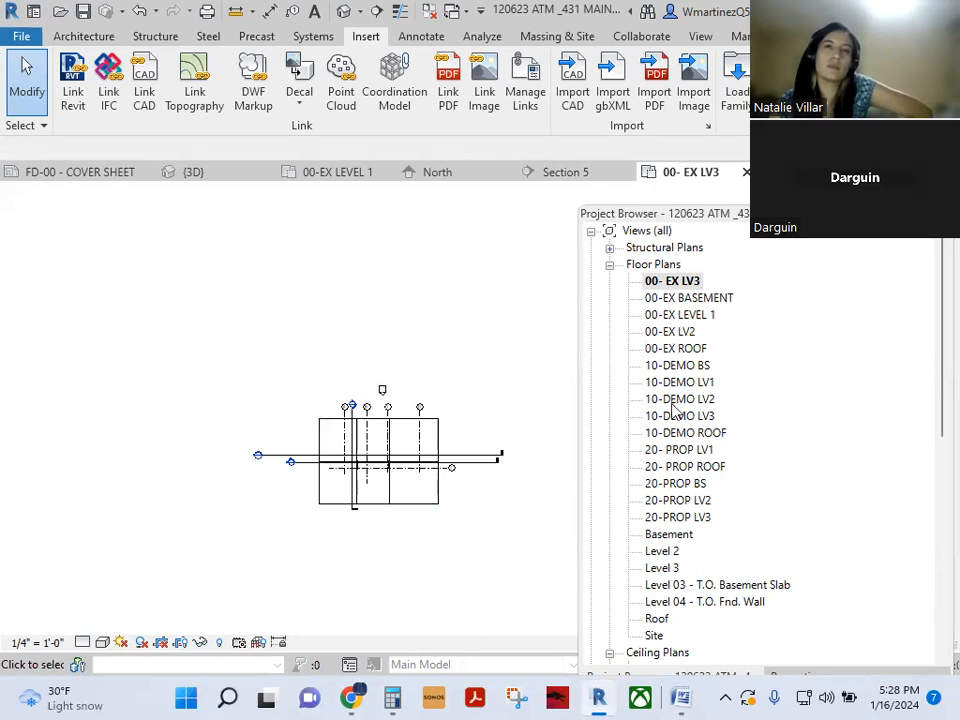
# - Duplicate the 00- EX LV3 floor plan view
pyautogui.rightClick(679, 285)
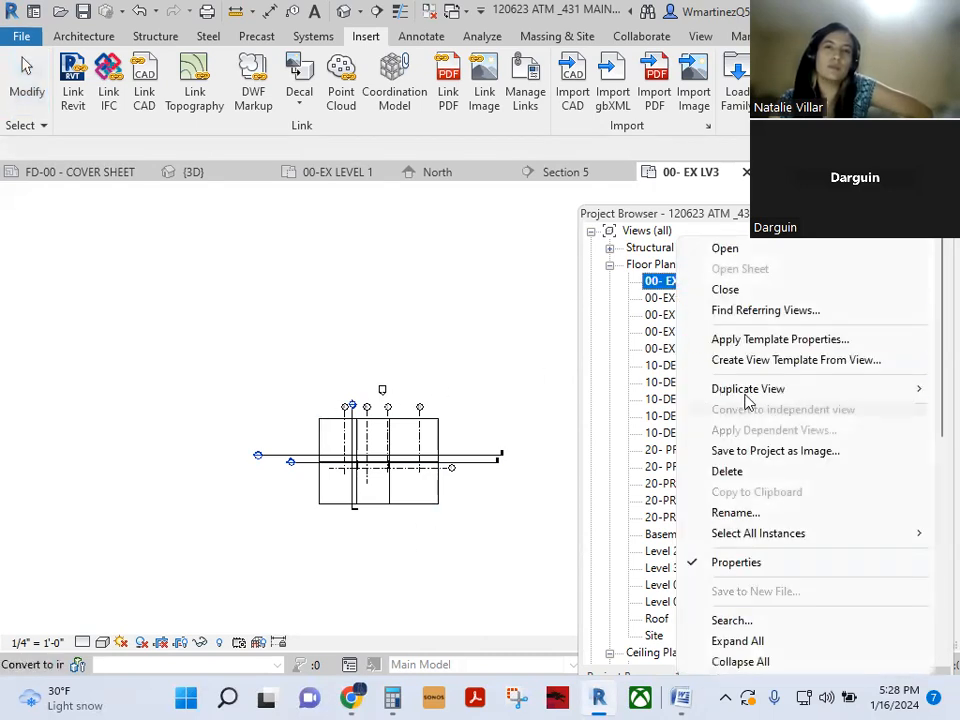
pyautogui.moveTo(748, 396)
pyautogui.click(589, 390)
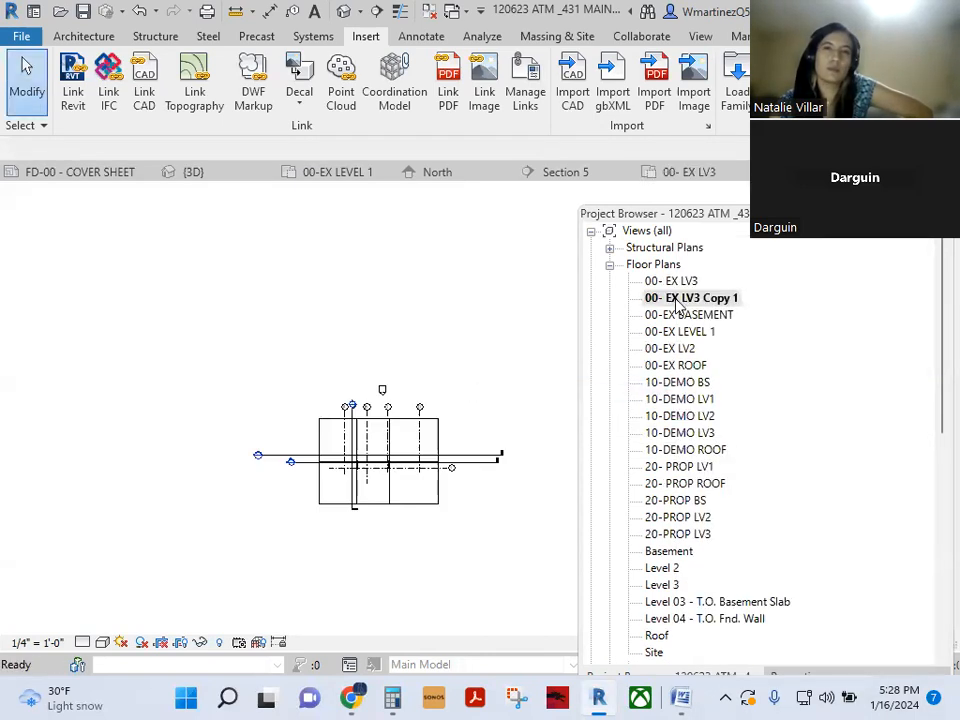
# - Rename the copied view to 00- EX SITE PLAN
pyautogui.rightClick(687, 298)
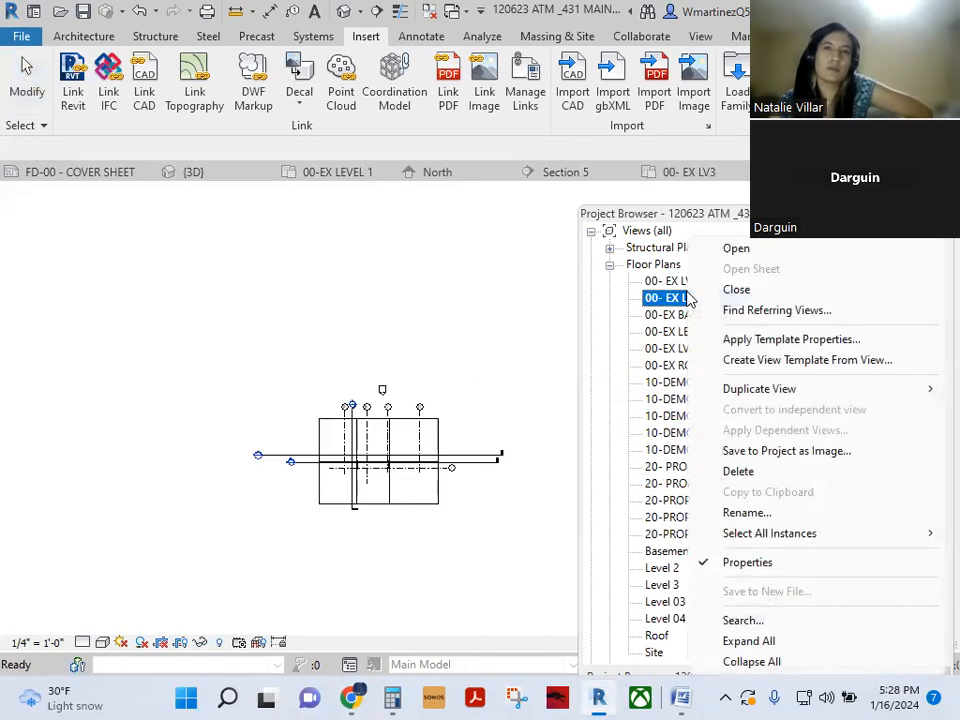
pyautogui.click(729, 512)
pyautogui.moveTo(736, 298); pyautogui.dragTo(684, 299)
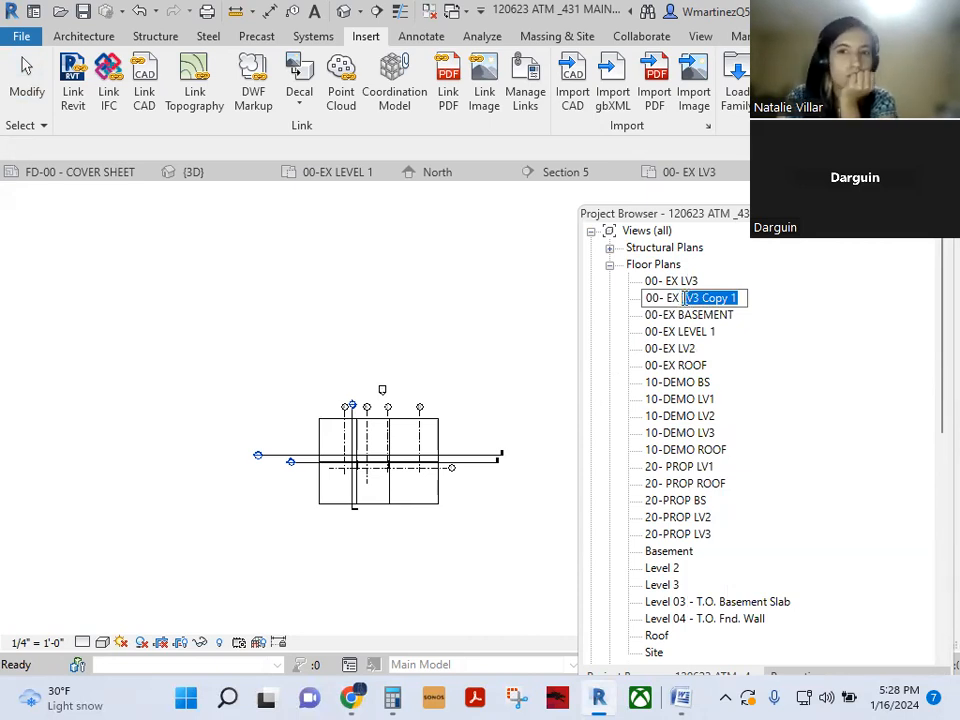
pyautogui.write('SITE PLAN')
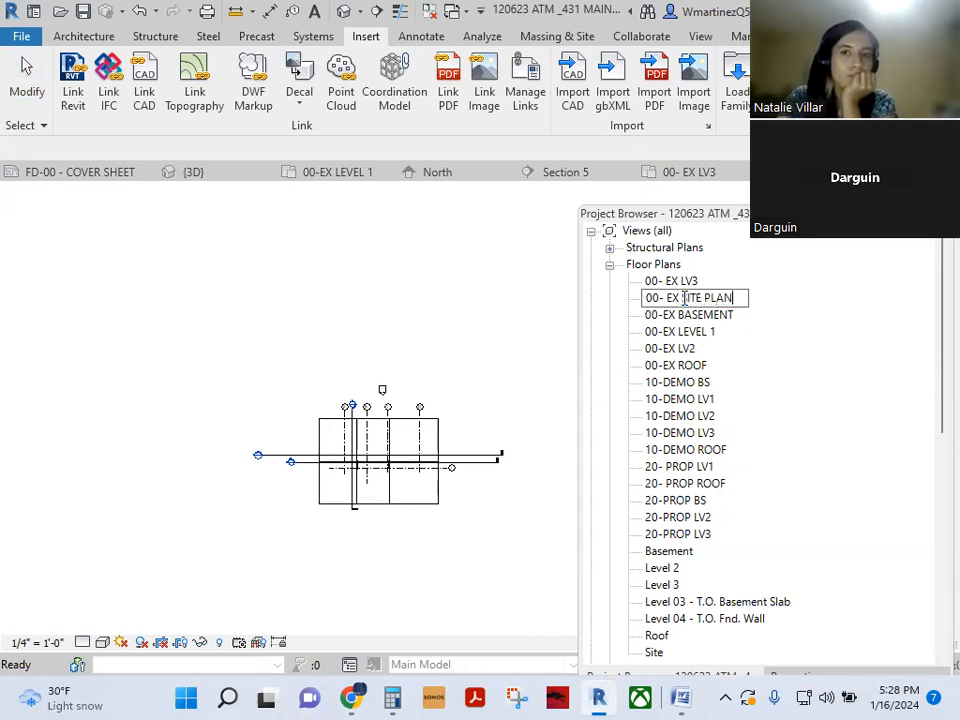
pyautogui.click(366, 323)
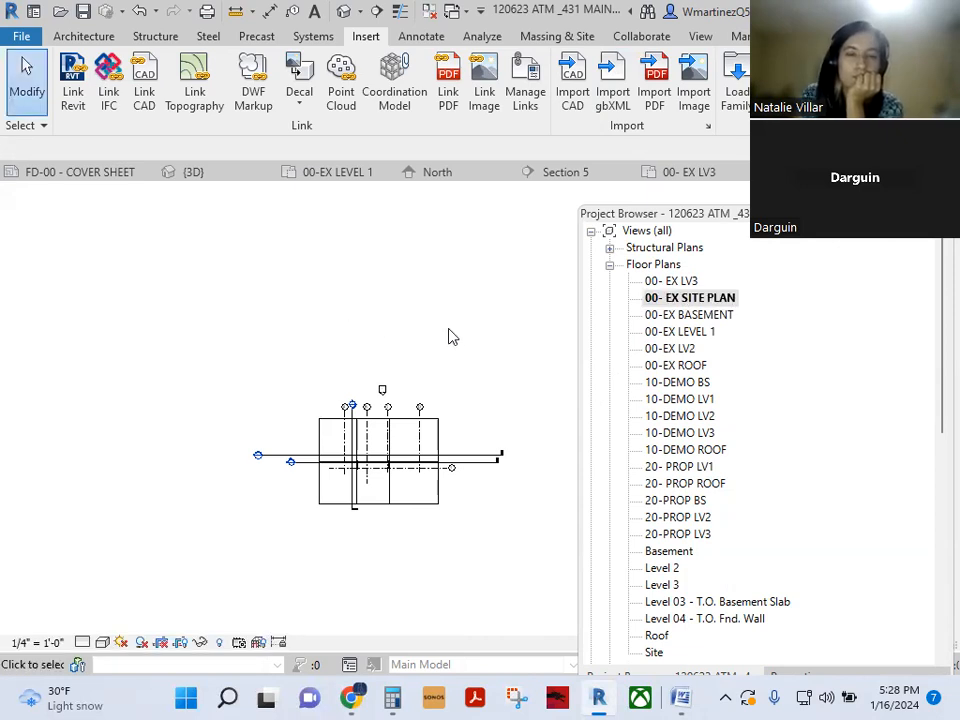
# - Close the cover sheet project without saving and relinquish all checked-out elements
pyautogui.moveTo(449, 336); pyautogui.dragTo(428, 326, button='middle')
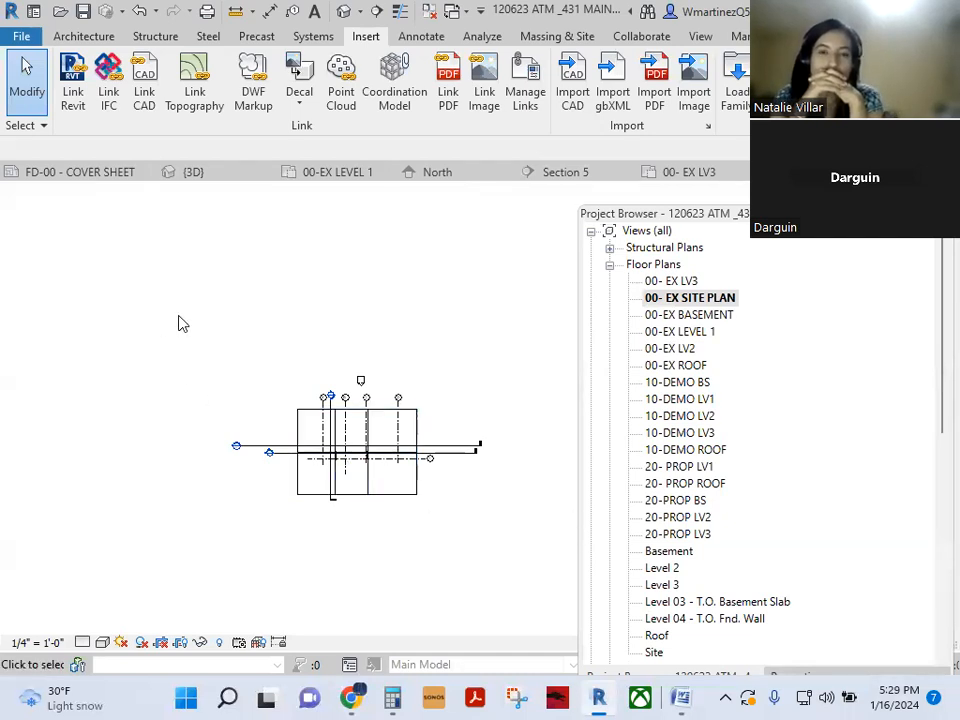
pyautogui.scroll(-2, 182, 323)
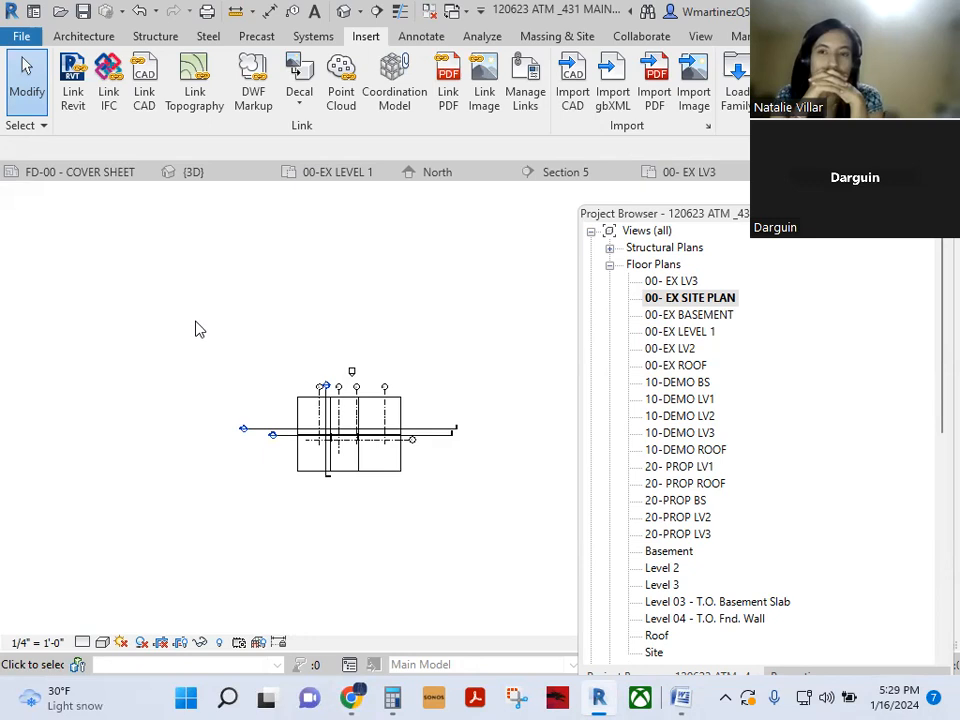
pyautogui.moveTo(203, 333); pyautogui.dragTo(224, 311, button='middle')
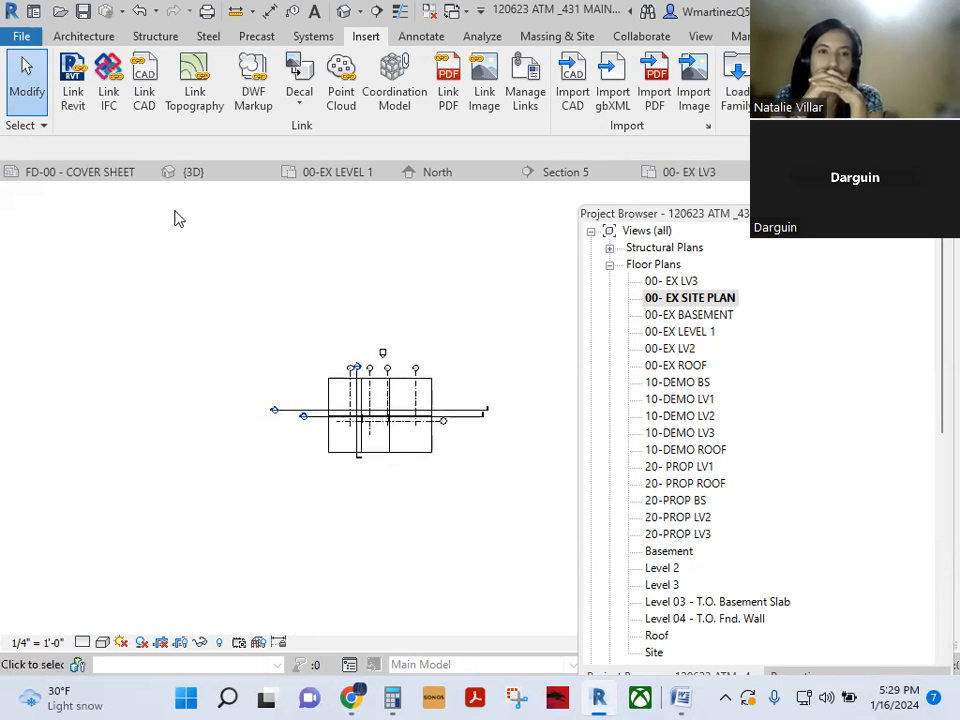
pyautogui.click(146, 172)
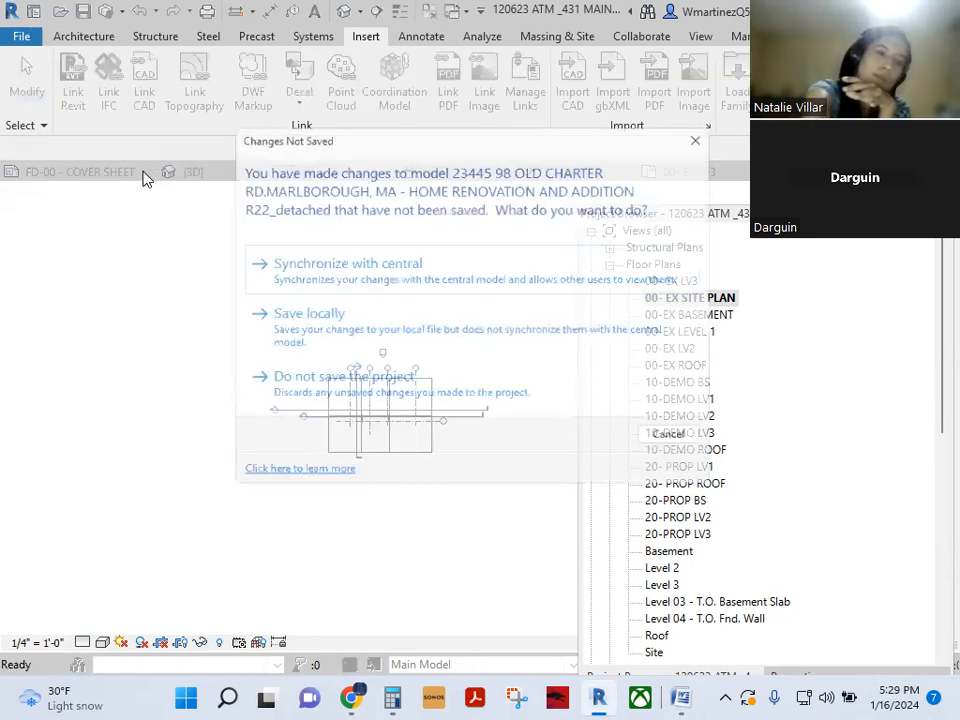
pyautogui.click(683, 444)
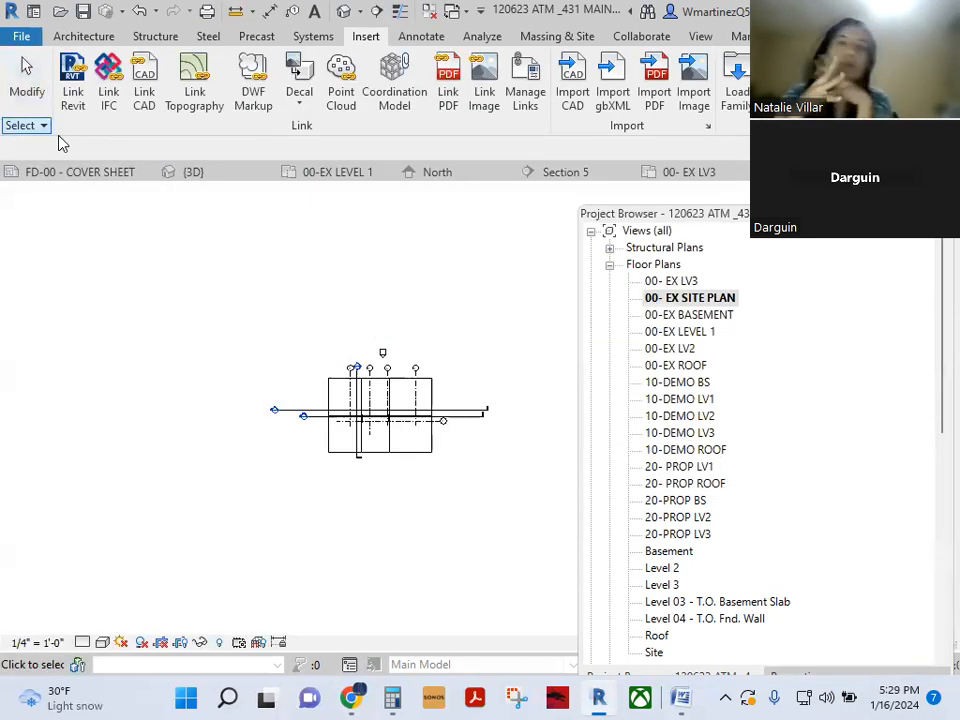
pyautogui.click(146, 172)
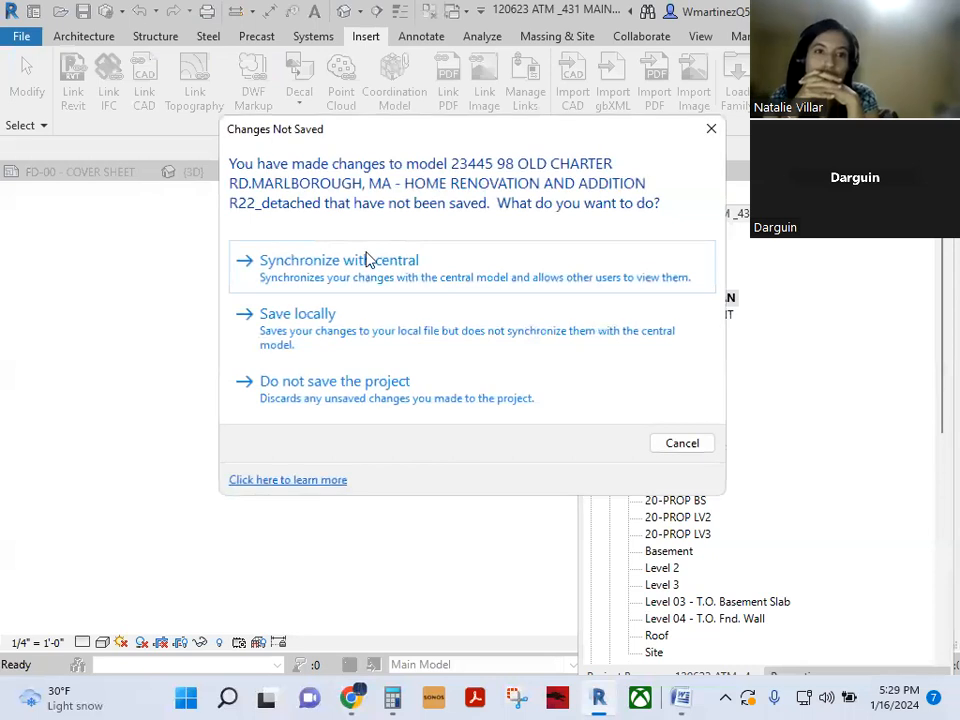
pyautogui.click(662, 443)
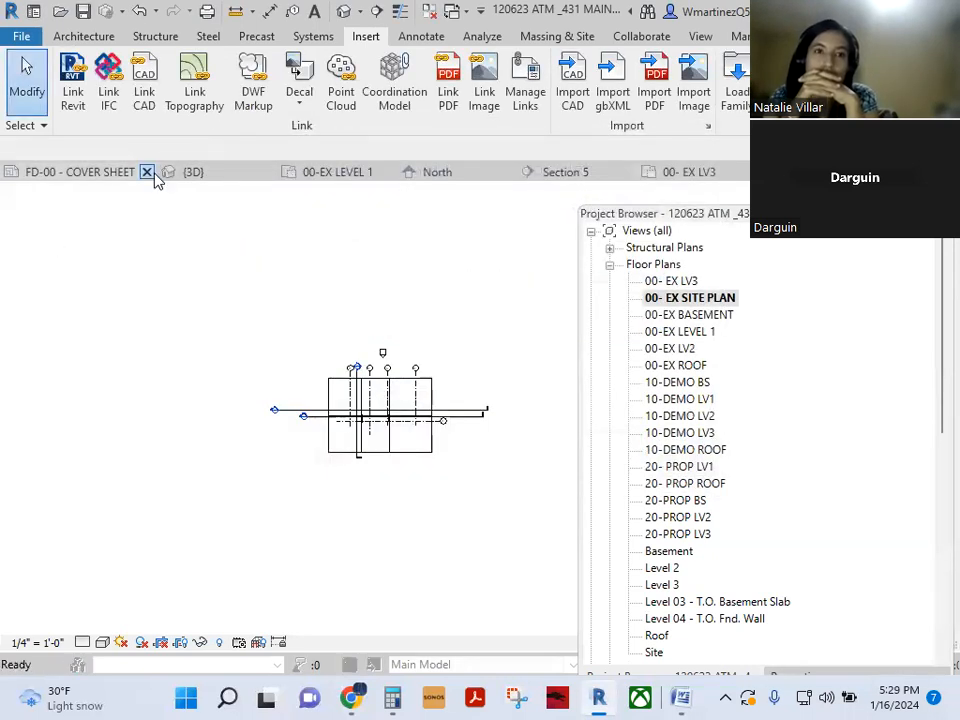
pyautogui.click(150, 172)
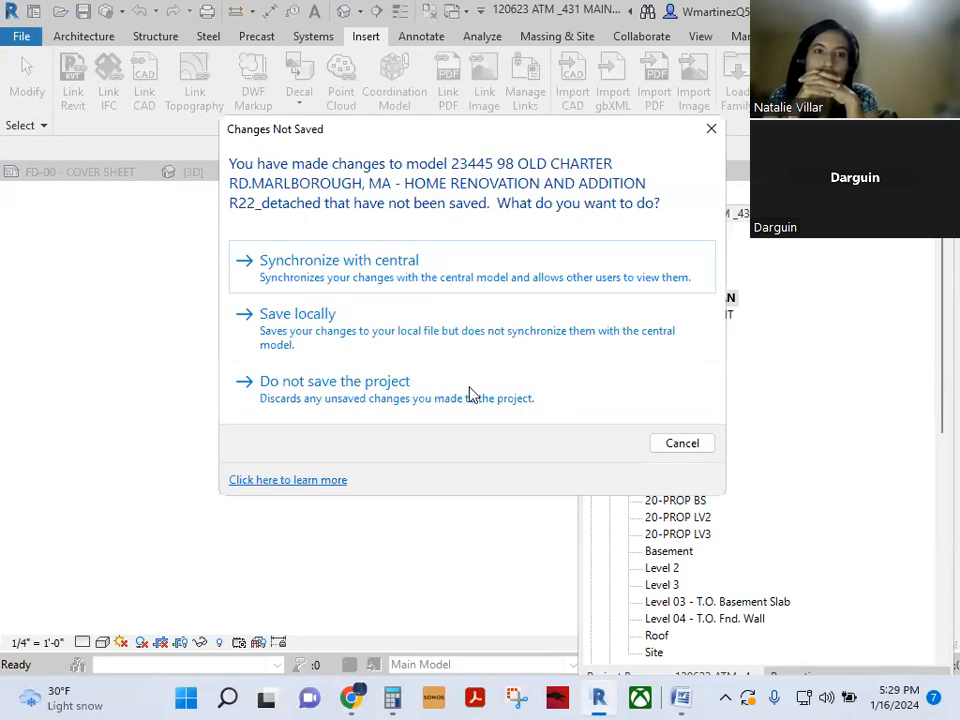
pyautogui.click(548, 396)
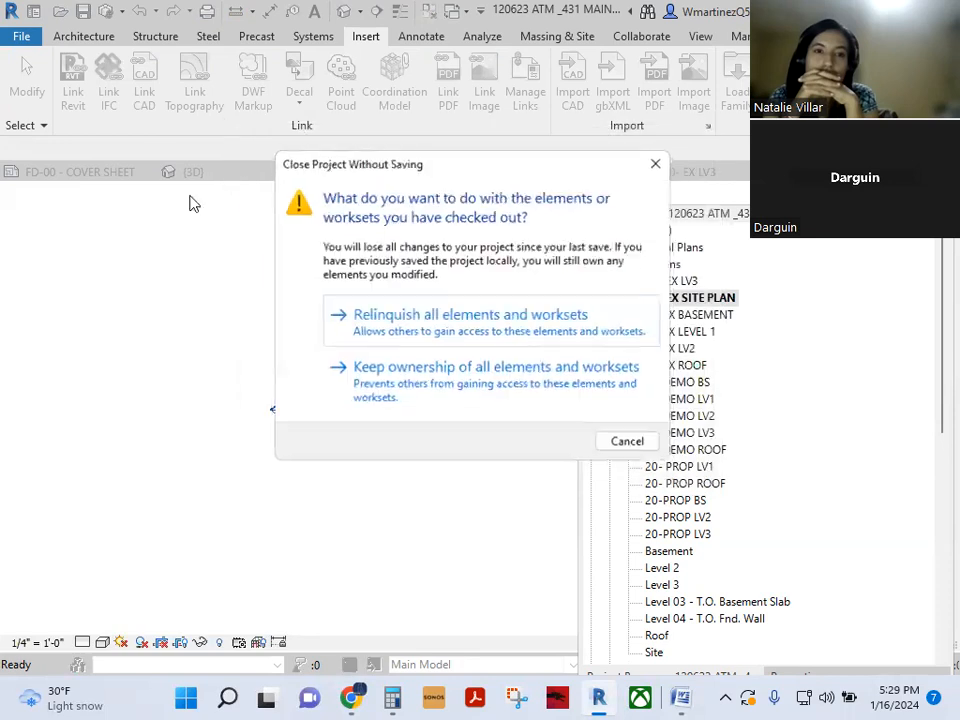
pyautogui.click(495, 325)
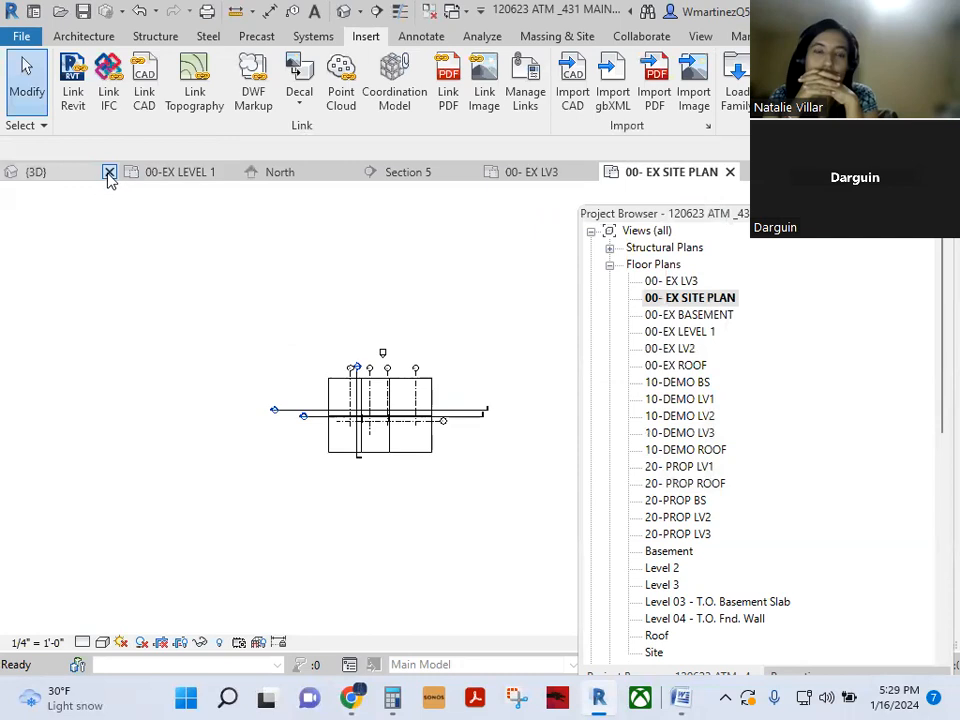
# - Close the 3D, 00-EX LEVEL 1, North, Section 5 and 00- EX LV3 views
pyautogui.click(109, 174)
pyautogui.click(109, 172)
pyautogui.click(109, 172)
pyautogui.click(109, 172)
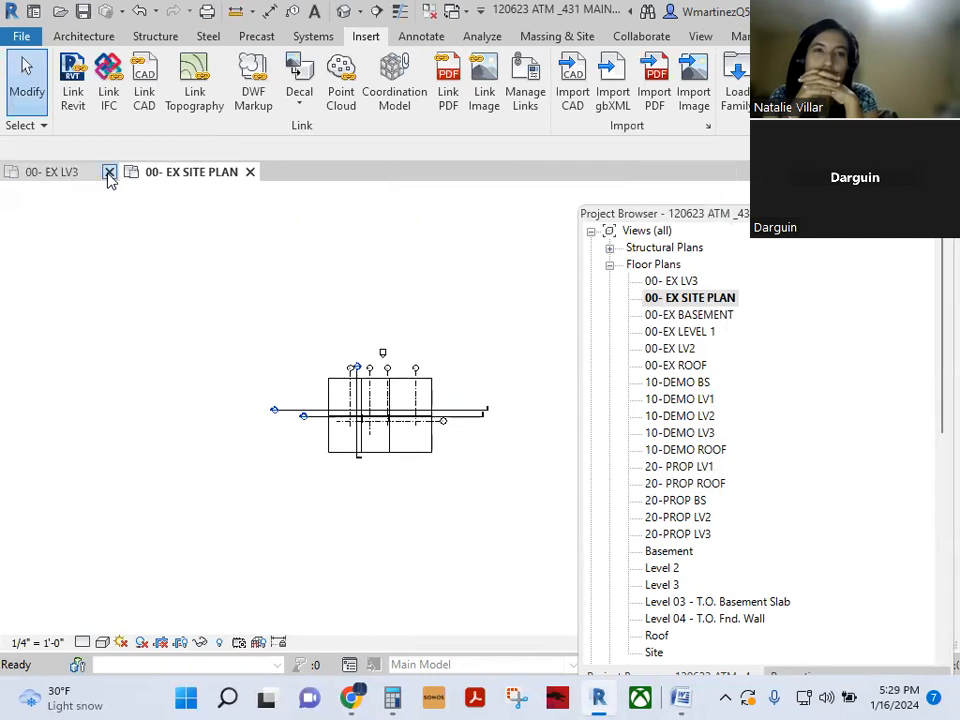
pyautogui.click(109, 172)
pyautogui.scroll(5, 330, 350)
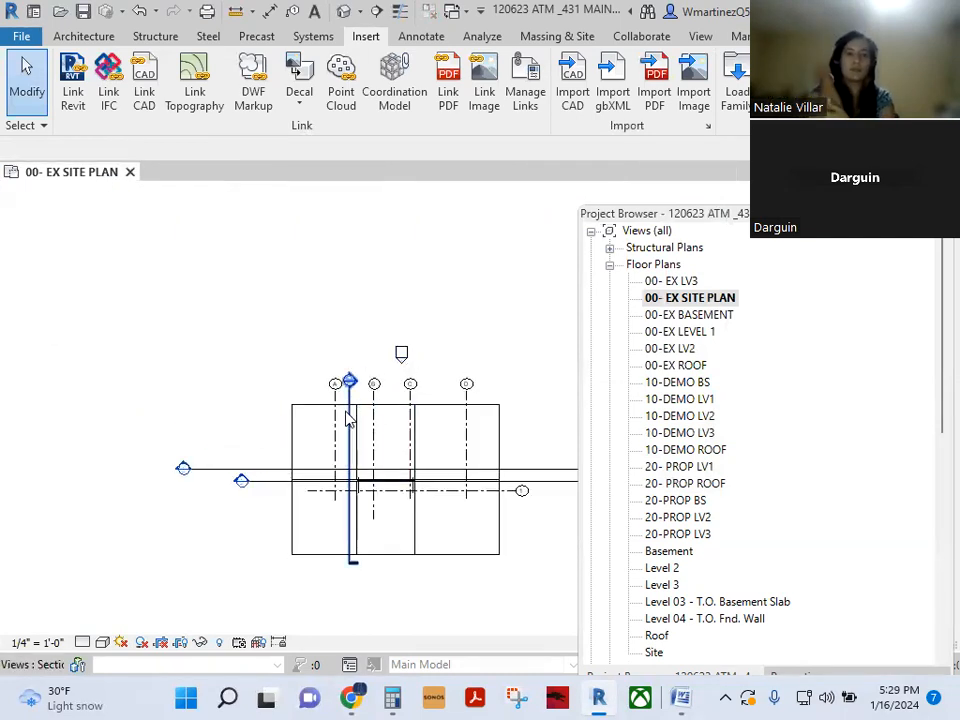
# - Hide the Sections category in this view
pyautogui.click(347, 418)
pyautogui.rightClick(347, 418)
pyautogui.moveTo(409, 313)
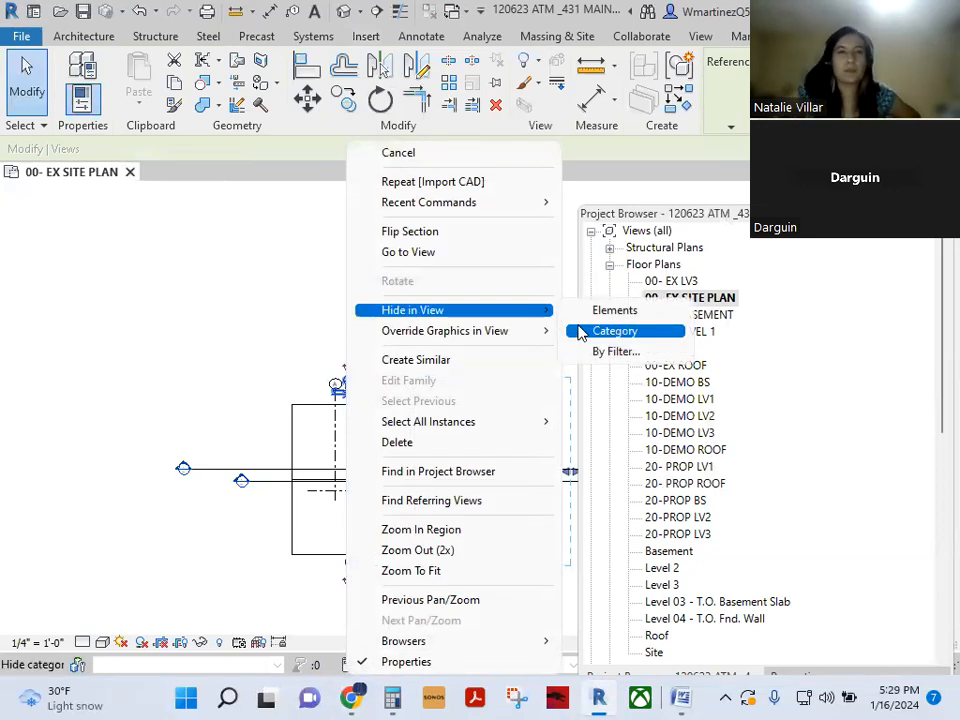
pyautogui.click(618, 331)
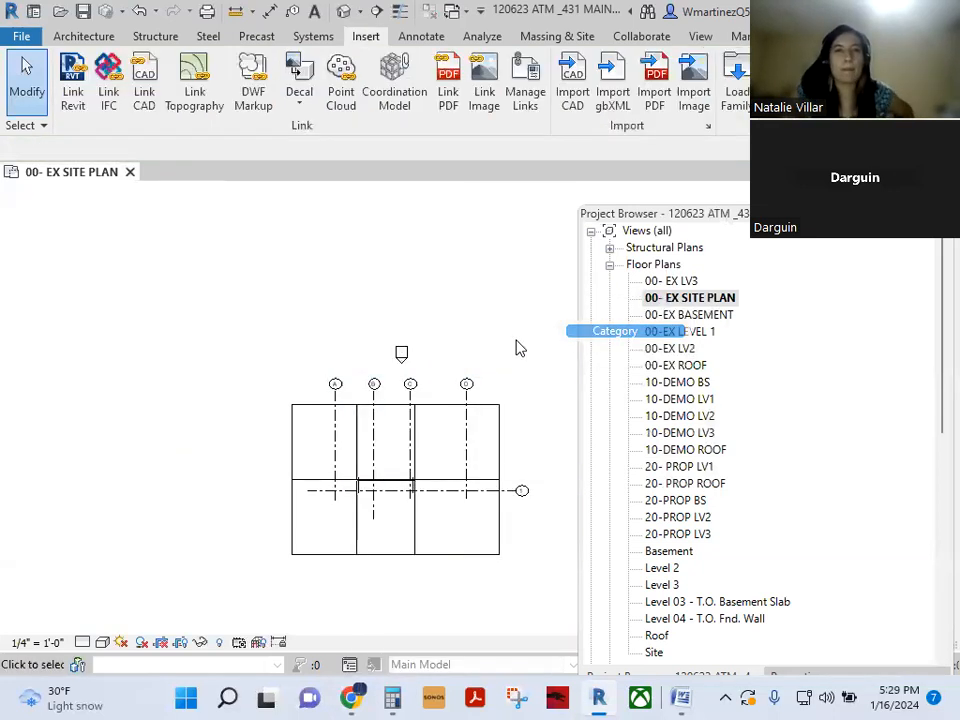
# - Clear the grid selection, zoom out, and bring up the Import CAD window
pyautogui.click(410, 399)
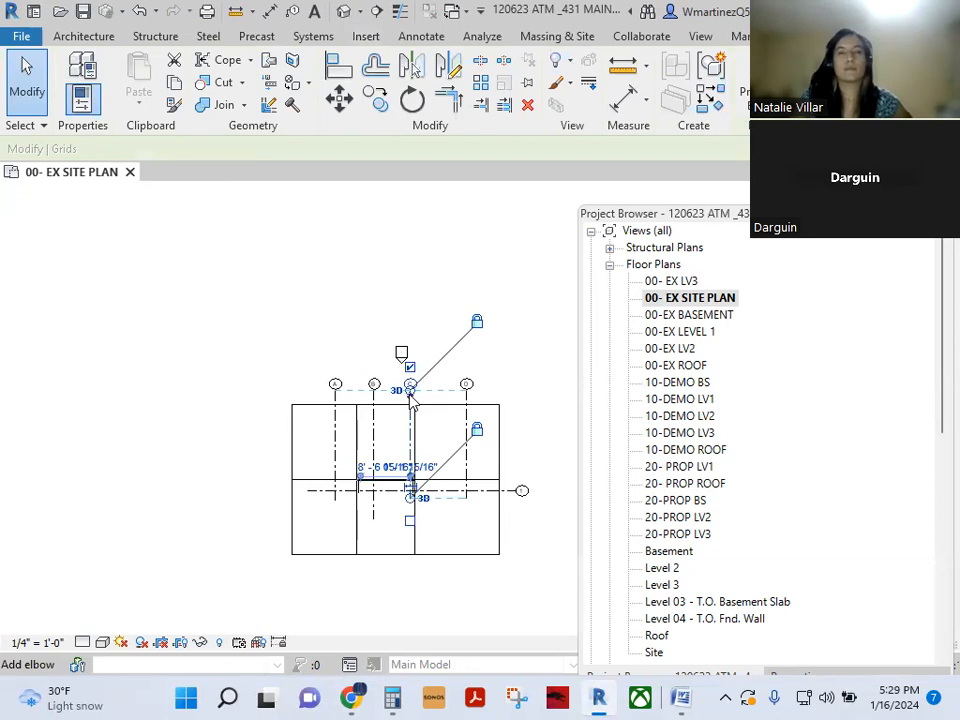
pyautogui.press('Escape')
pyautogui.scroll(-2, 242, 403)
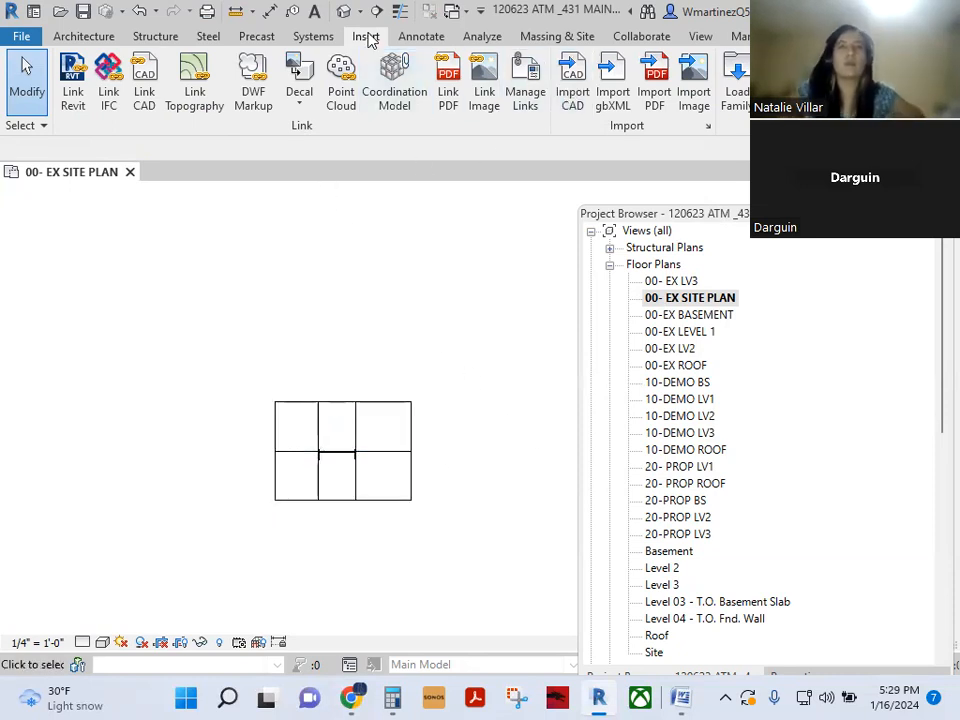
pyautogui.click(573, 92)
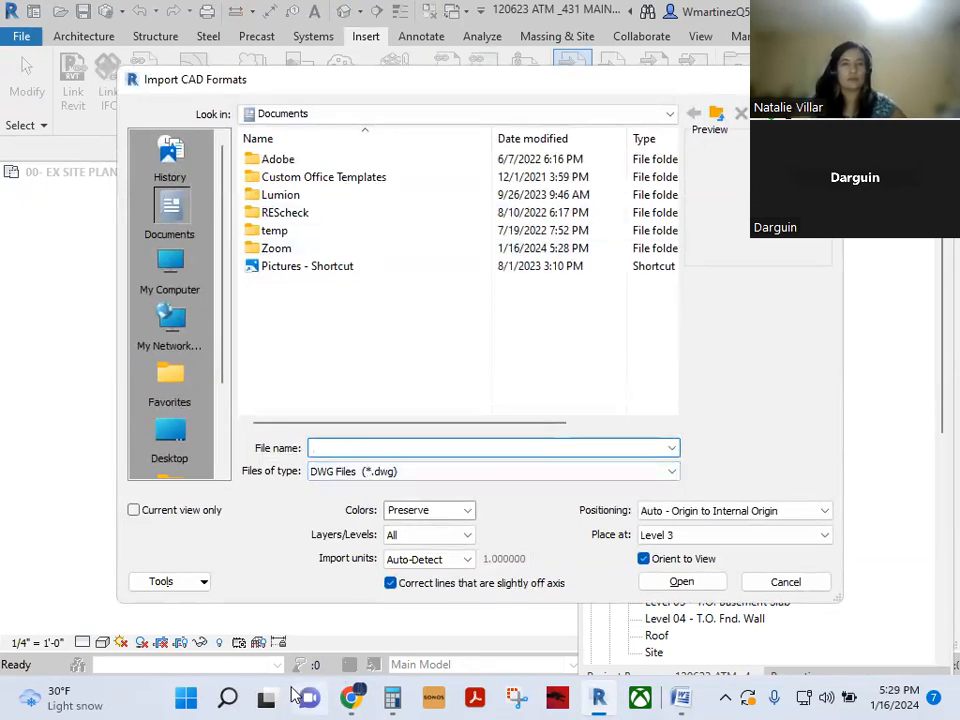
# - Copy the survey folder path from Word's Document1, then minimize Word
pyautogui.click(681, 697)
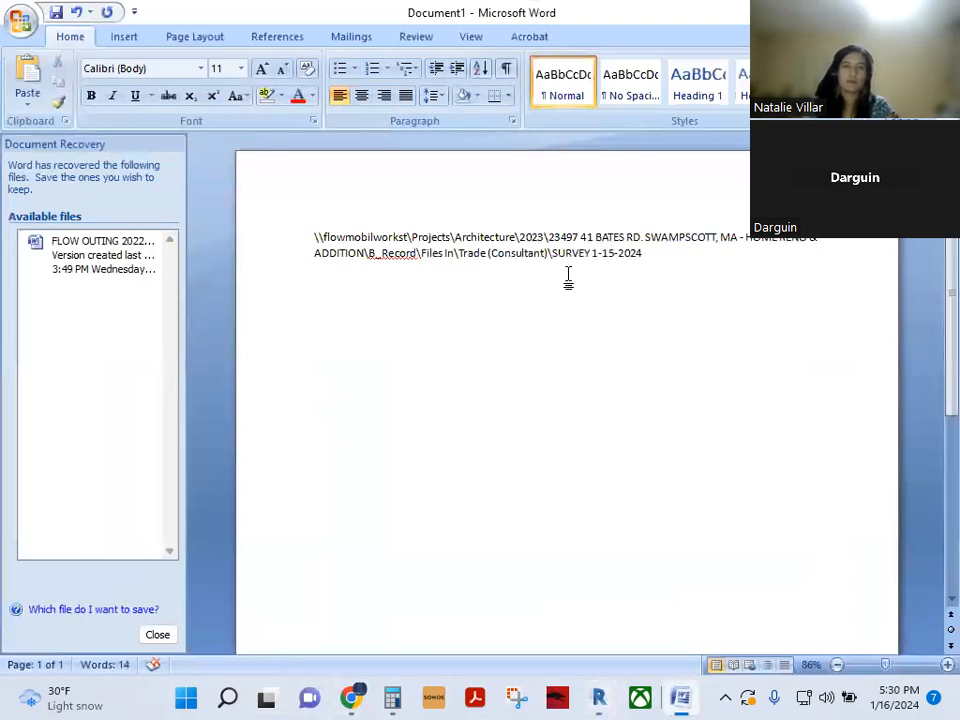
pyautogui.hotkey('ctrl', 'a')
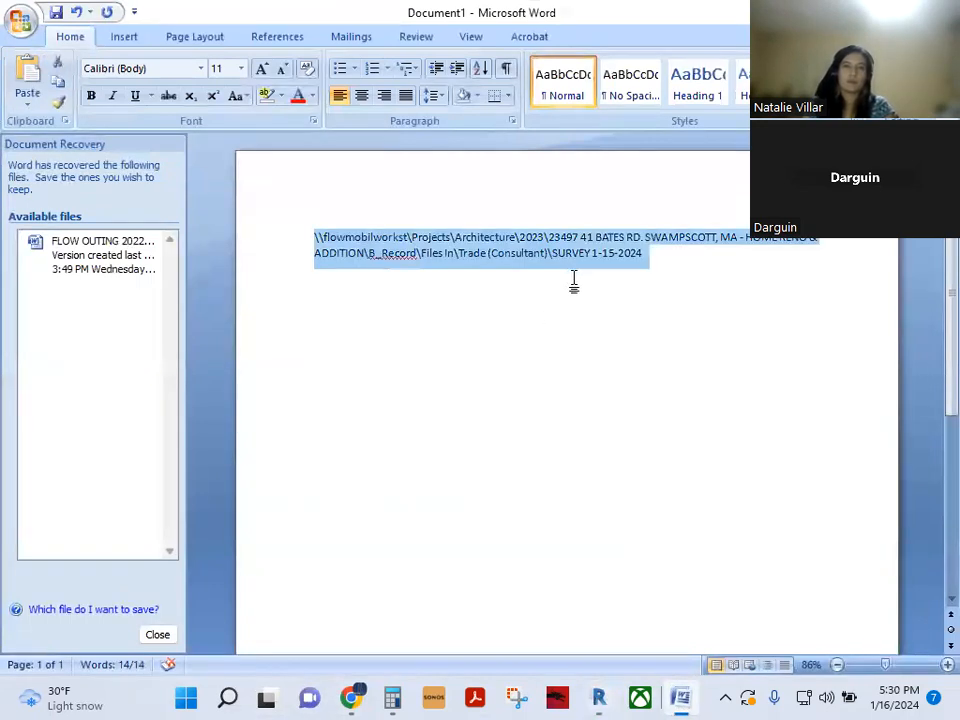
pyautogui.click(410, 177)
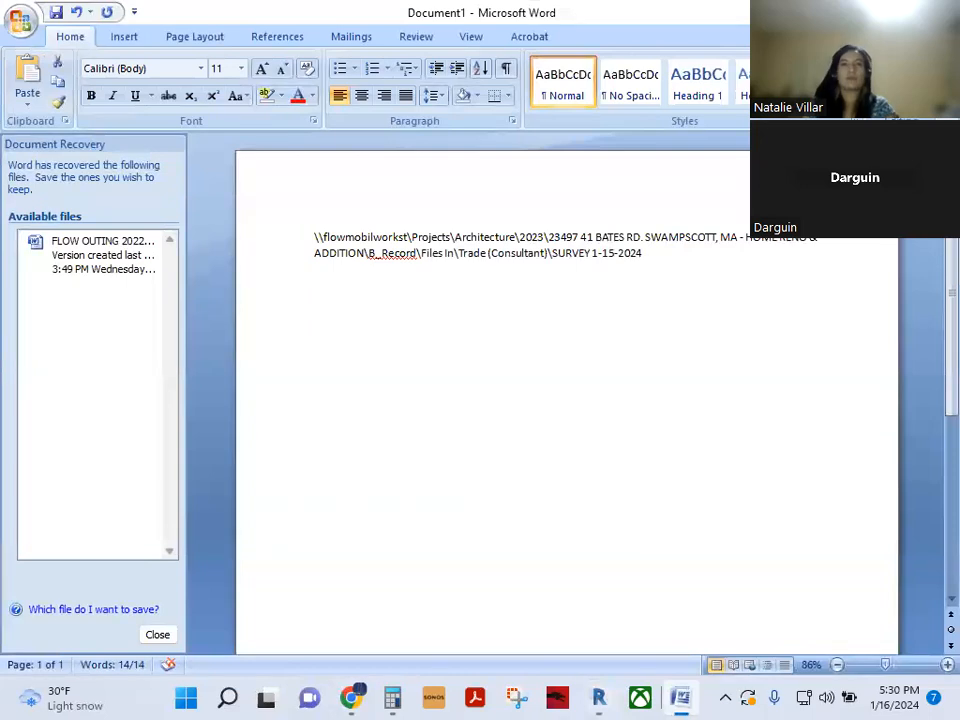
pyautogui.click(886, 12)
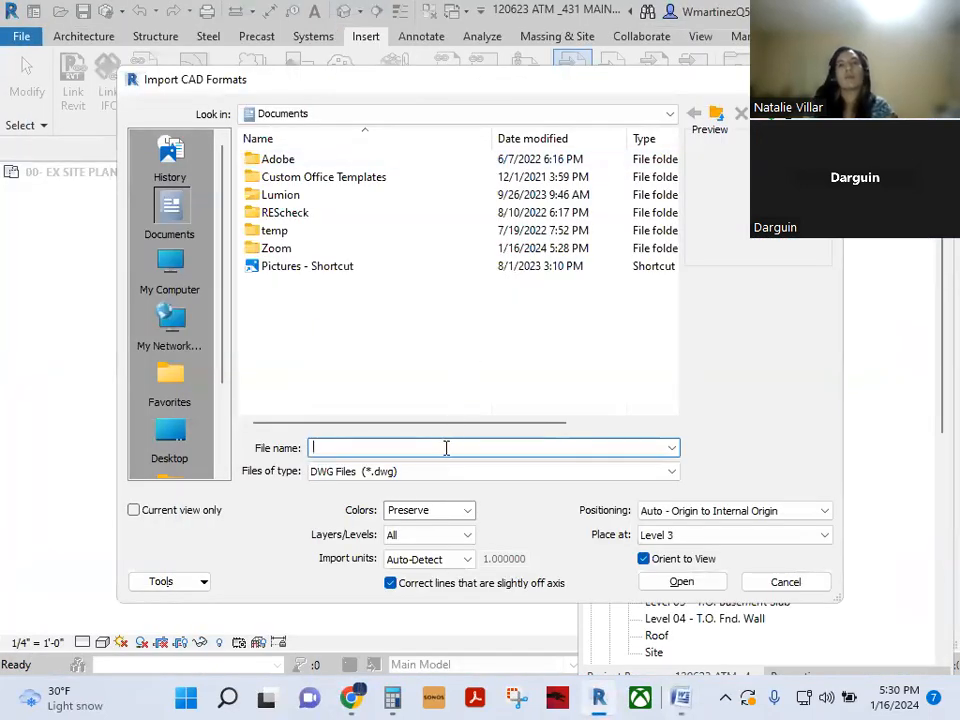
pyautogui.hotkey('ctrl', 'v')
pyautogui.press('Return')
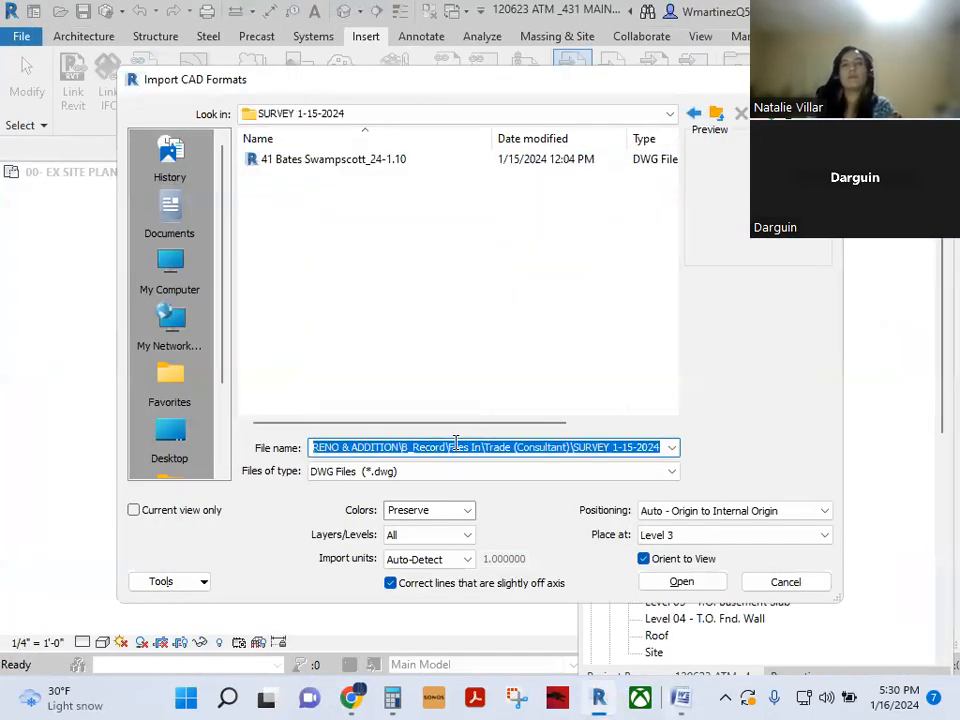
pyautogui.click(355, 159)
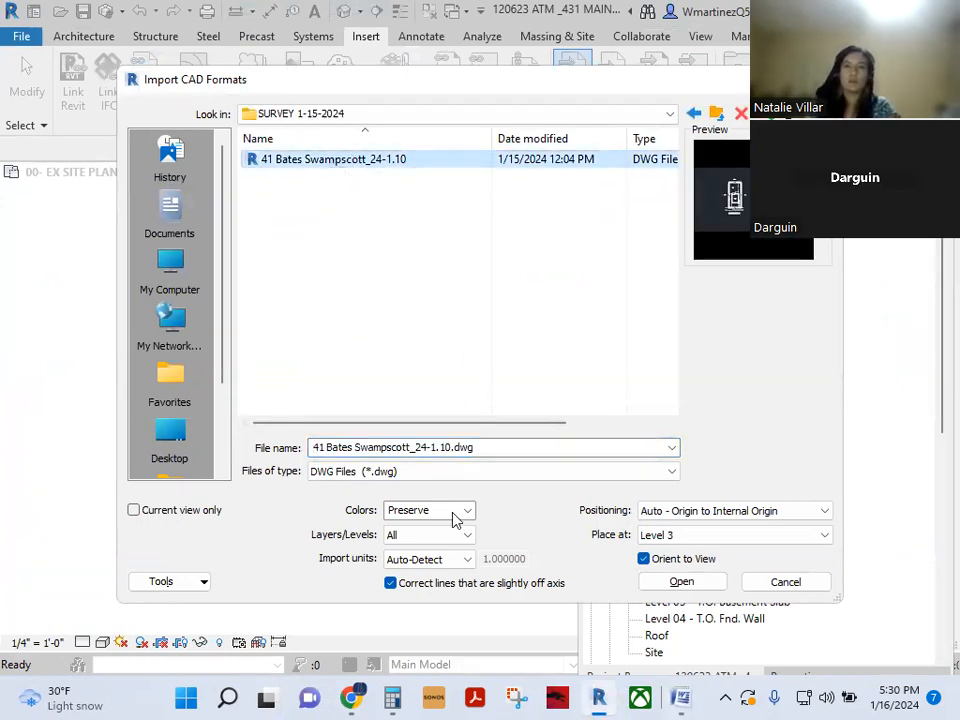
pyautogui.click(187, 512)
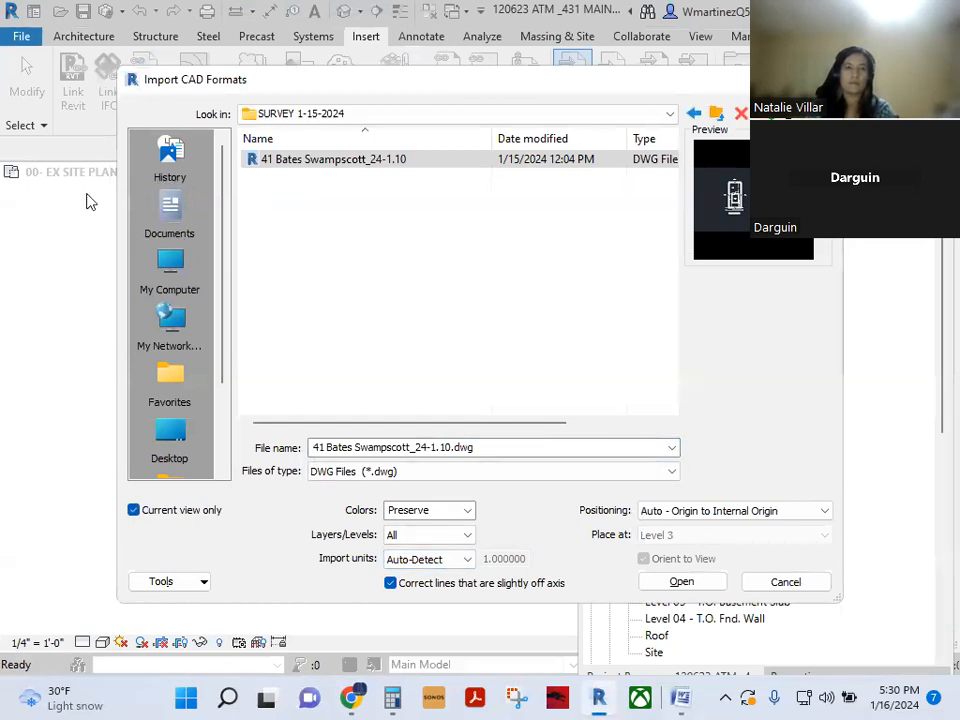
pyautogui.click(680, 582)
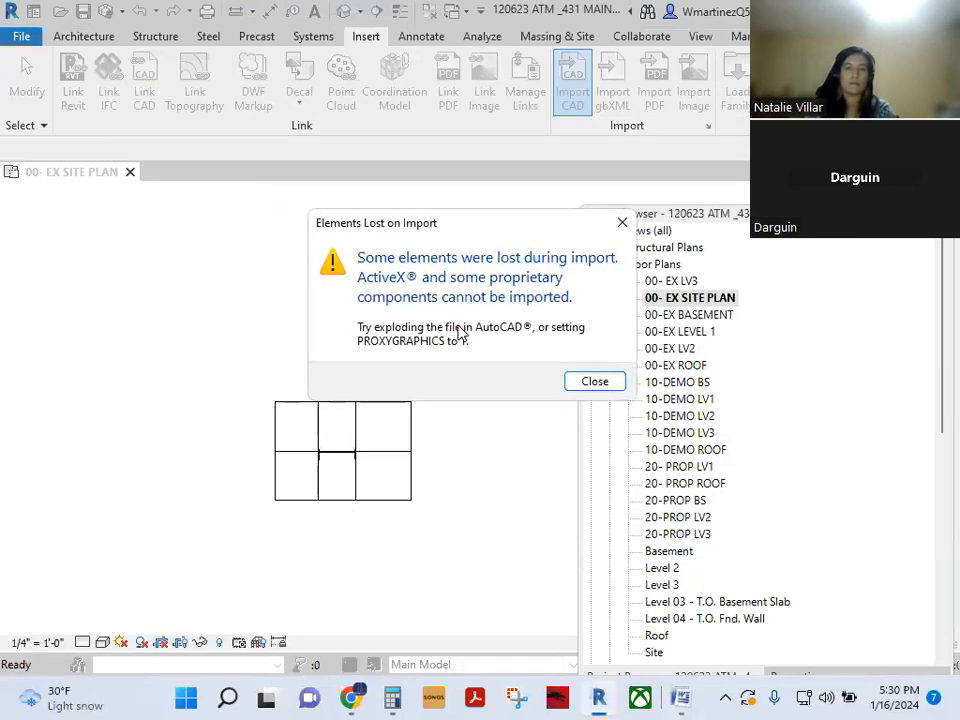
# - Dismiss the lost-elements warning, move the Project Browser aside, and zoom to fit
pyautogui.click(575, 383)
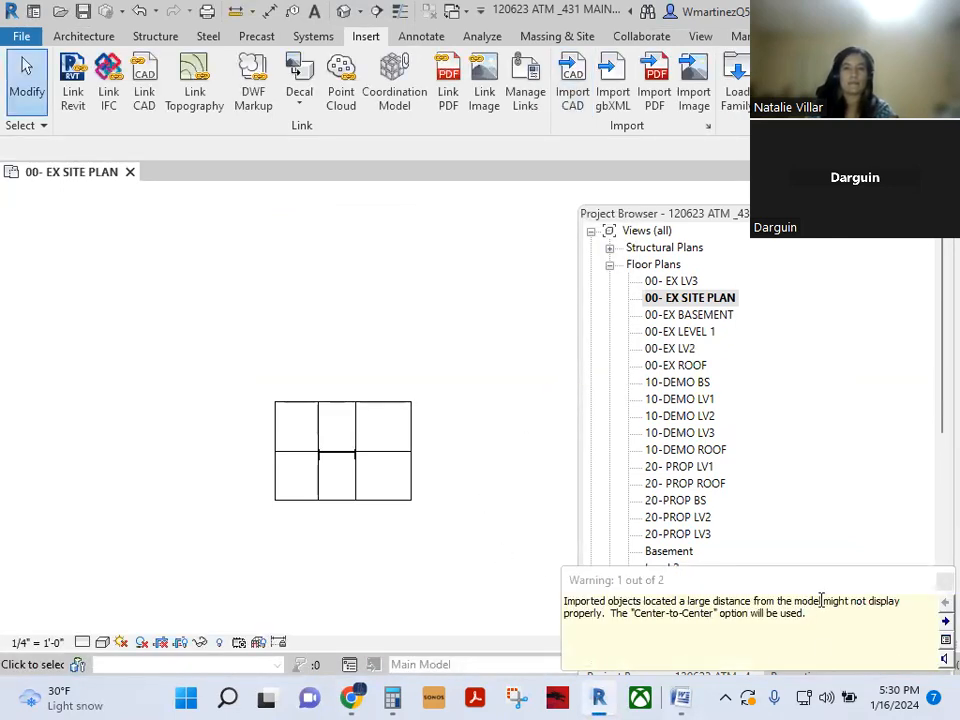
pyautogui.scroll(-2, 347, 548)
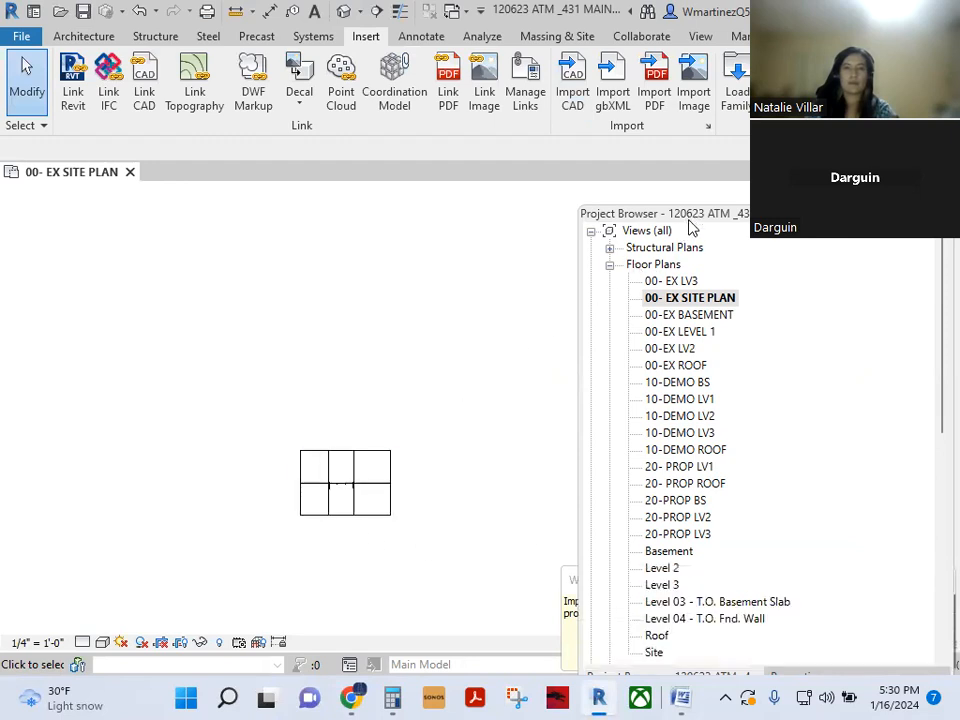
pyautogui.moveTo(688, 228); pyautogui.dragTo(606, 463)
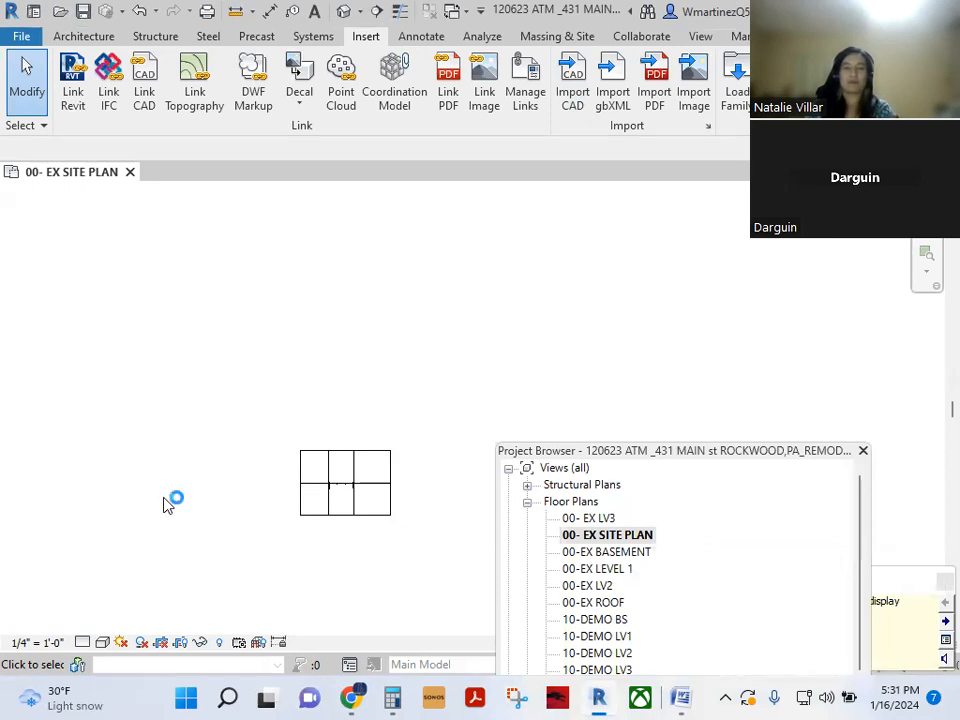
pyautogui.click(928, 272)
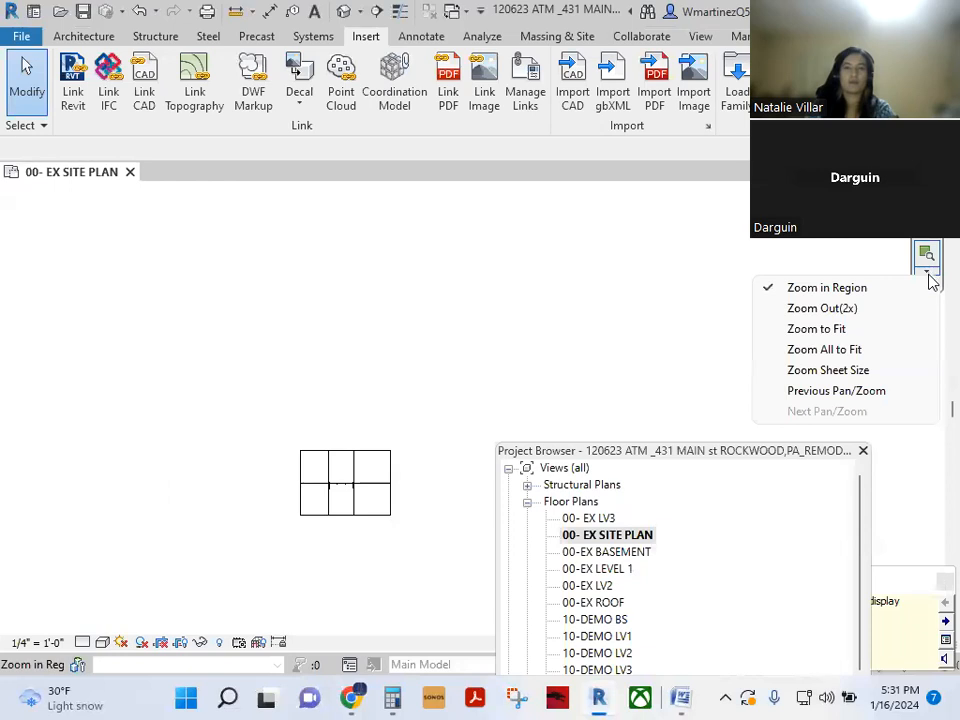
pyautogui.click(876, 350)
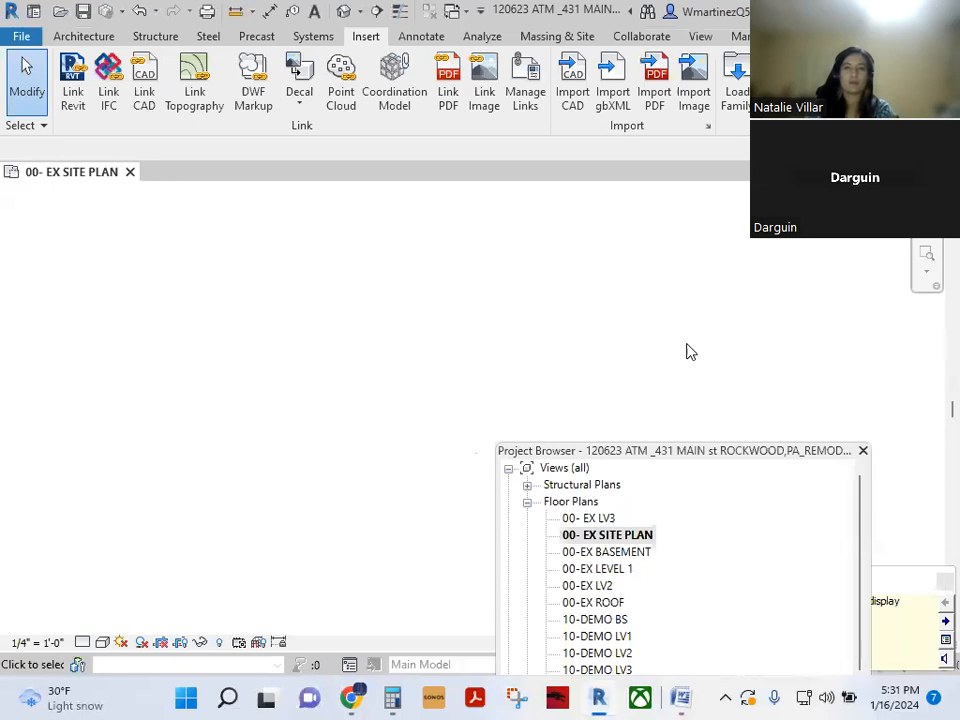
pyautogui.click(932, 278)
pyautogui.click(845, 332)
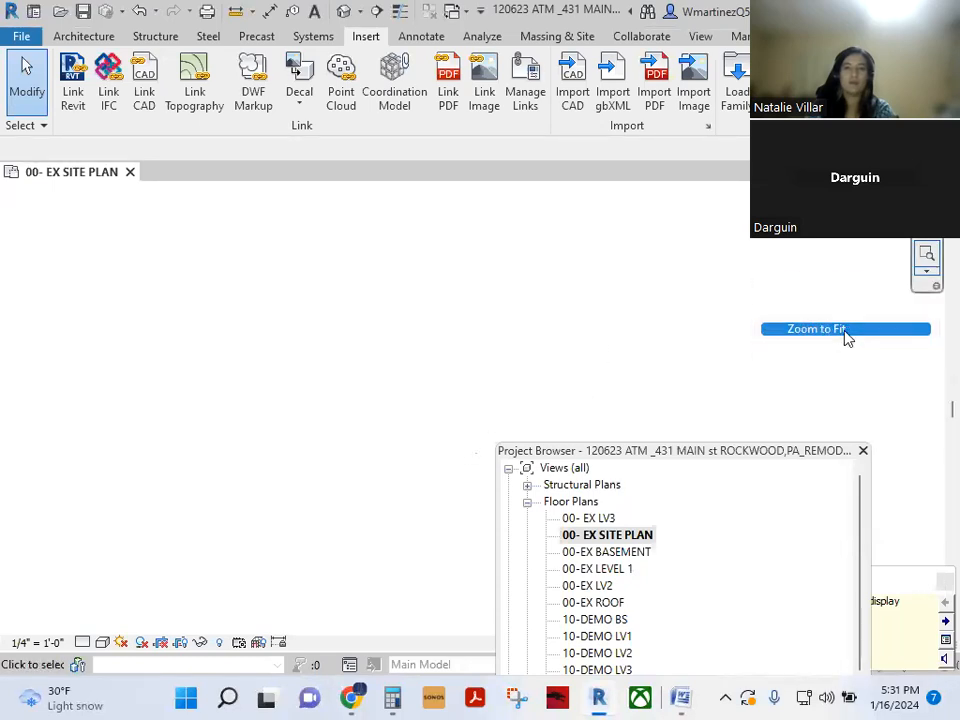
pyautogui.click(926, 274)
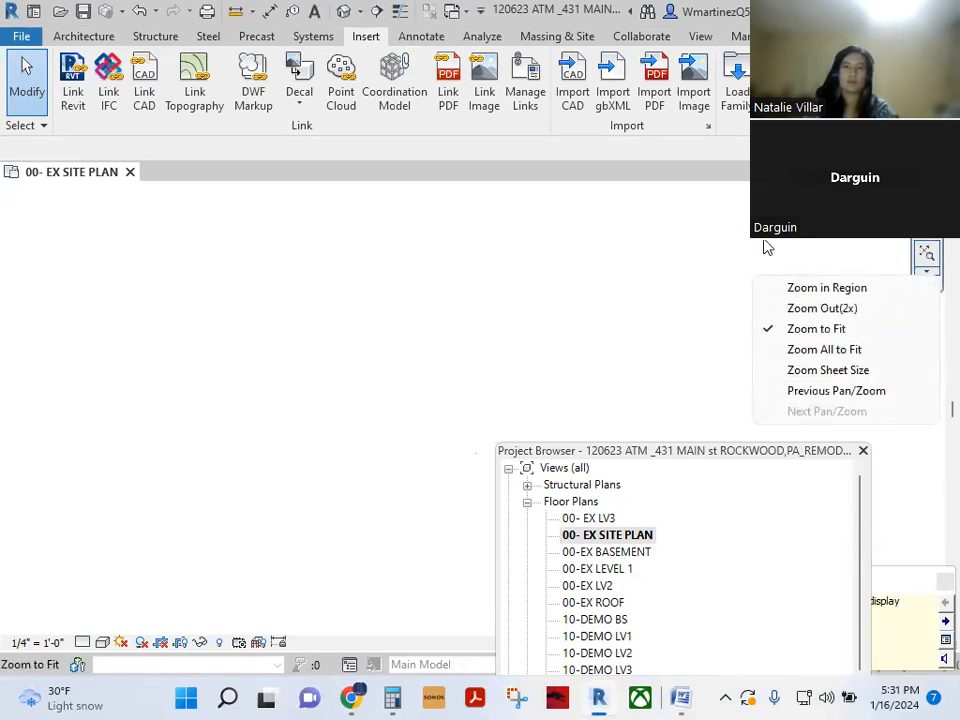
pyautogui.click(276, 426)
# - Zoom in on the tiny imported survey drawing and select it
pyautogui.moveTo(427, 450); pyautogui.dragTo(157, 406, button='middle')
pyautogui.scroll(2, 139, 389)
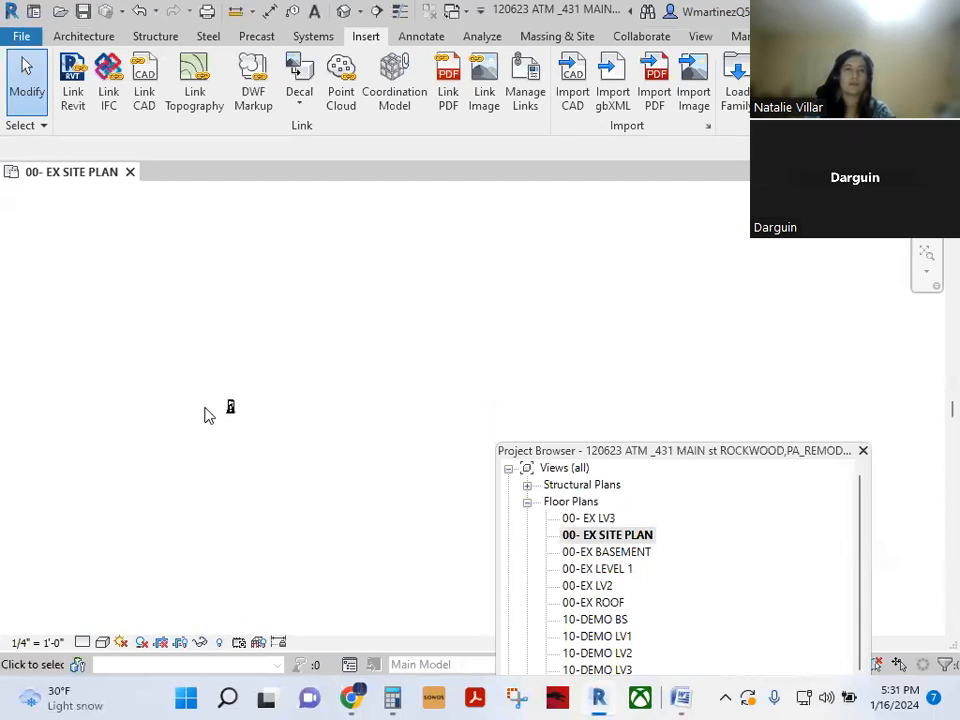
pyautogui.scroll(5, 252, 418)
pyautogui.scroll(1, 252, 418)
pyautogui.scroll(-5, 253, 416)
pyautogui.scroll(6, 270, 418)
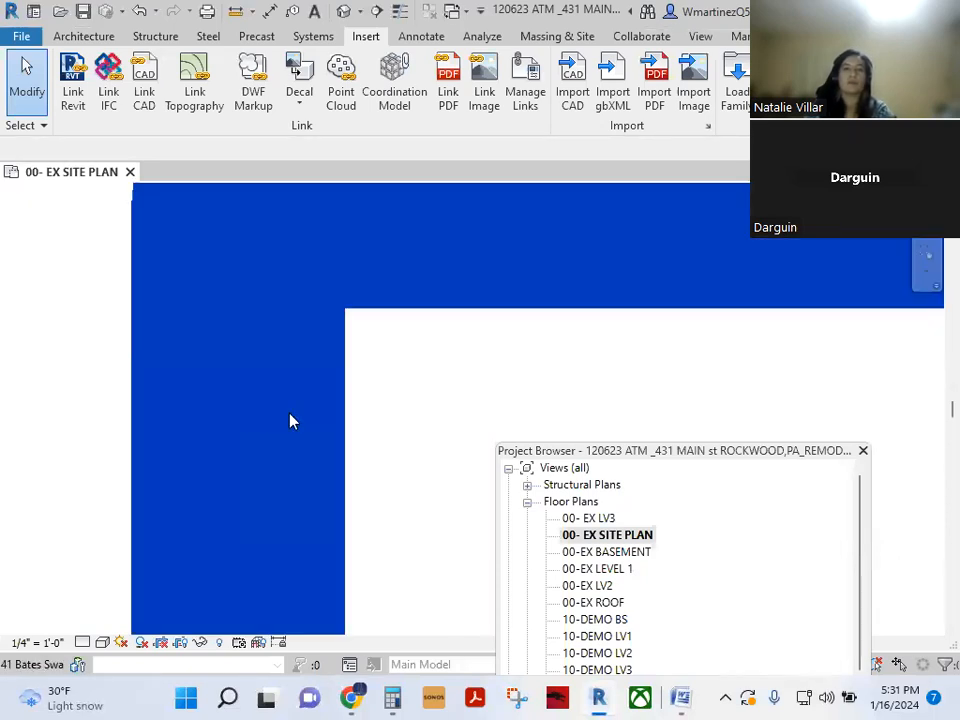
pyautogui.scroll(-5, 293, 418)
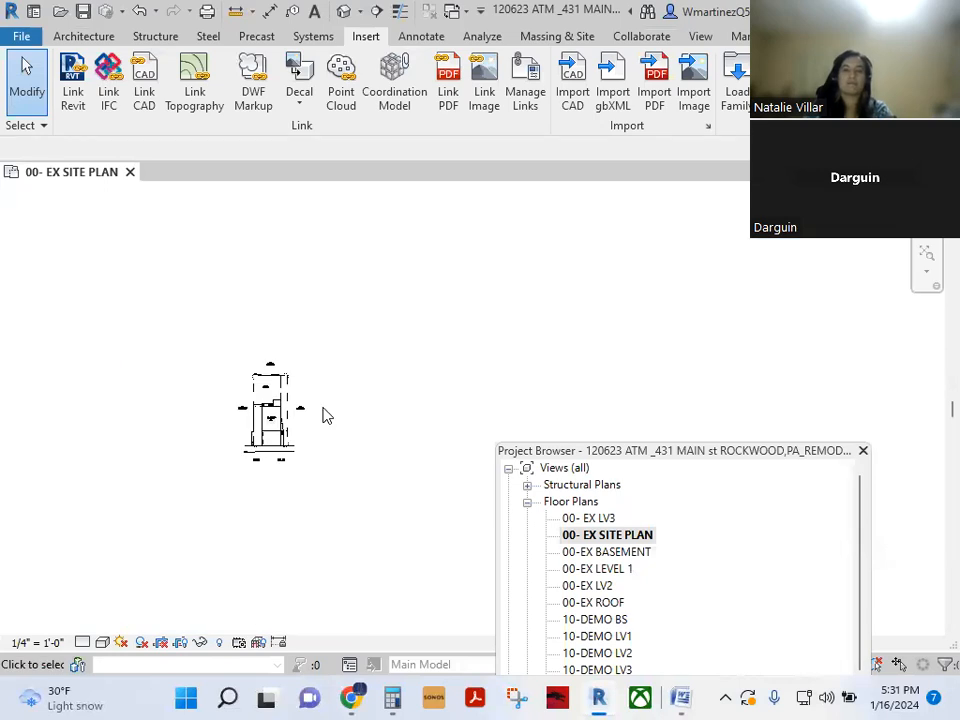
pyautogui.scroll(5, 309, 414)
pyautogui.scroll(-5, 169, 416)
pyautogui.scroll(5, 258, 416)
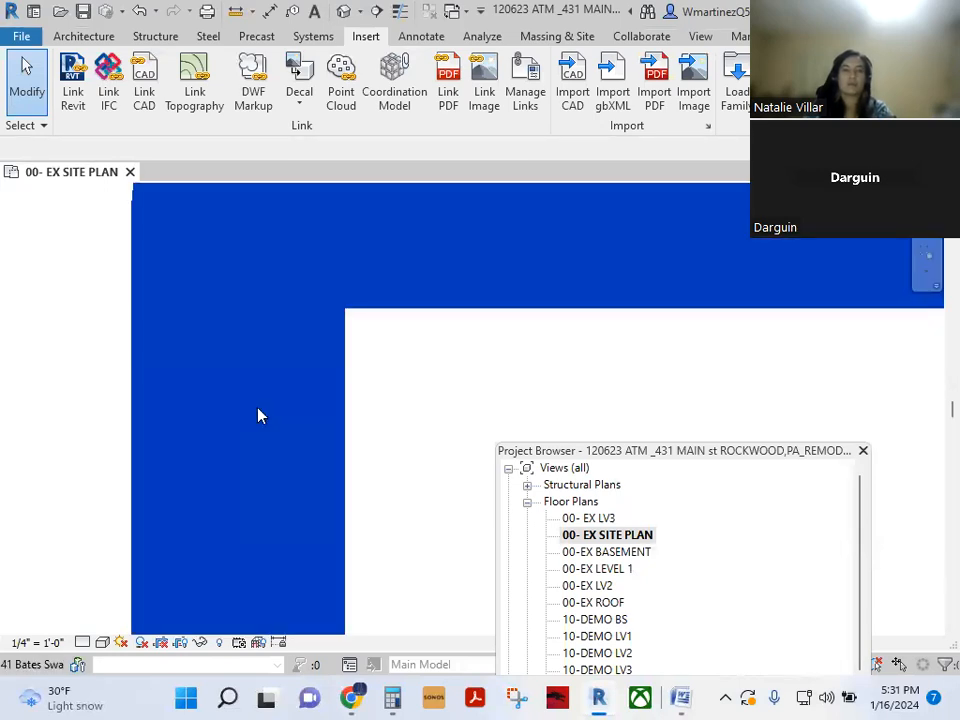
pyautogui.click(258, 416)
pyautogui.scroll(-5, 250, 420)
pyautogui.scroll(5, 289, 396)
pyautogui.scroll(-5, 399, 394)
pyautogui.scroll(-1, 405, 402)
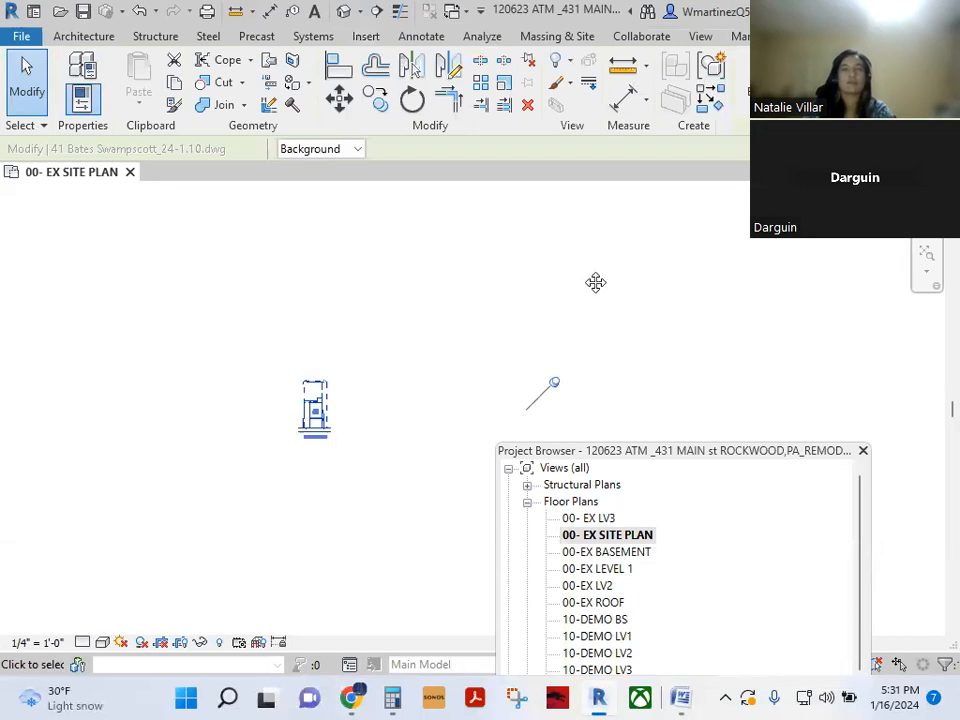
# - Switch to Thin Lines and zoom in on the survey and building outline
pyautogui.click(401, 13)
pyautogui.click(306, 414)
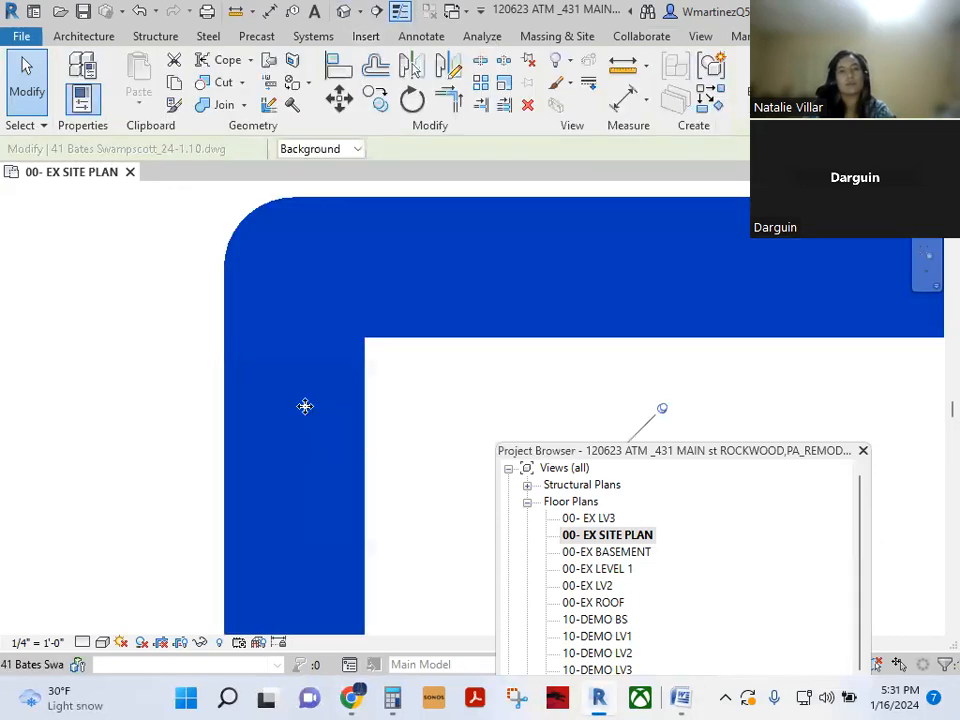
pyautogui.click(427, 390)
pyautogui.scroll(10, 328, 407)
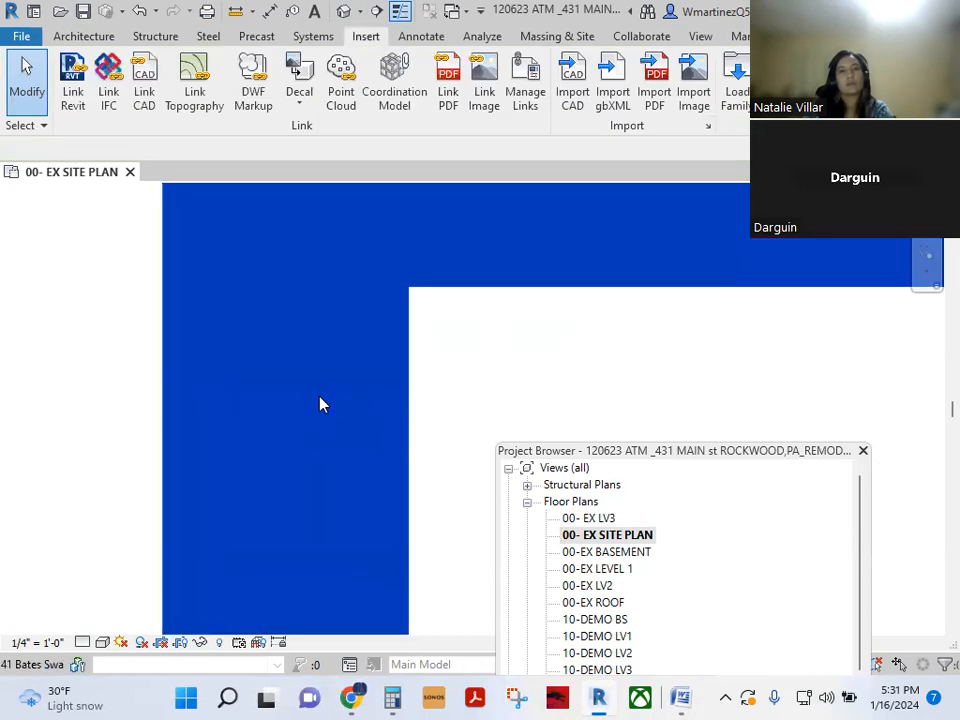
pyautogui.scroll(2, 323, 421)
pyautogui.scroll(-8, 347, 404)
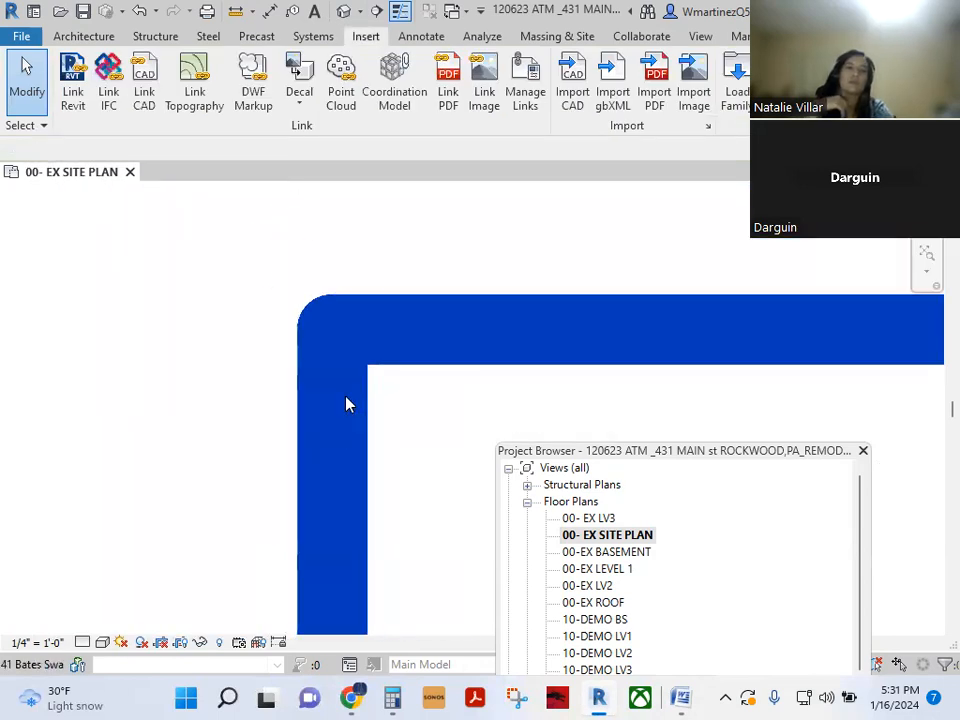
pyautogui.scroll(-5, 347, 404)
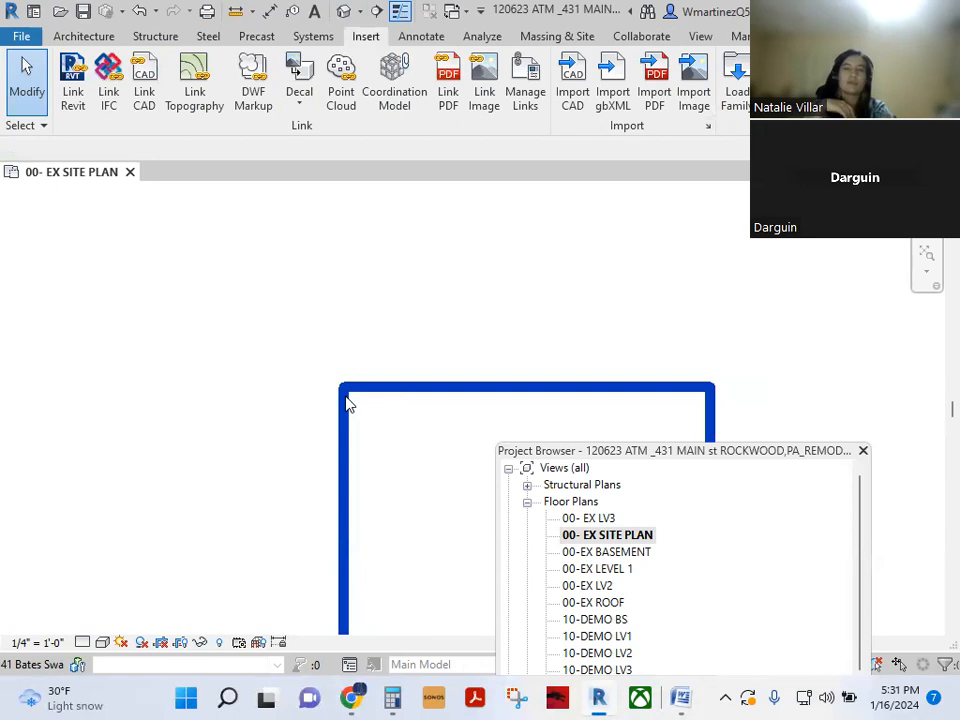
pyautogui.scroll(-3, 348, 404)
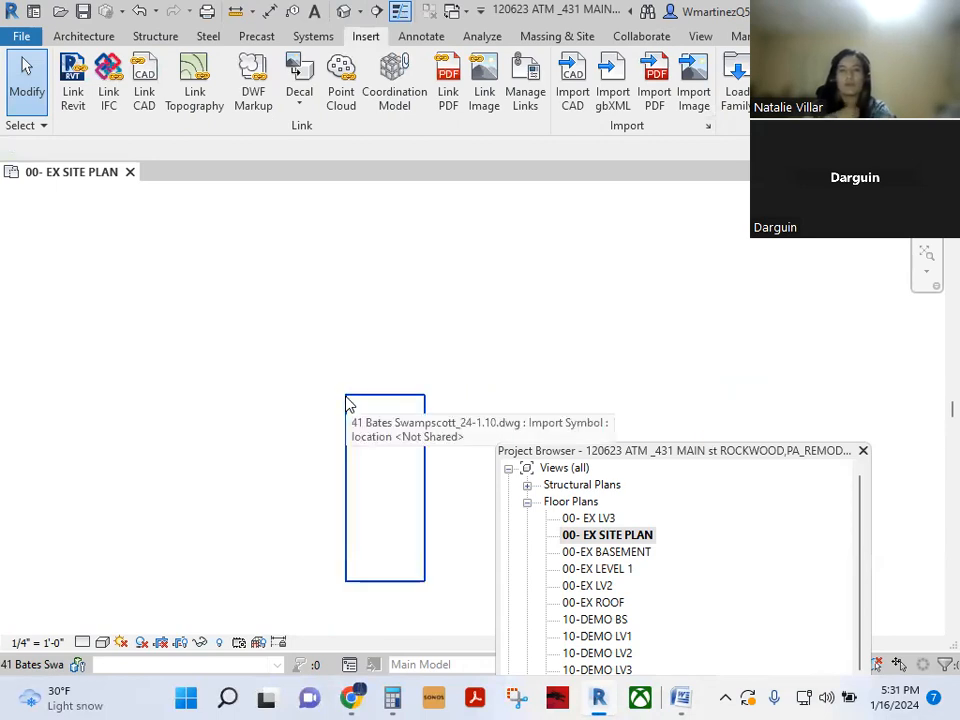
pyautogui.click(348, 404)
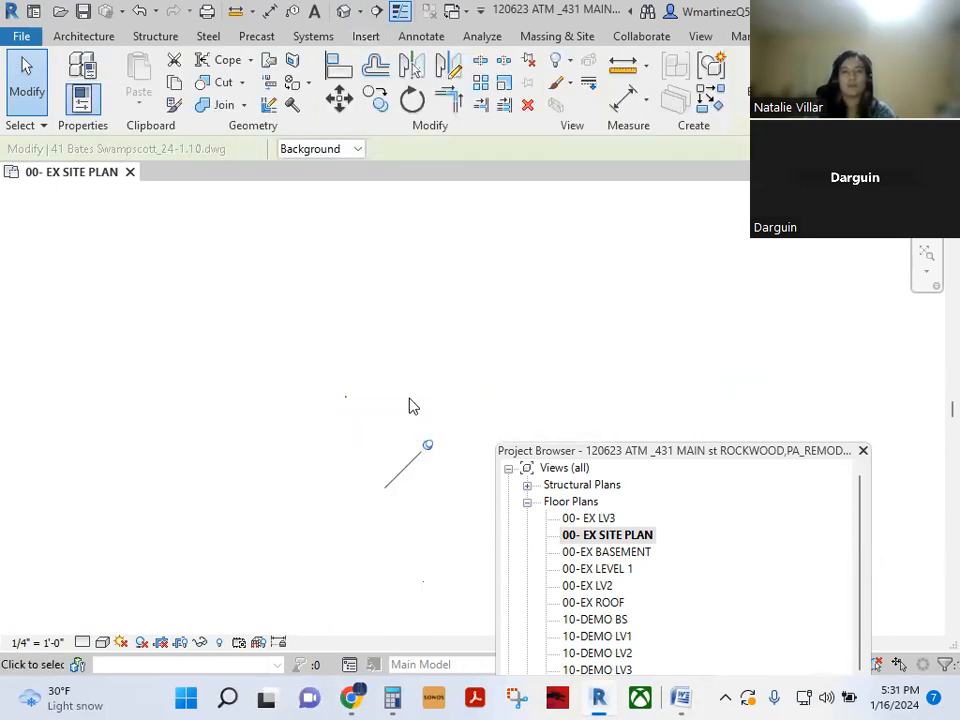
pyautogui.scroll(5, 410, 625)
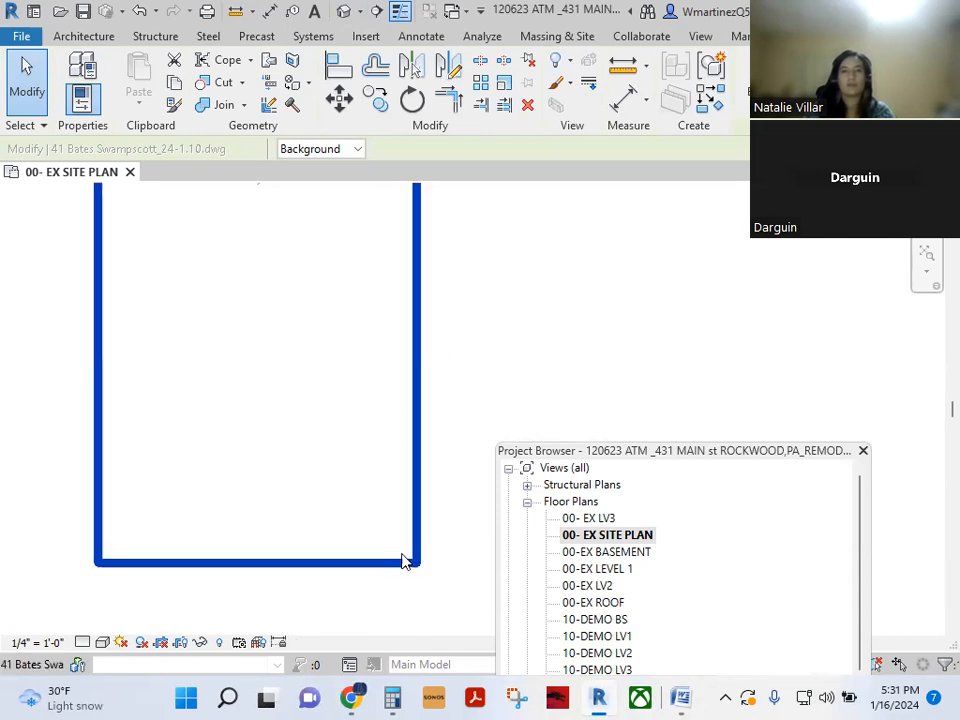
pyautogui.scroll(5, 394, 566)
pyautogui.scroll(-4, 394, 566)
pyautogui.scroll(2, 392, 504)
pyautogui.scroll(-5, 414, 511)
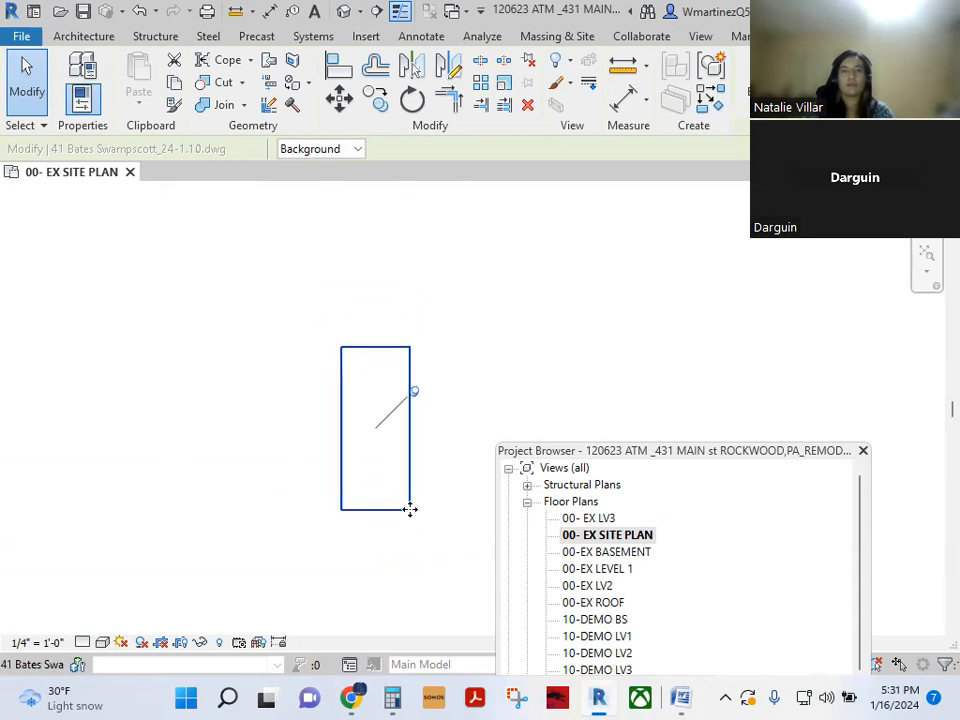
pyautogui.click(350, 378)
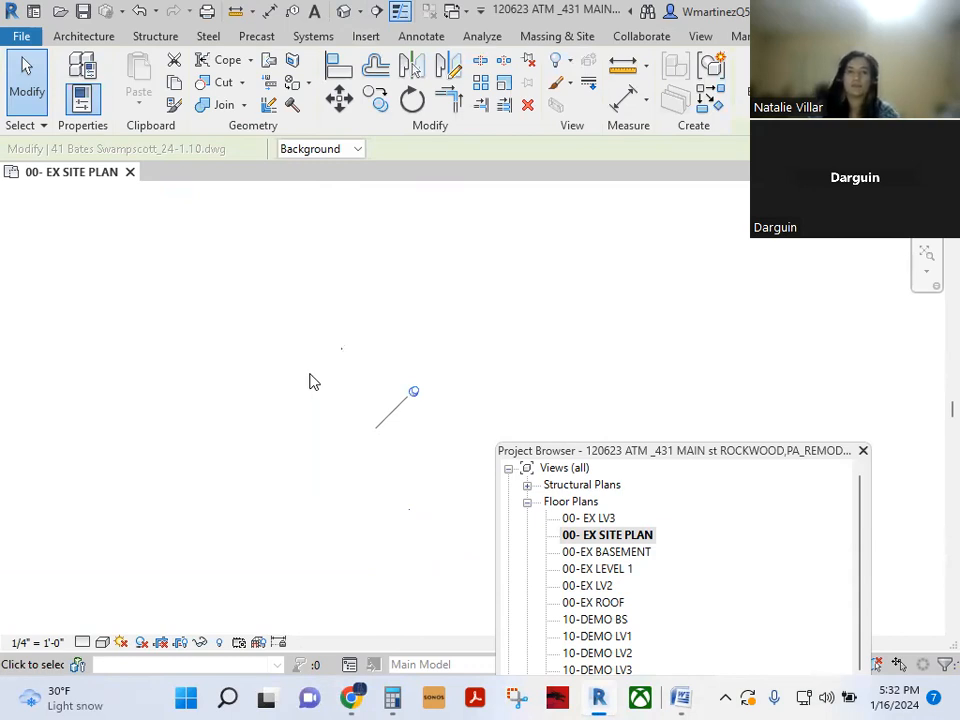
pyautogui.scroll(2, 312, 380)
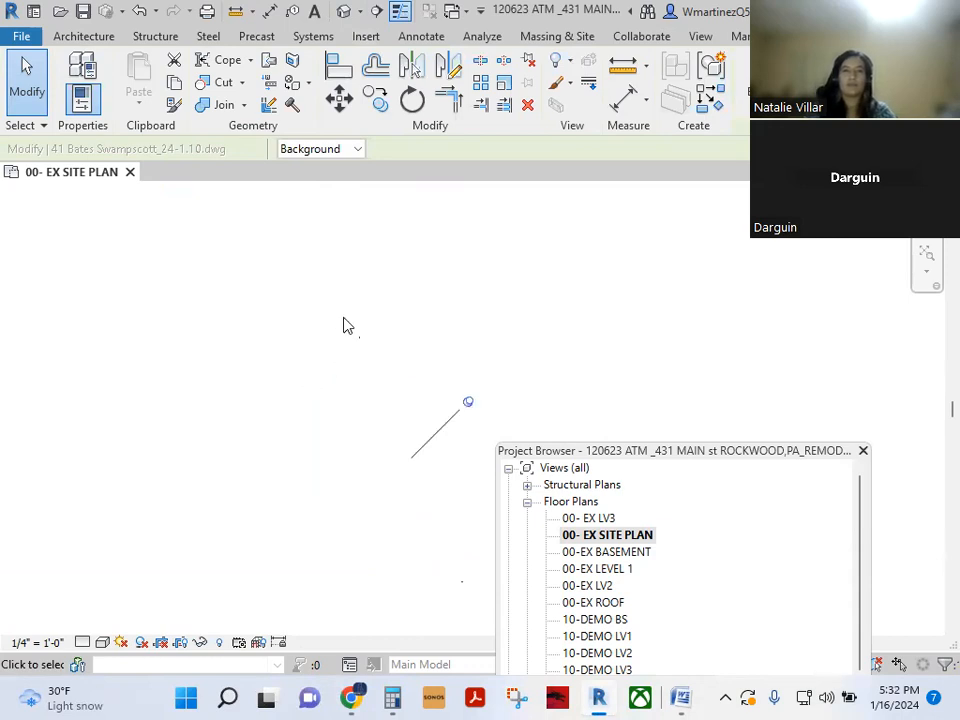
pyautogui.scroll(2, 347, 329)
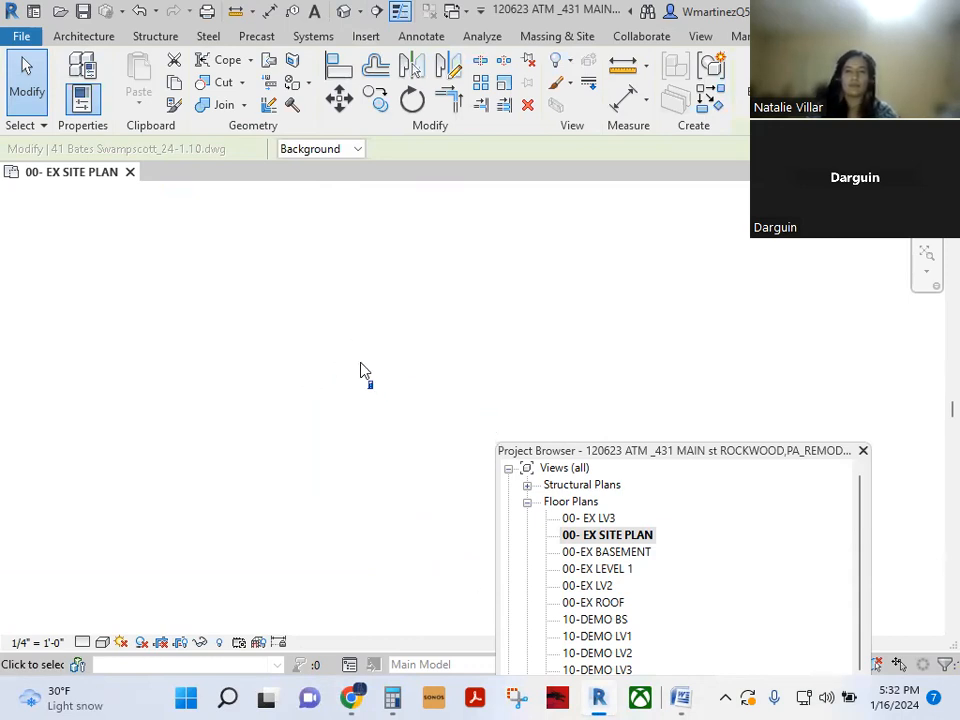
pyautogui.scroll(3, 360, 373)
pyautogui.moveTo(327, 455); pyautogui.dragTo(309, 415, button='middle')
pyautogui.scroll(4, 328, 446)
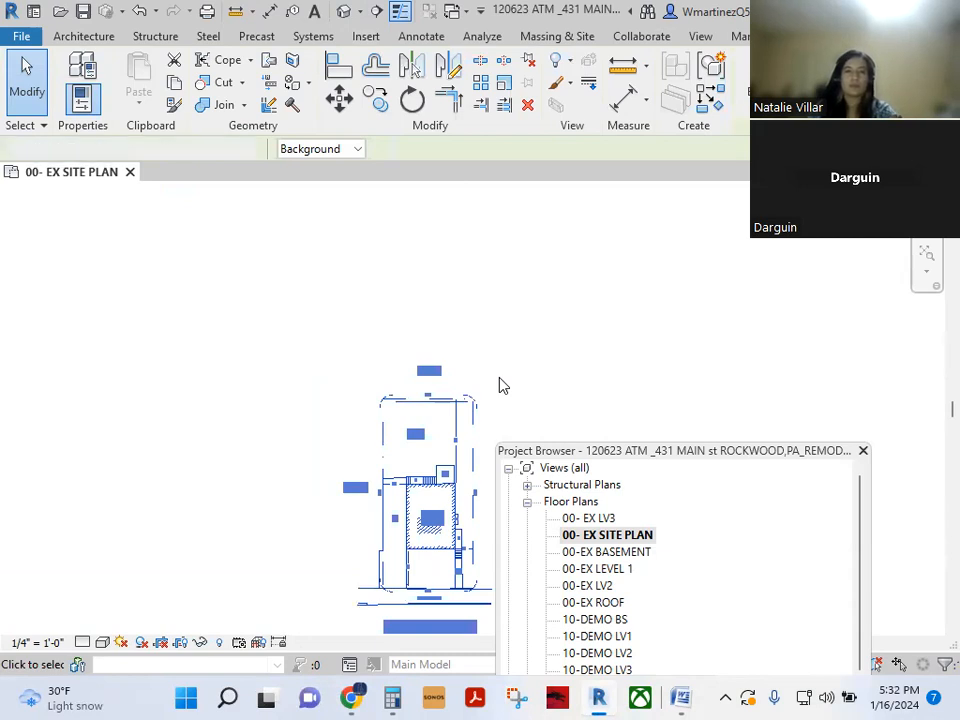
# - Select the imported survey and bring it to the centre of the view
pyautogui.click(503, 386)
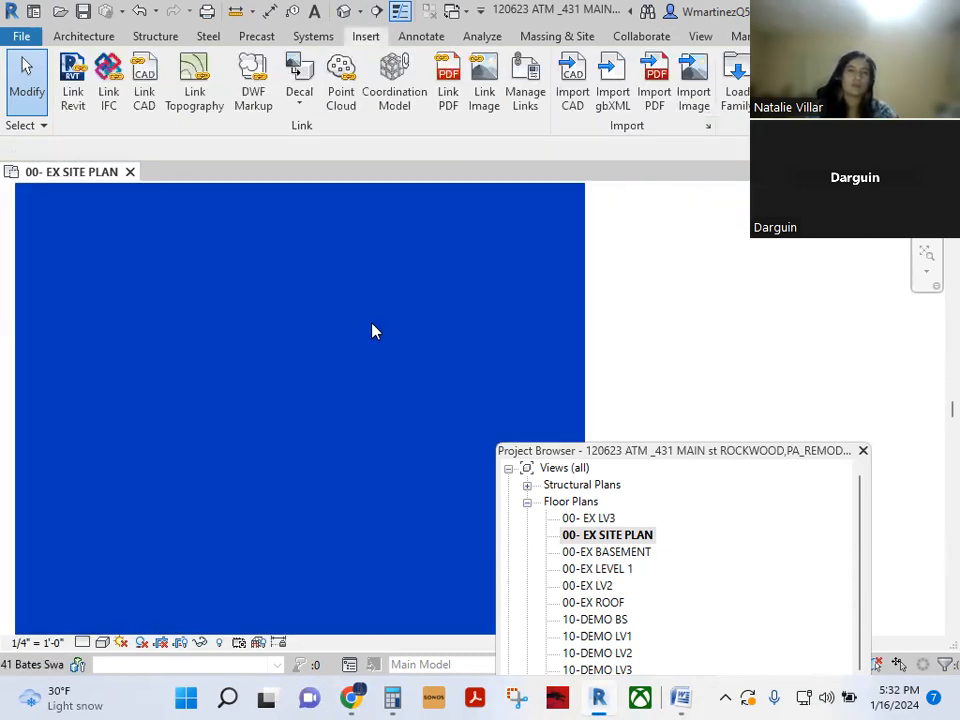
pyautogui.click(371, 325)
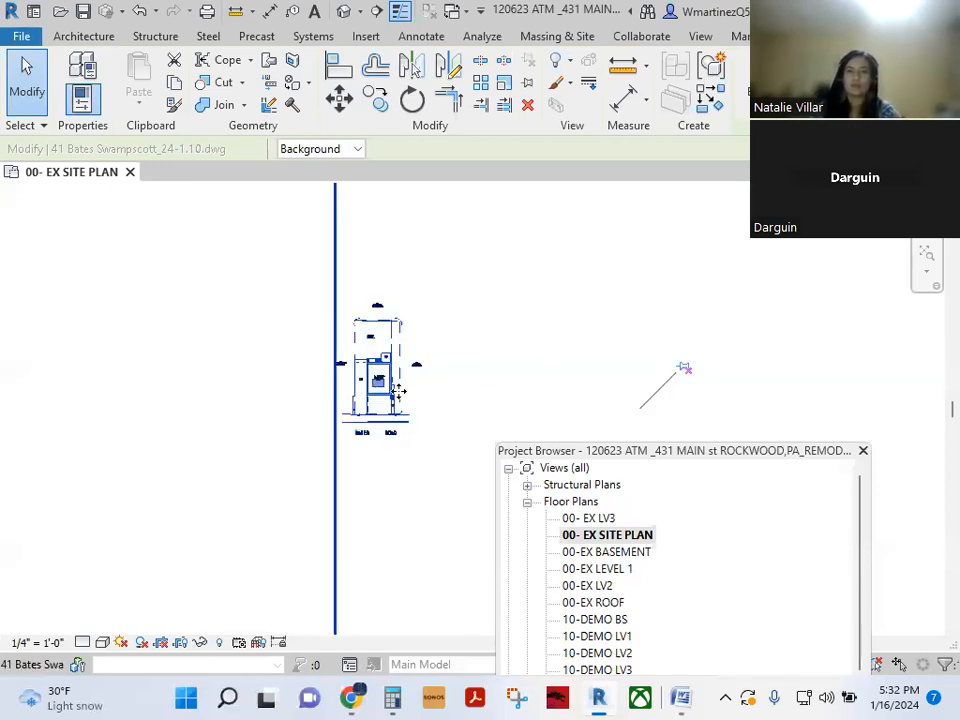
pyautogui.moveTo(385, 358); pyautogui.dragTo(152, 345)
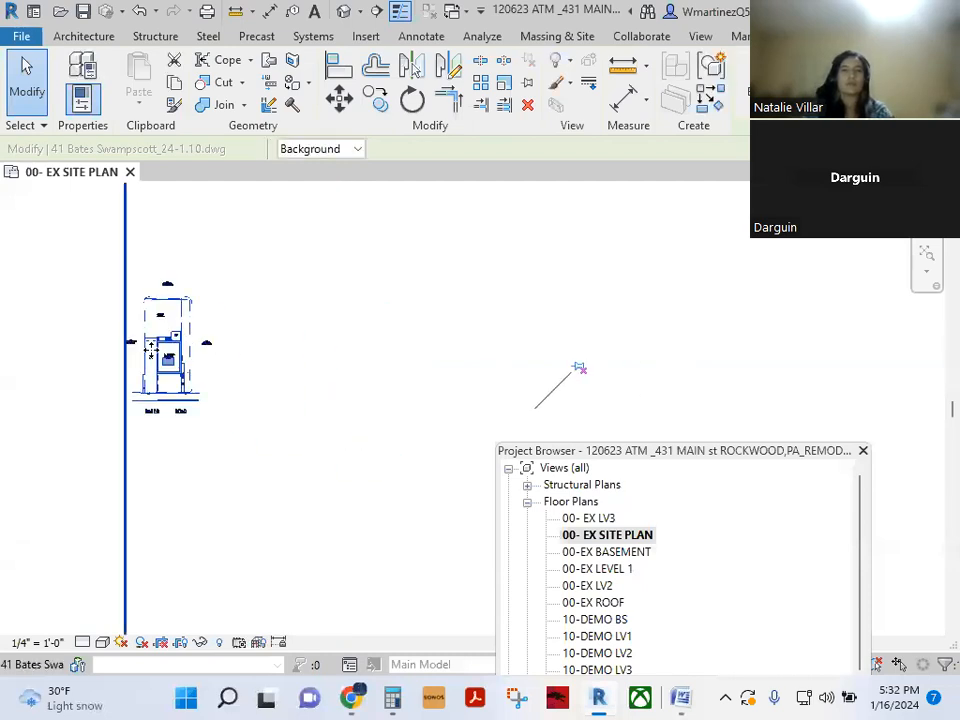
pyautogui.scroll(4, 151, 350)
pyautogui.scroll(-2, 147, 441)
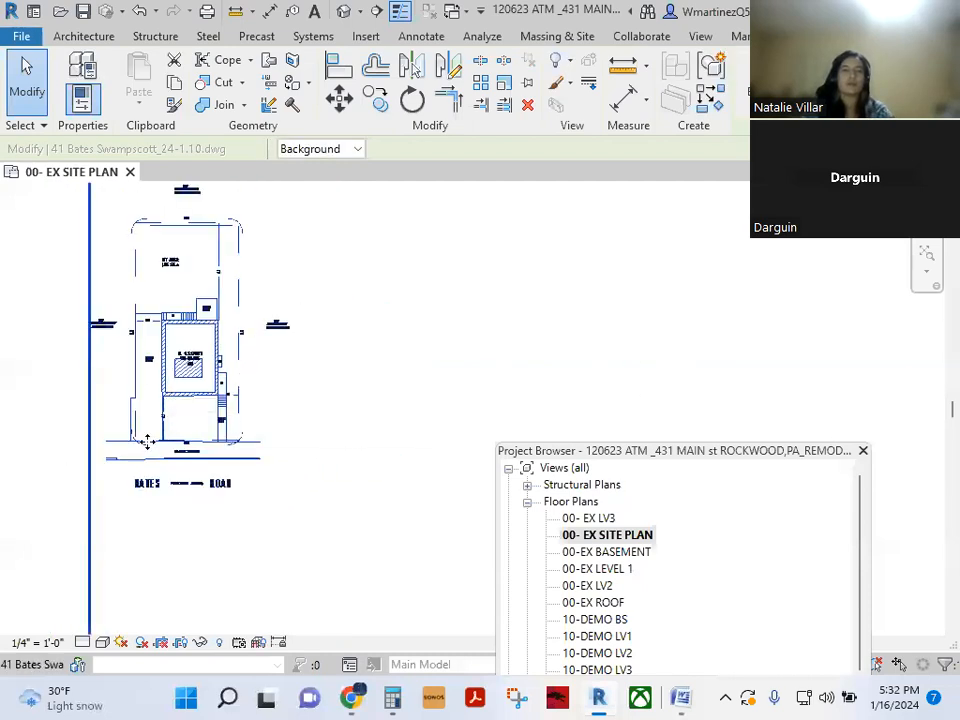
pyautogui.moveTo(147, 441); pyautogui.dragTo(439, 428)
# - Zoom in to check the 45.00' frontage dimension along the sidewalk, then deselect
pyautogui.scroll(2, 452, 403)
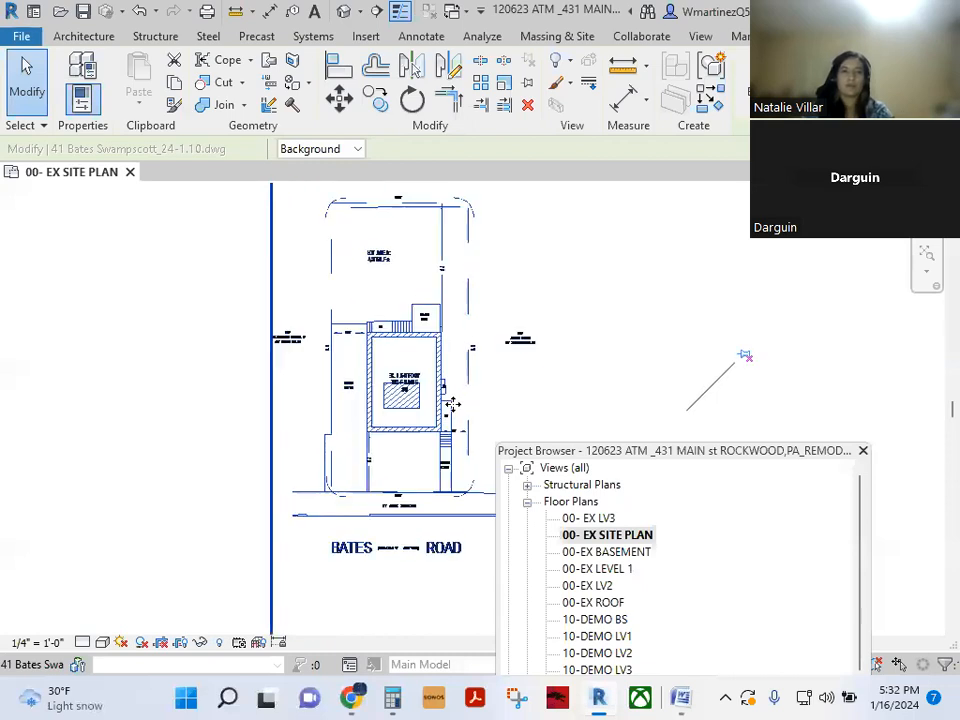
pyautogui.scroll(2, 452, 403)
pyautogui.scroll(3, 371, 540)
pyautogui.moveTo(308, 520); pyautogui.dragTo(257, 478, button='middle')
pyautogui.scroll(2, 257, 478)
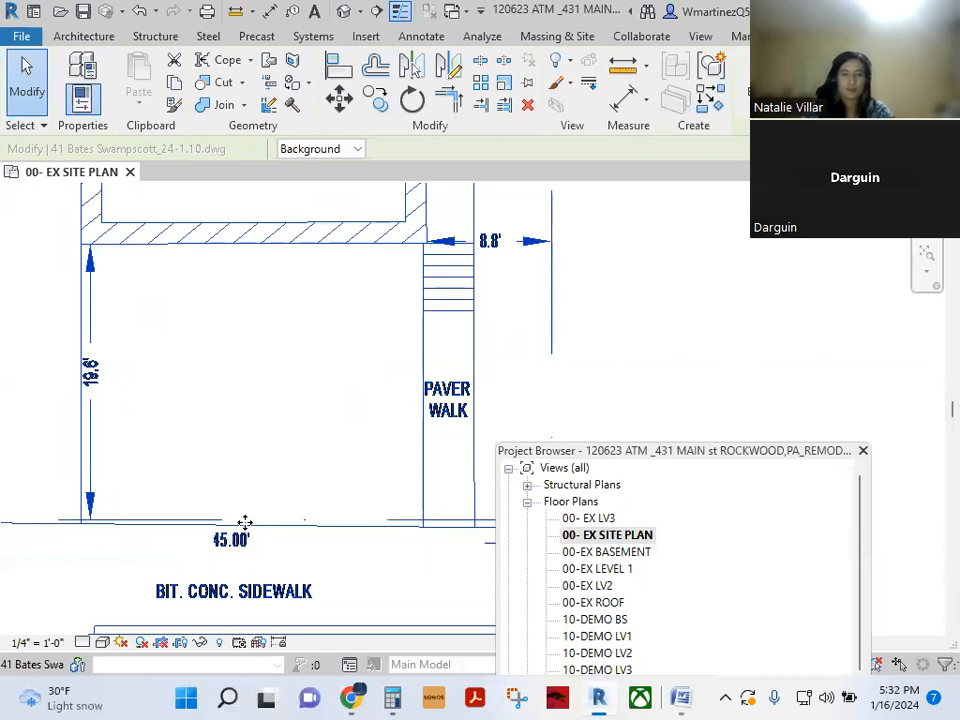
pyautogui.scroll(-2, 245, 522)
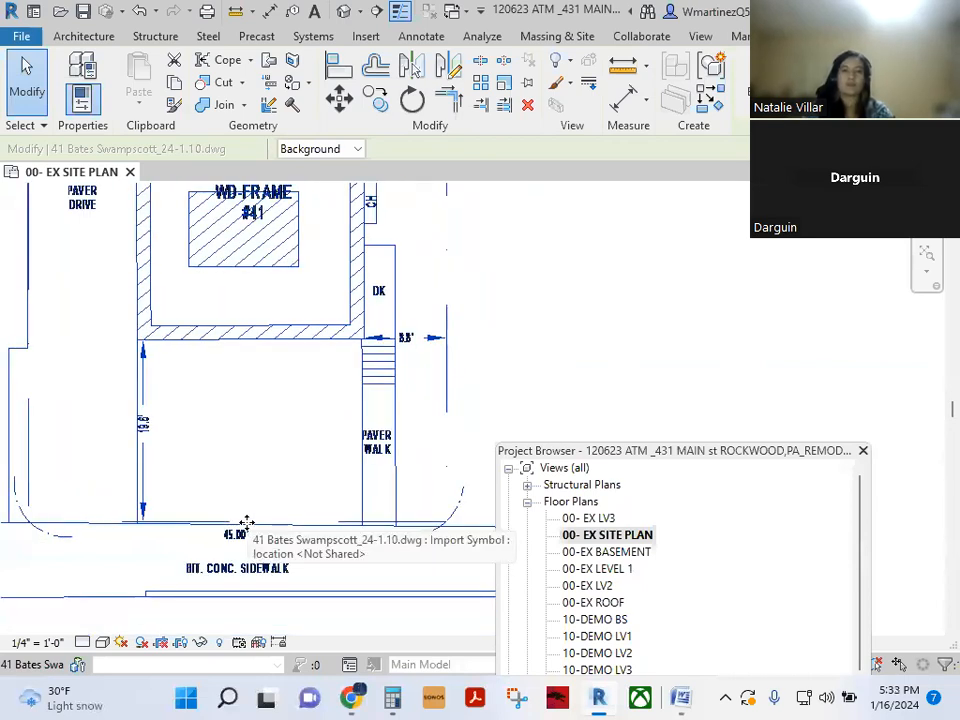
pyautogui.moveTo(245, 522); pyautogui.dragTo(370, 476, button='middle')
pyautogui.click(310, 428)
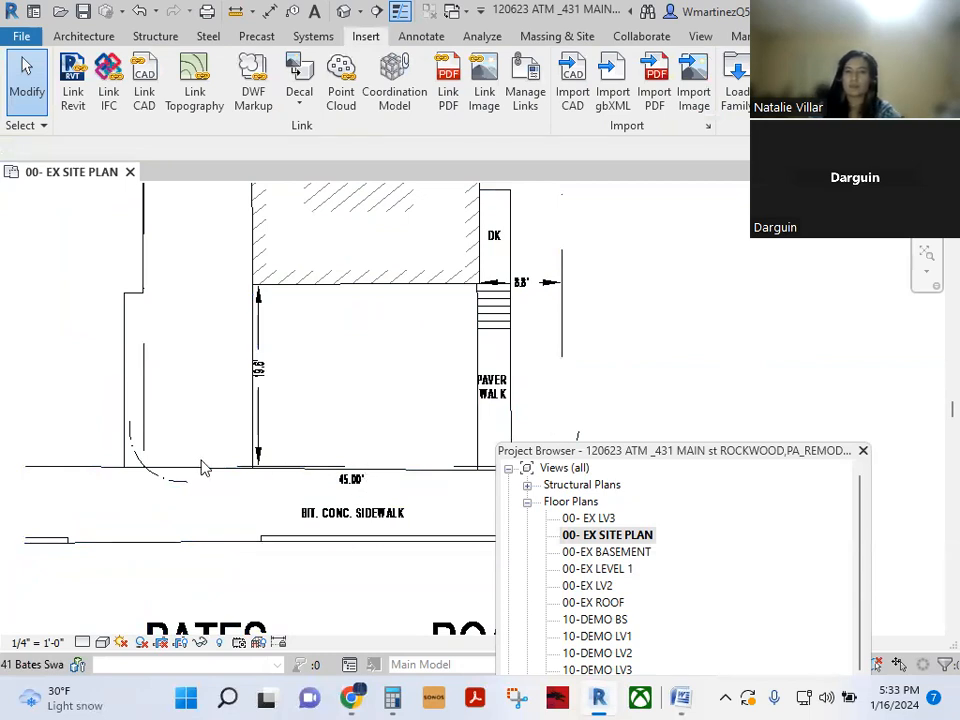
pyautogui.scroll(-2, 180, 463)
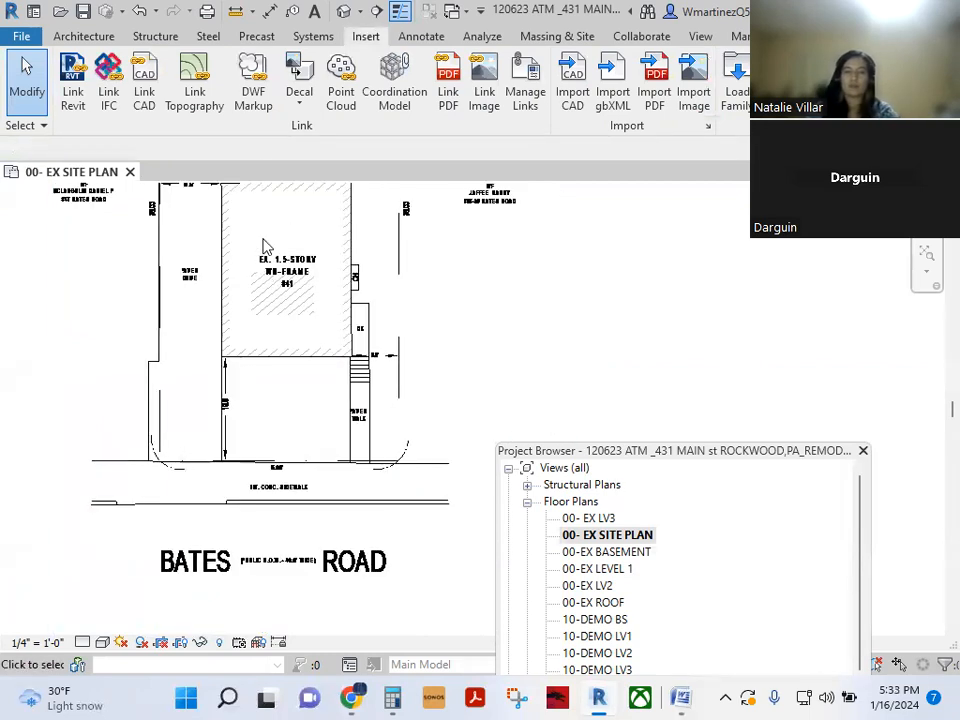
pyautogui.scroll(1, 268, 410)
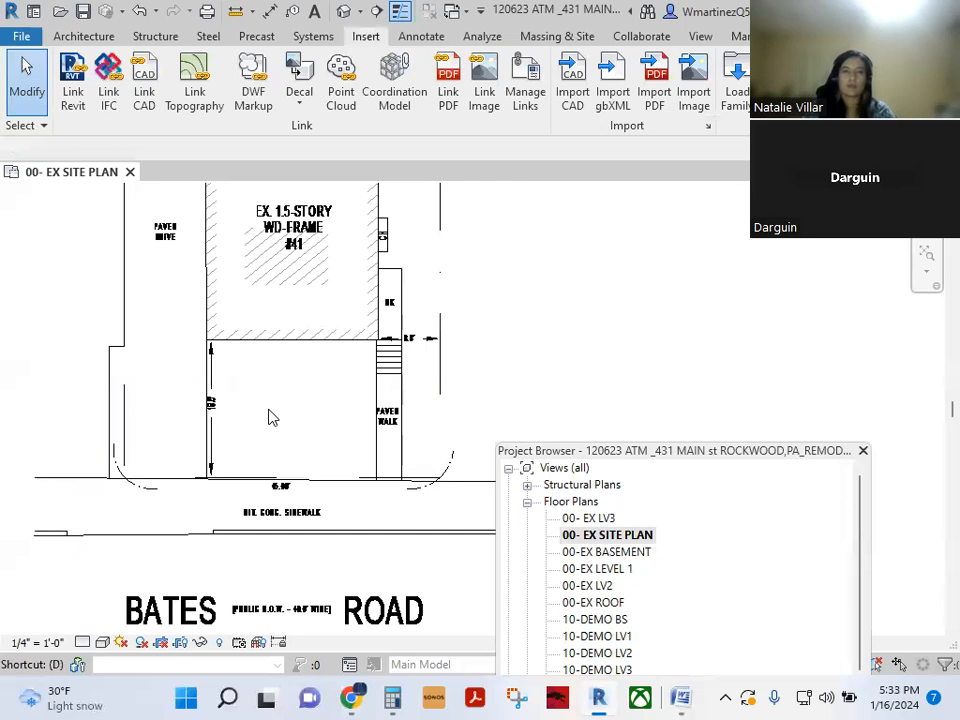
# - Start an aligned dimension on the building's front wall, then cancel it
pyautogui.press('d')
pyautogui.press('i')
pyautogui.scroll(1, 270, 412)
pyautogui.click(300, 347)
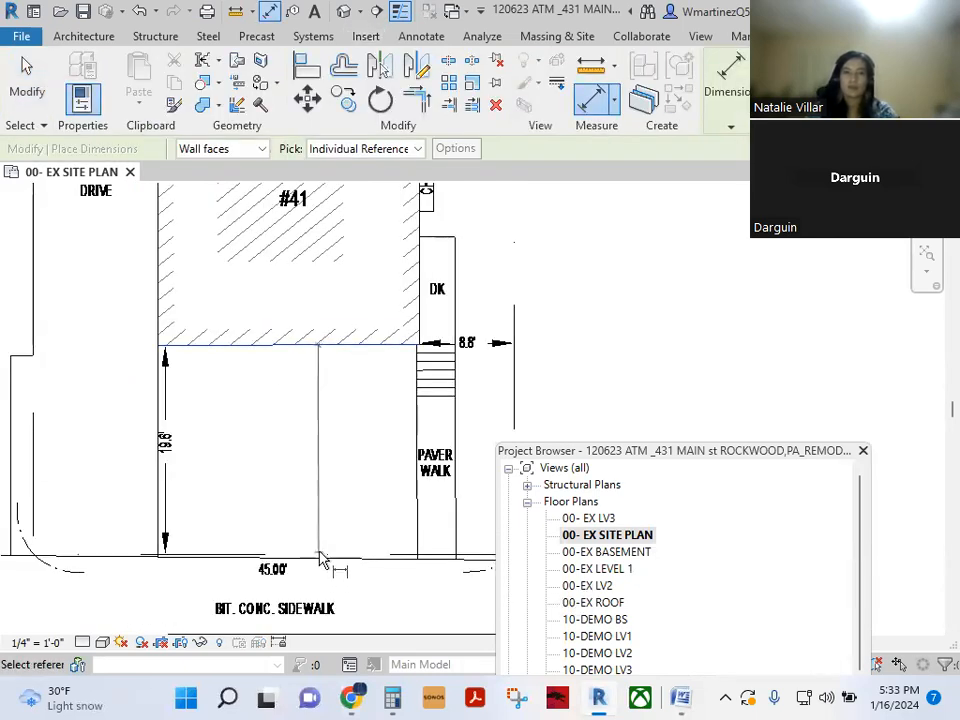
pyautogui.press('Escape')
pyautogui.press('Escape')
pyautogui.scroll(-2, 291, 469)
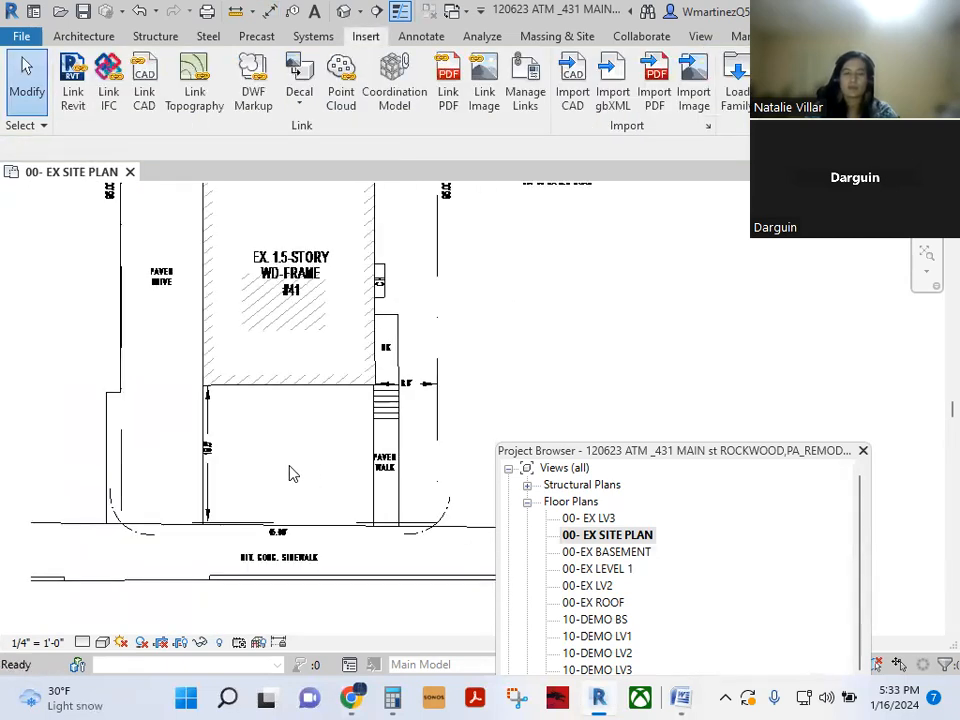
# - Draw a 144'-0" horizontal detail line from the lower-left curb intersection along the sidewalk
pyautogui.press('d')
pyautogui.press('l')
pyautogui.scroll(5, 111, 551)
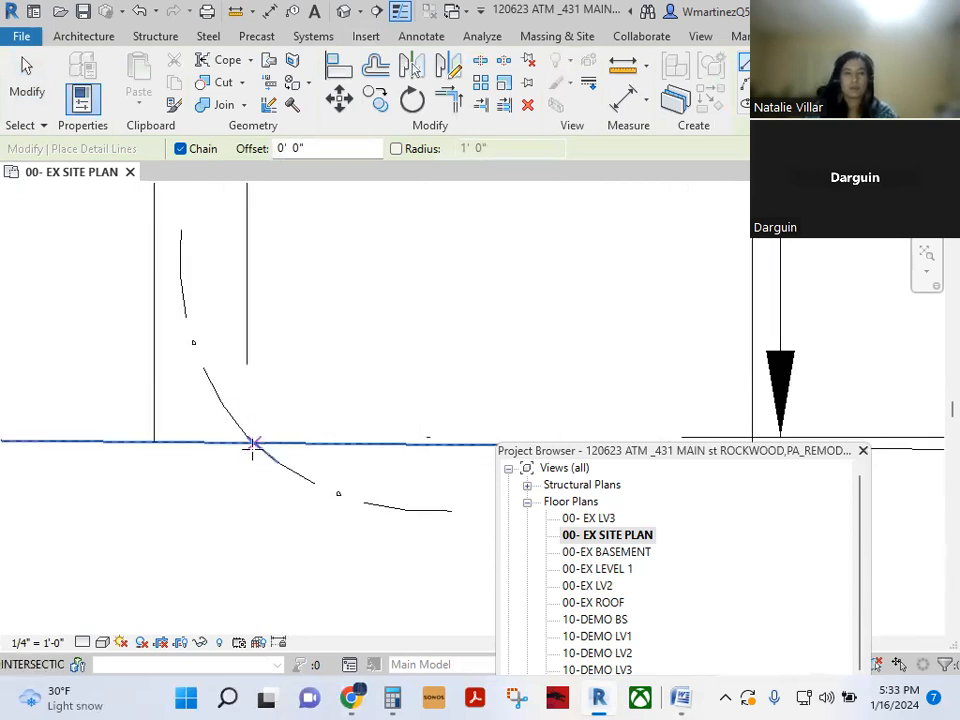
pyautogui.scroll(3, 253, 435)
pyautogui.click(257, 430)
pyautogui.scroll(-5, 246, 516)
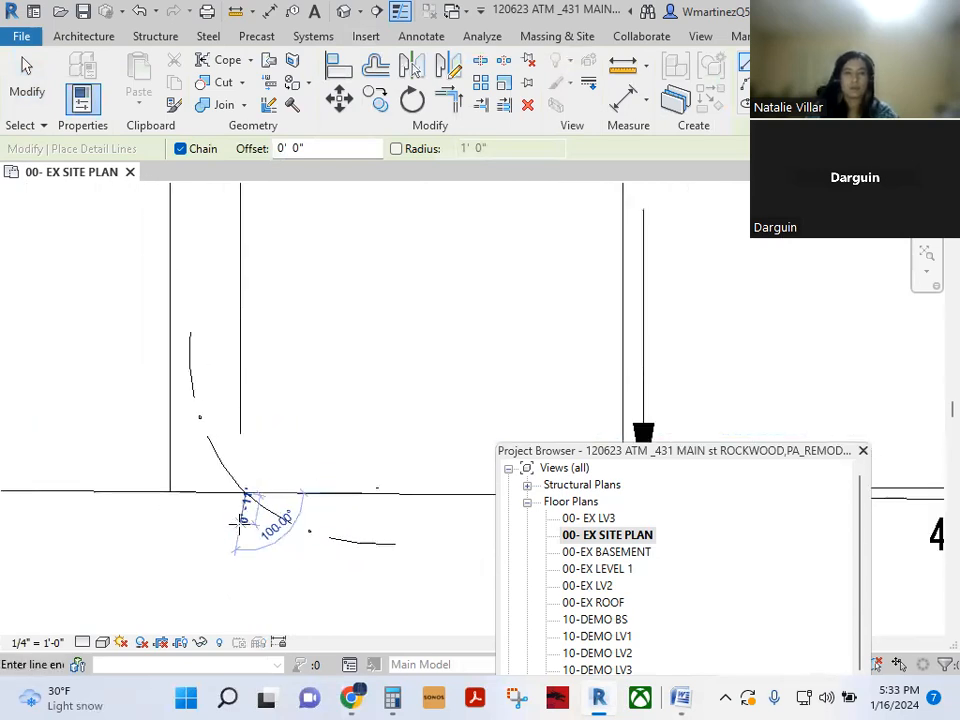
pyautogui.scroll(-2, 174, 447)
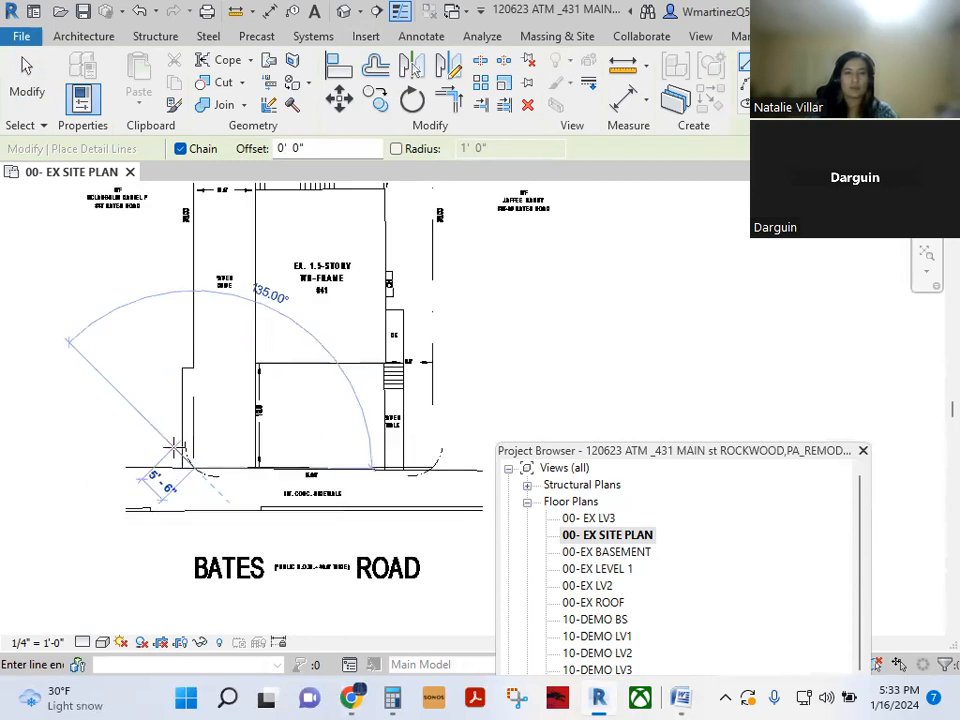
pyautogui.scroll(1, 167, 440)
pyautogui.scroll(-1, 167, 440)
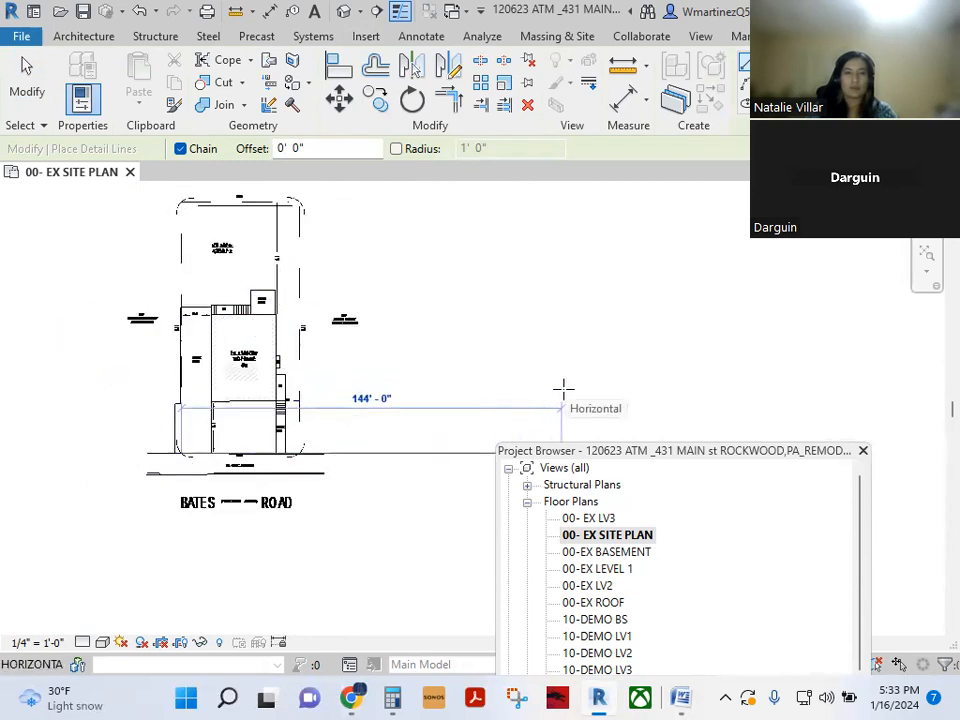
pyautogui.click(563, 388)
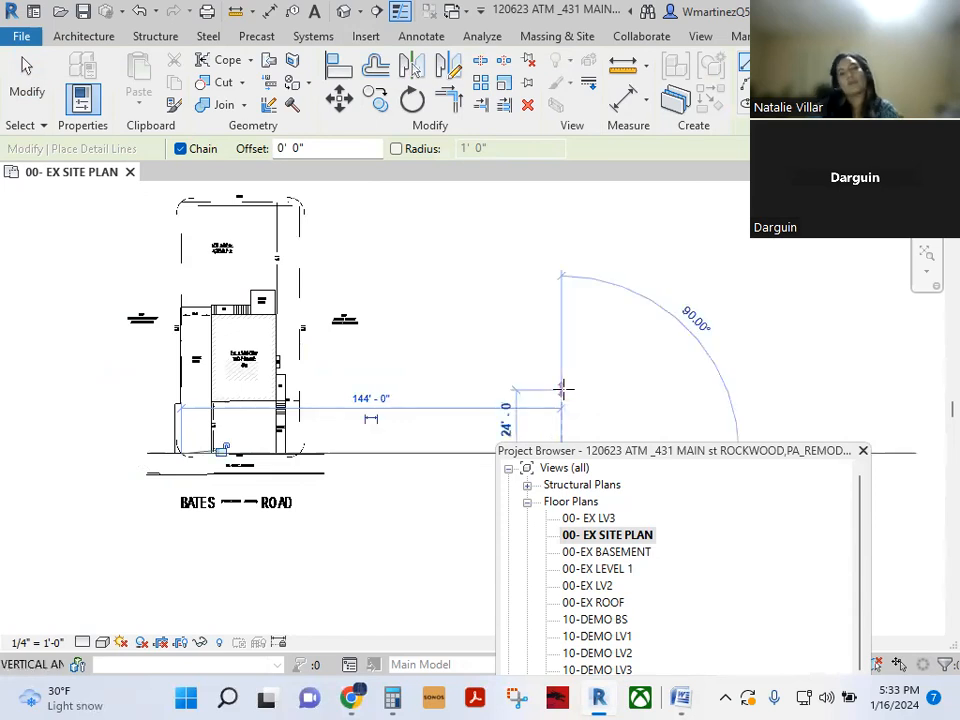
pyautogui.press('Escape')
pyautogui.press('Escape')
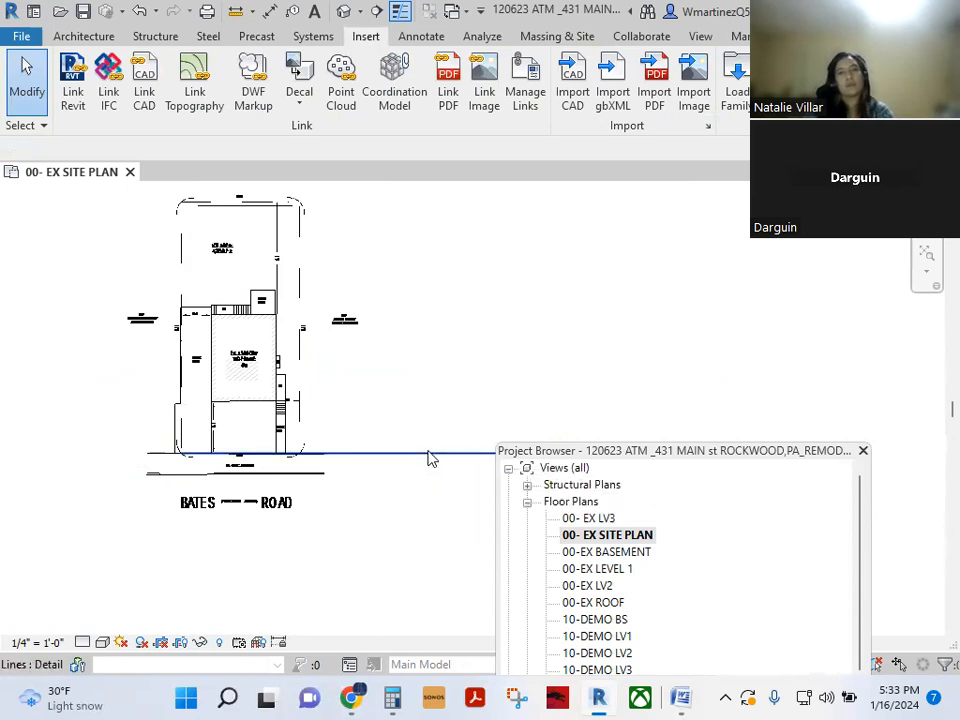
# - Align the survey's front sidewalk line to the horizontal reference line
pyautogui.press('a')
pyautogui.press('l')
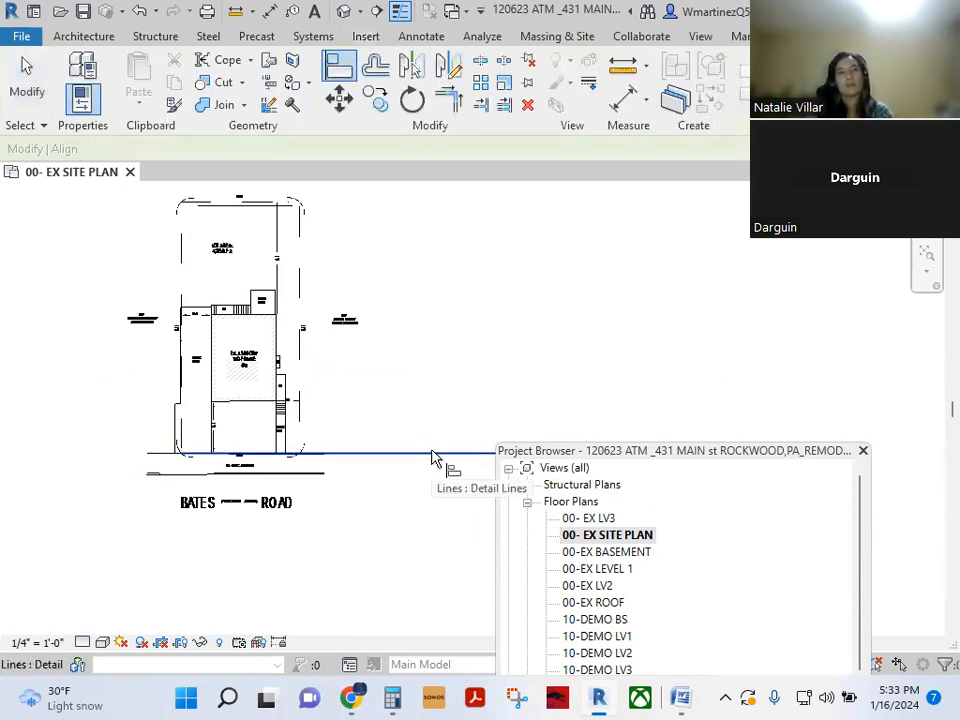
pyautogui.scroll(5, 236, 471)
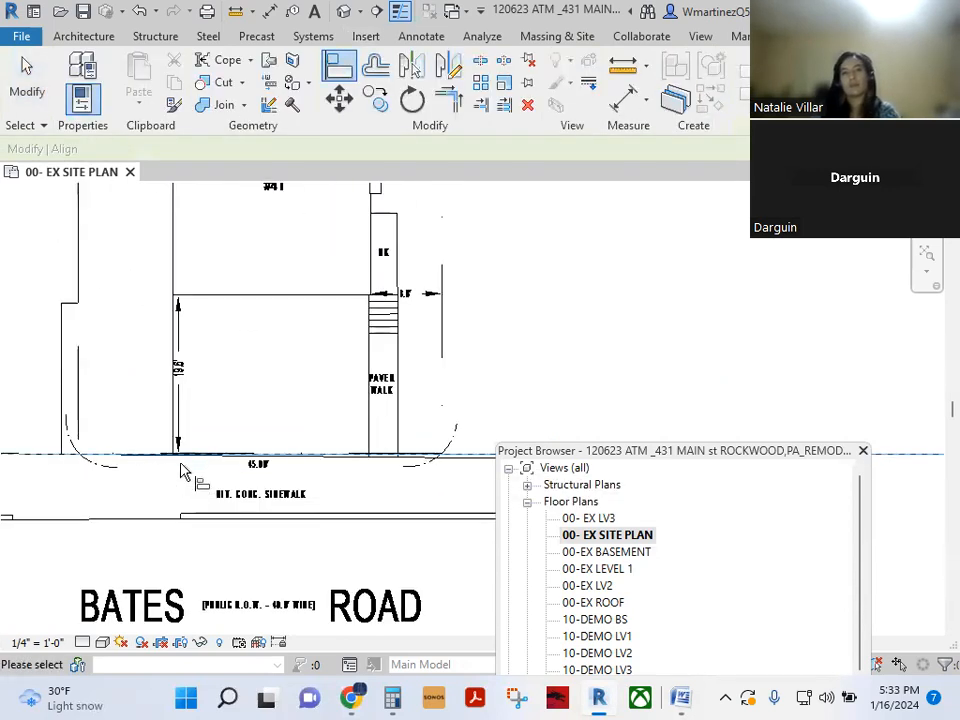
pyautogui.moveTo(342, 480); pyautogui.dragTo(188, 469, button='middle')
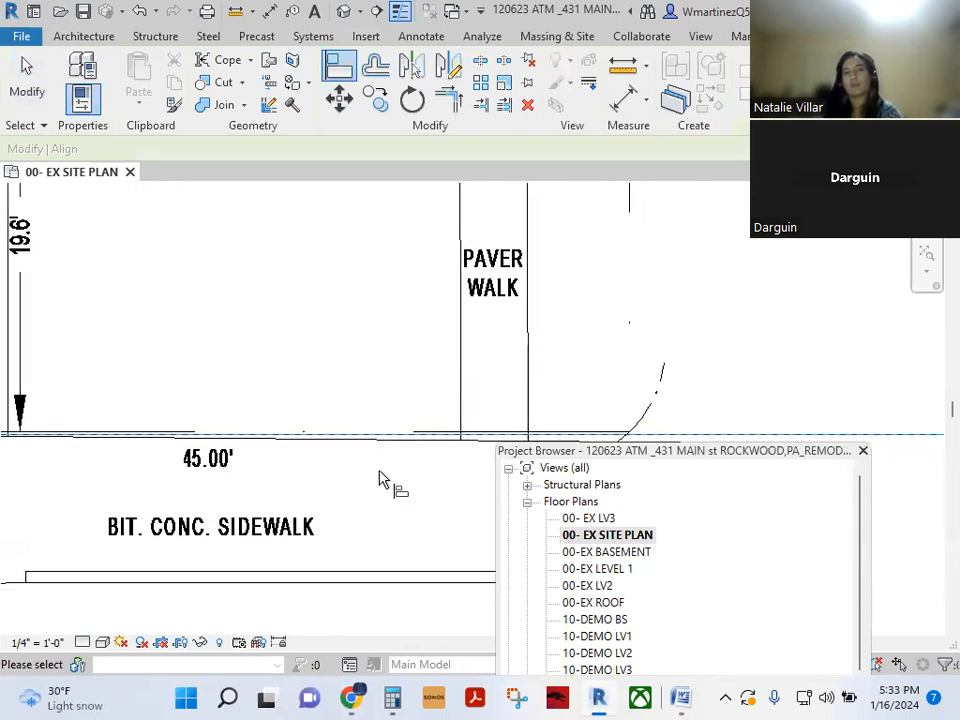
pyautogui.click(411, 439)
pyautogui.press('Escape')
pyautogui.scroll(-3, 354, 527)
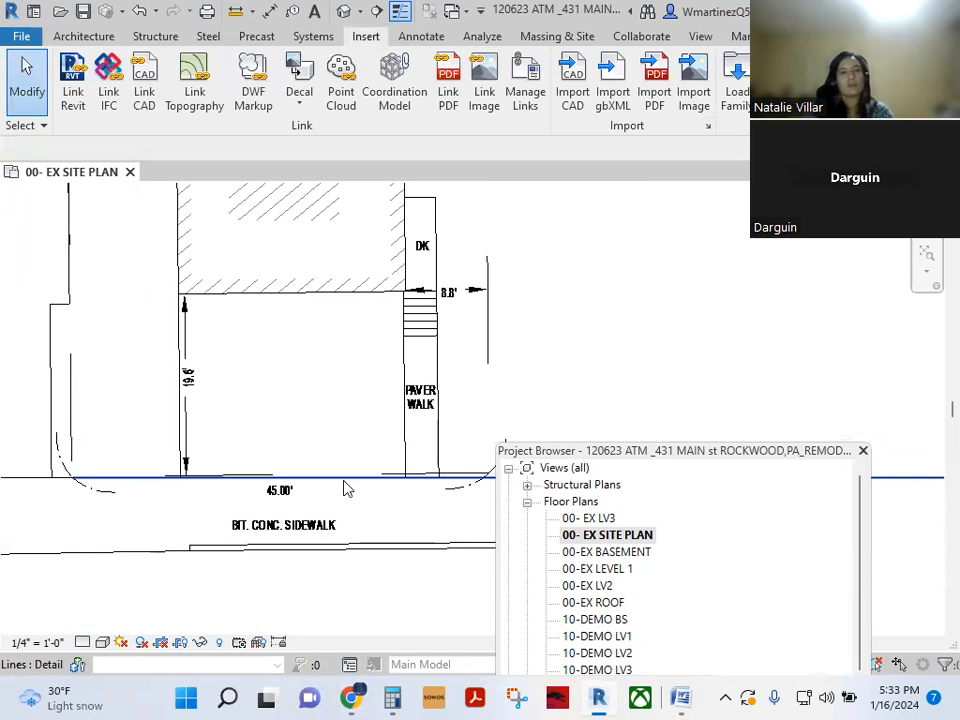
# - Start an aligned dimension with DI, then cancel it
pyautogui.press('d')
pyautogui.press('i')
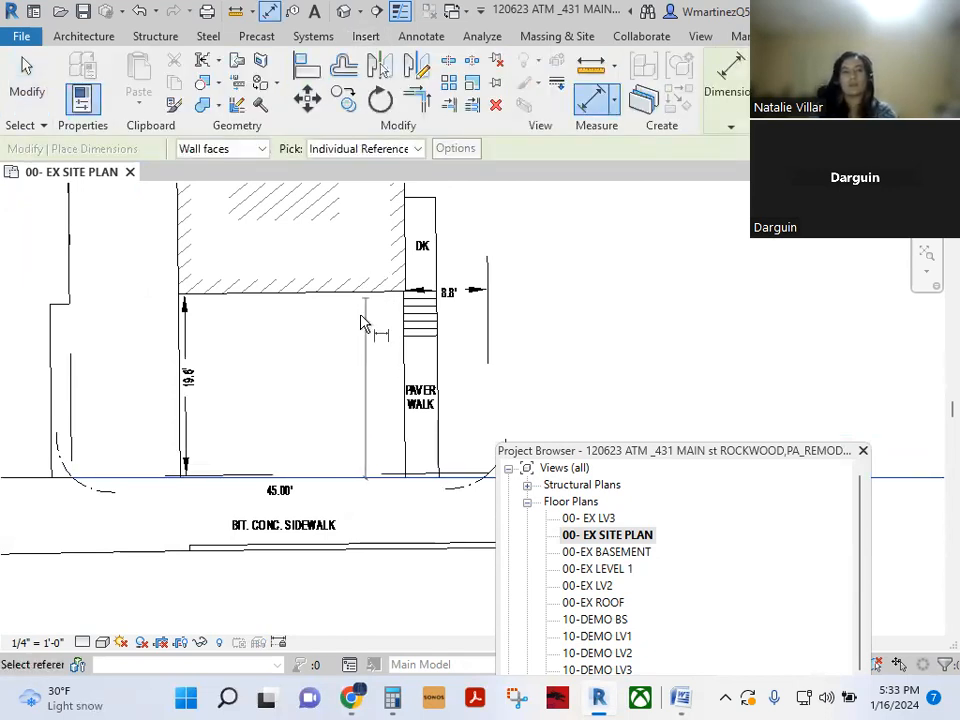
pyautogui.press('Escape')
pyautogui.scroll(3, 350, 367)
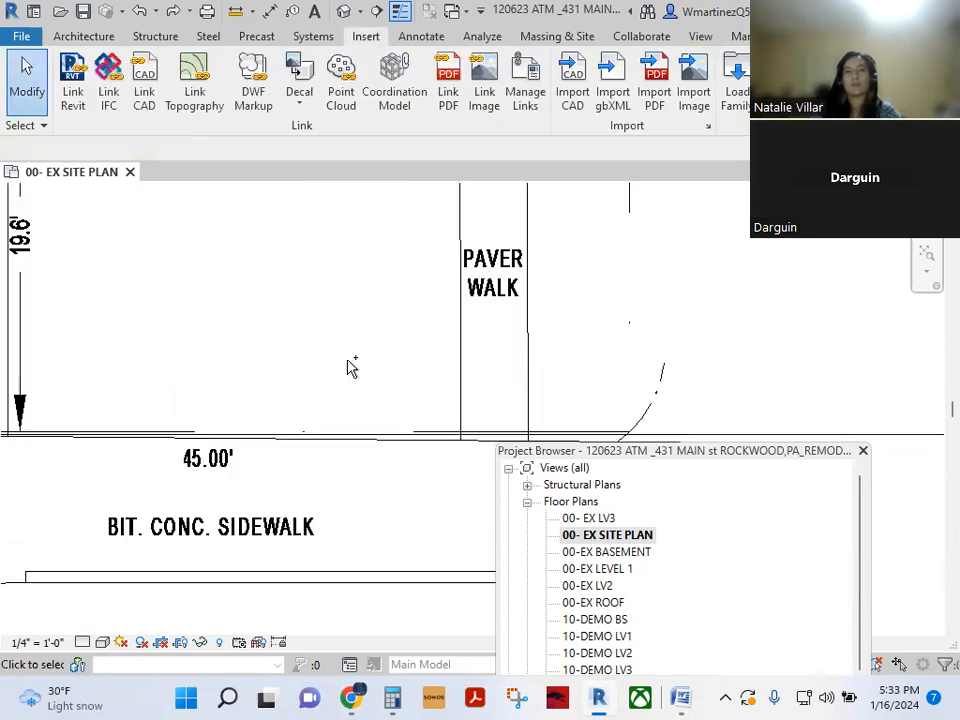
pyautogui.scroll(-5, 367, 580)
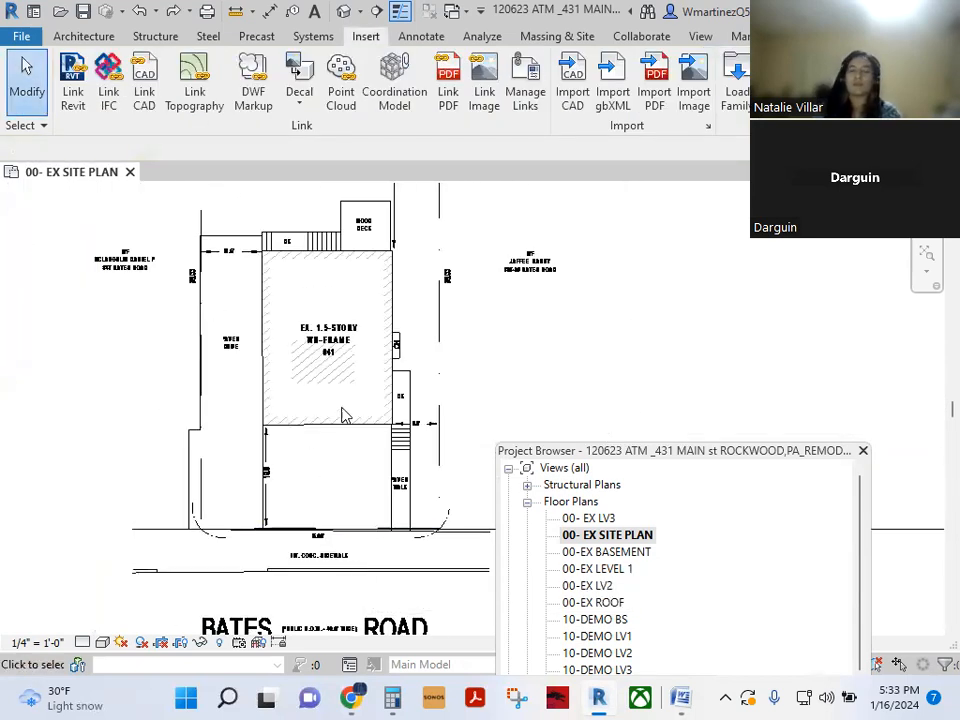
pyautogui.scroll(4, 336, 432)
# - Draw a horizontal detail line (DL) along the building's front wall, starting at its lower-left corner
pyautogui.click(296, 437)
pyautogui.press('Escape')
pyautogui.press('d')
pyautogui.press('l')
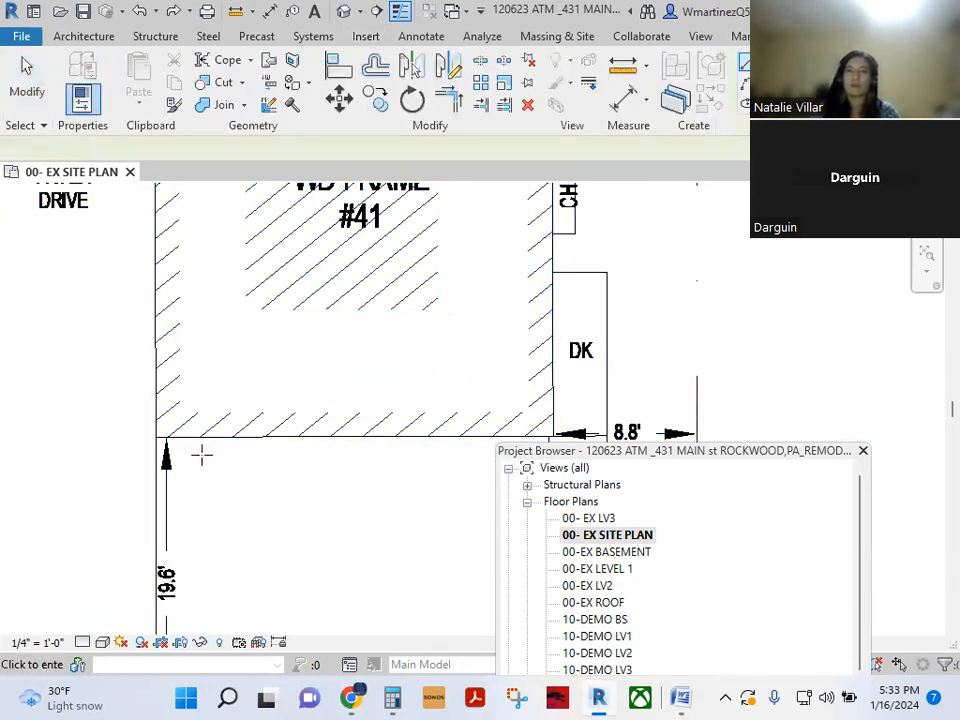
pyautogui.click(154, 439)
pyautogui.scroll(-3, 155, 440)
pyautogui.scroll(-2, 152, 438)
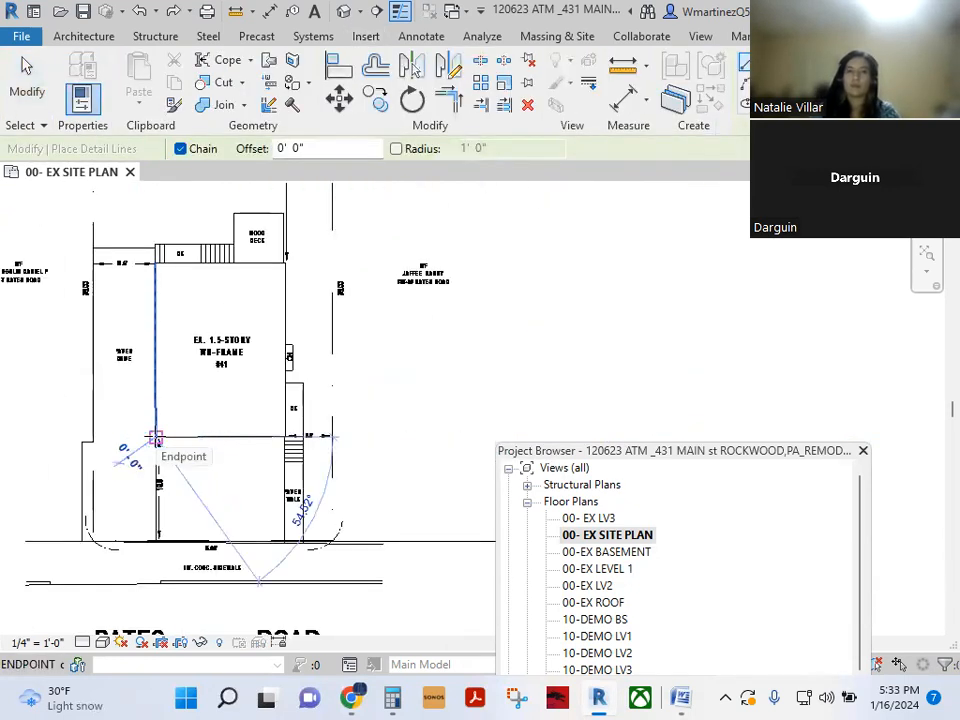
pyautogui.click(626, 402)
pyautogui.press('Escape')
pyautogui.press('Escape')
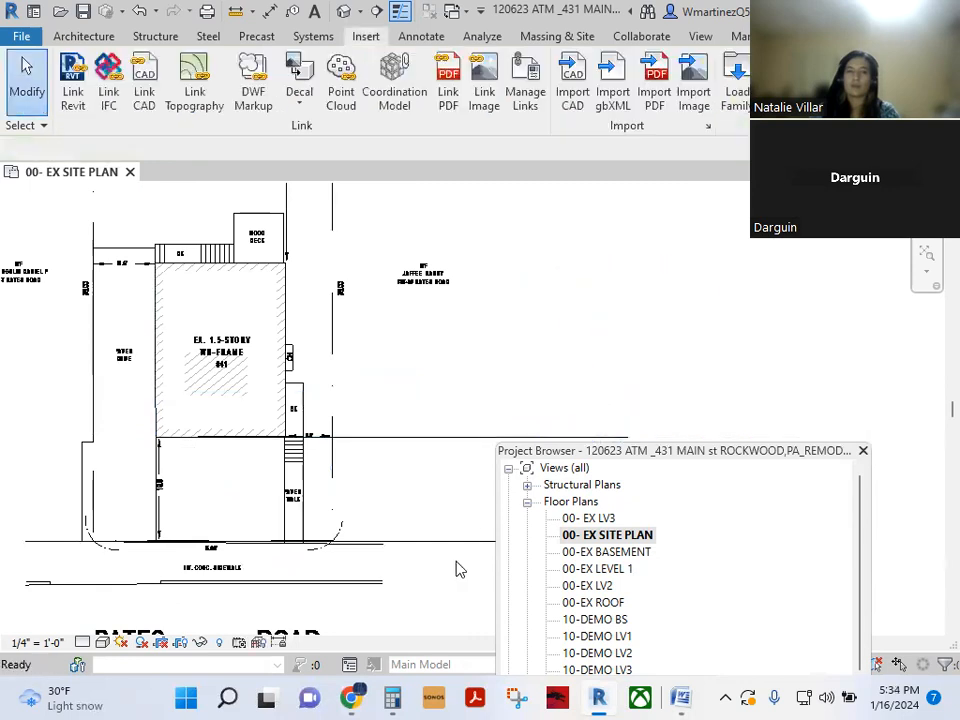
# - Delete the old sidewalk reference line, then start an Align and cancel it
pyautogui.click(460, 541)
pyautogui.press('Delete')
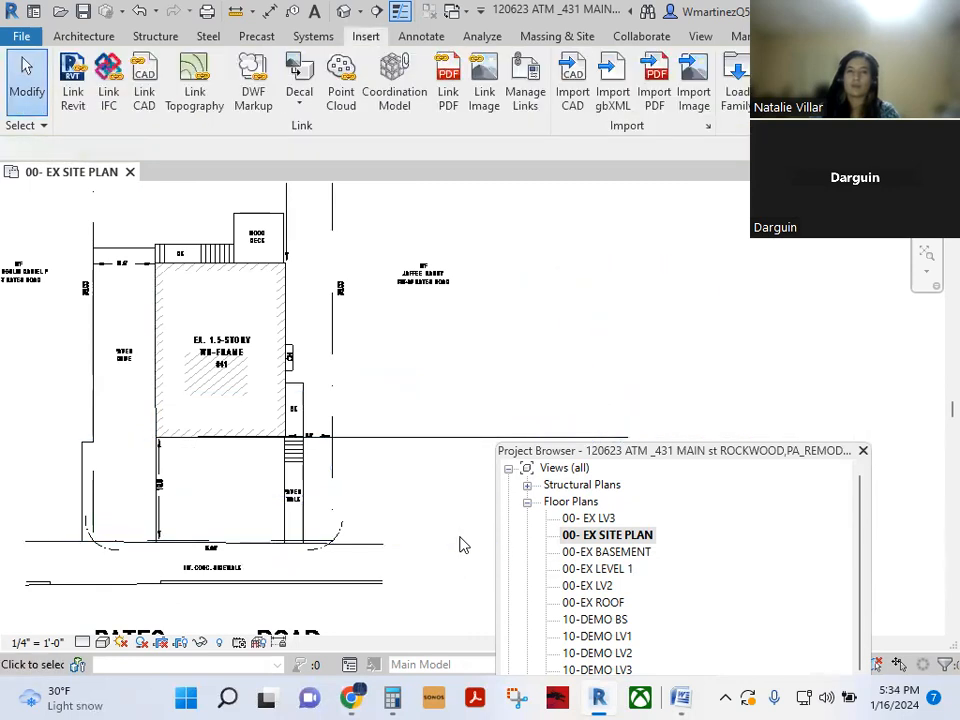
pyautogui.press('a')
pyautogui.press('l')
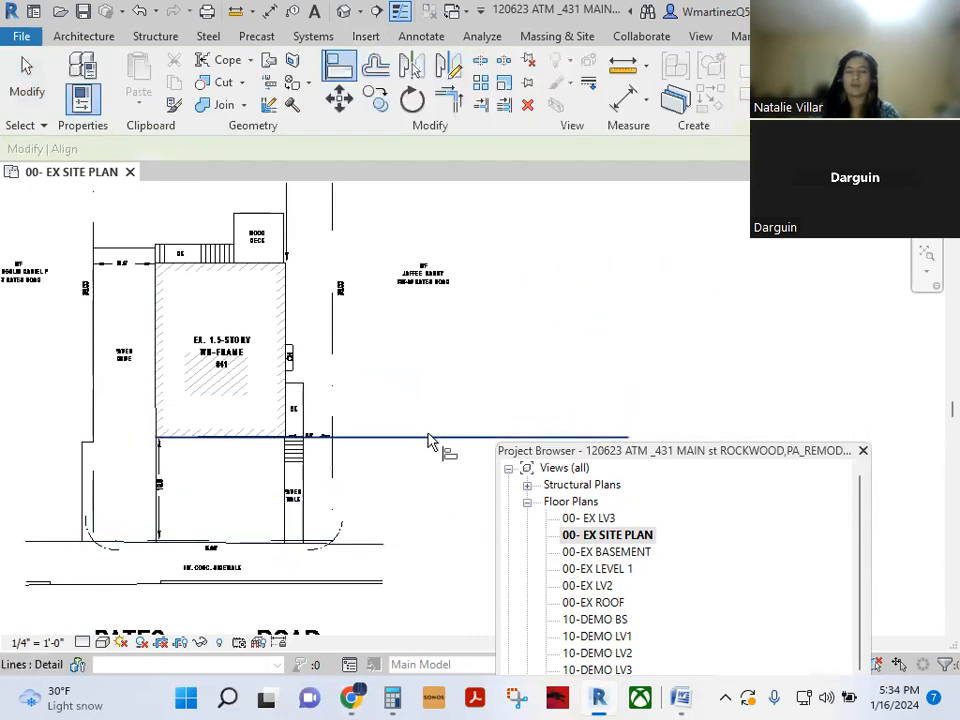
pyautogui.scroll(2, 86, 446)
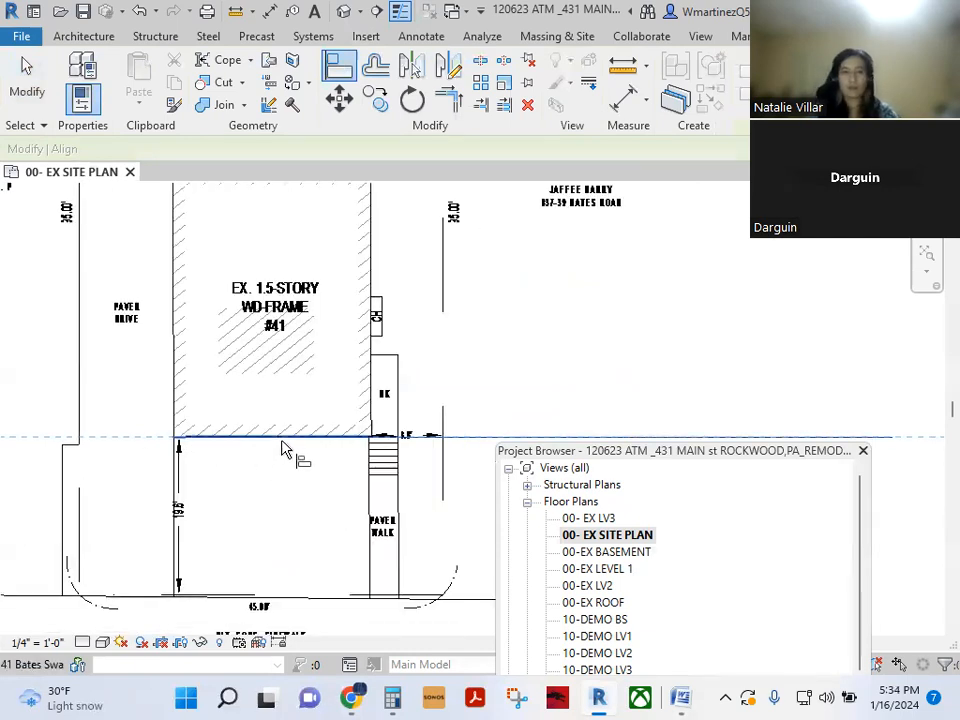
pyautogui.scroll(2, 281, 448)
pyautogui.scroll(3, 250, 443)
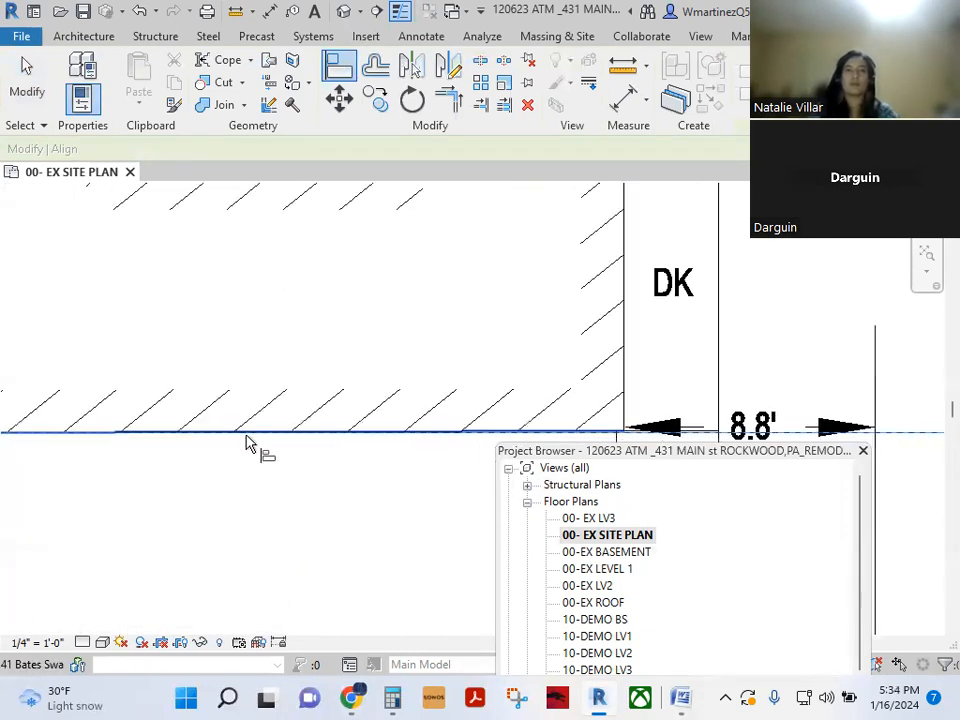
pyautogui.press('Escape')
pyautogui.scroll(-5, 233, 477)
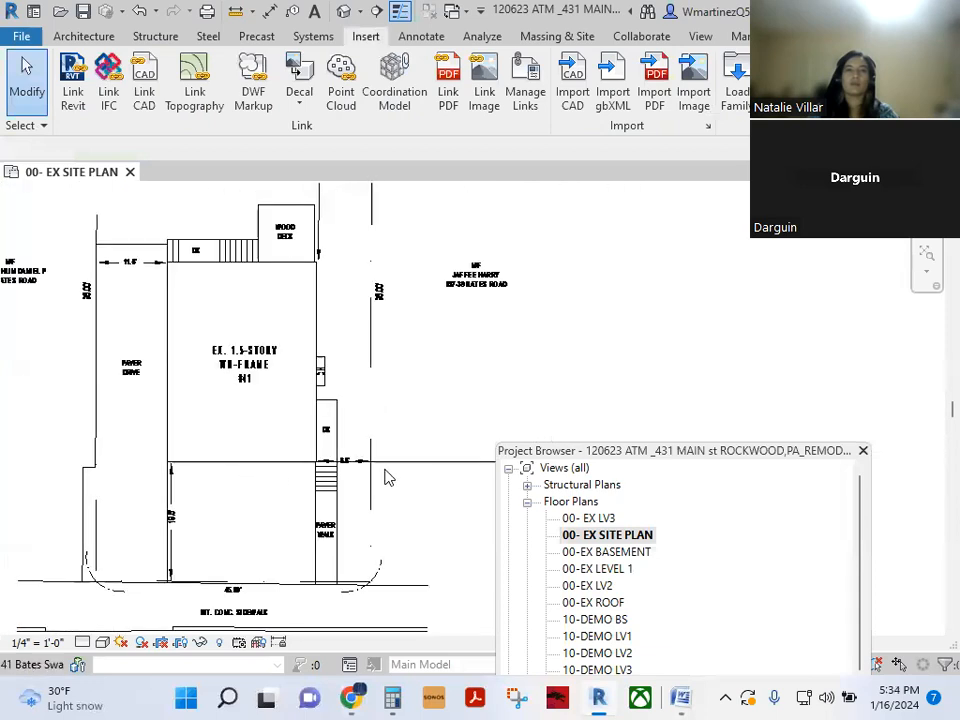
pyautogui.click(467, 462)
pyautogui.press('Escape')
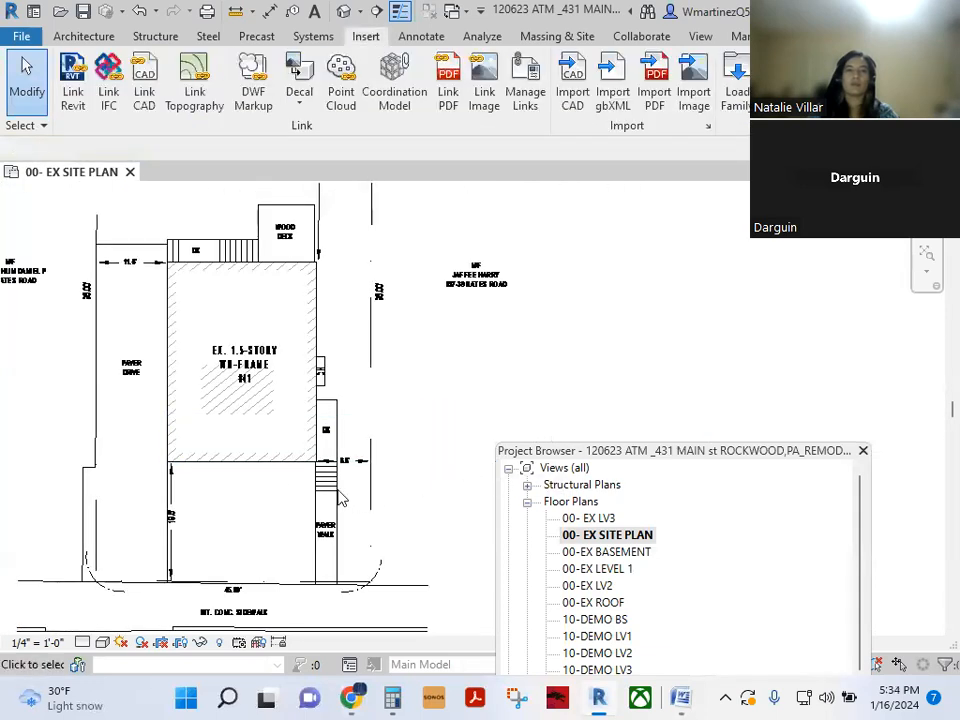
pyautogui.scroll(-2, 216, 452)
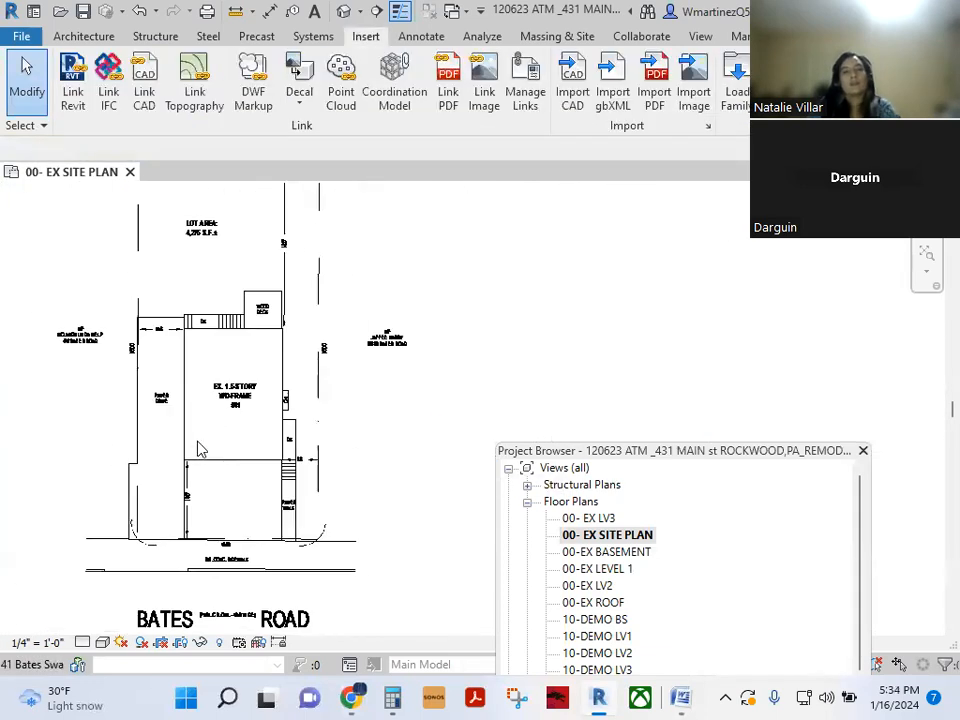
pyautogui.moveTo(207, 454); pyautogui.dragTo(356, 473, button='middle')
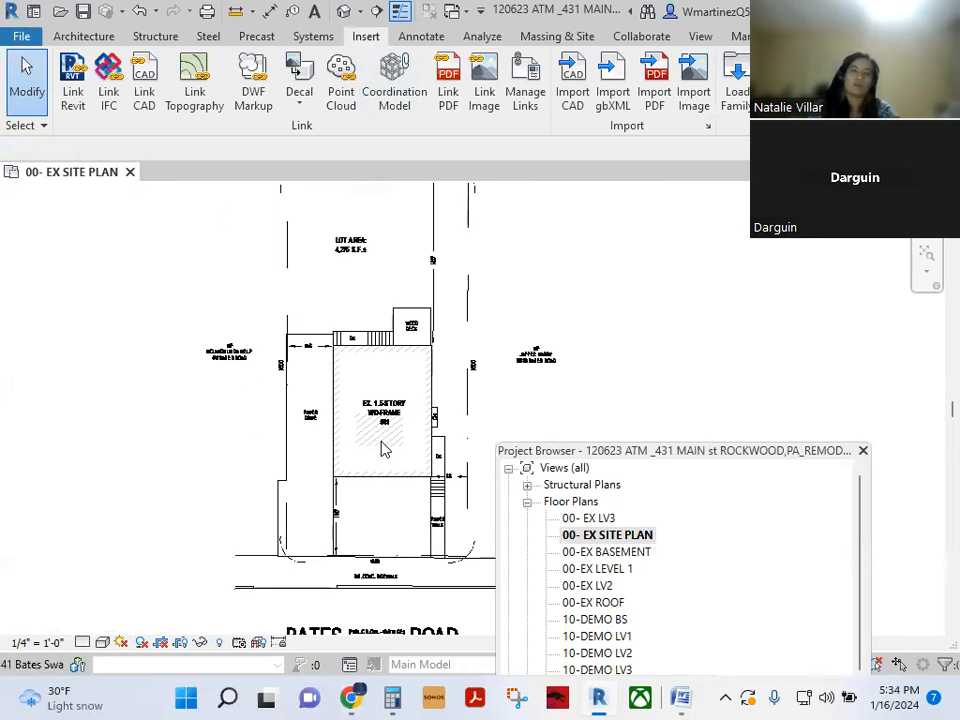
pyautogui.scroll(3, 391, 468)
pyautogui.click(390, 467)
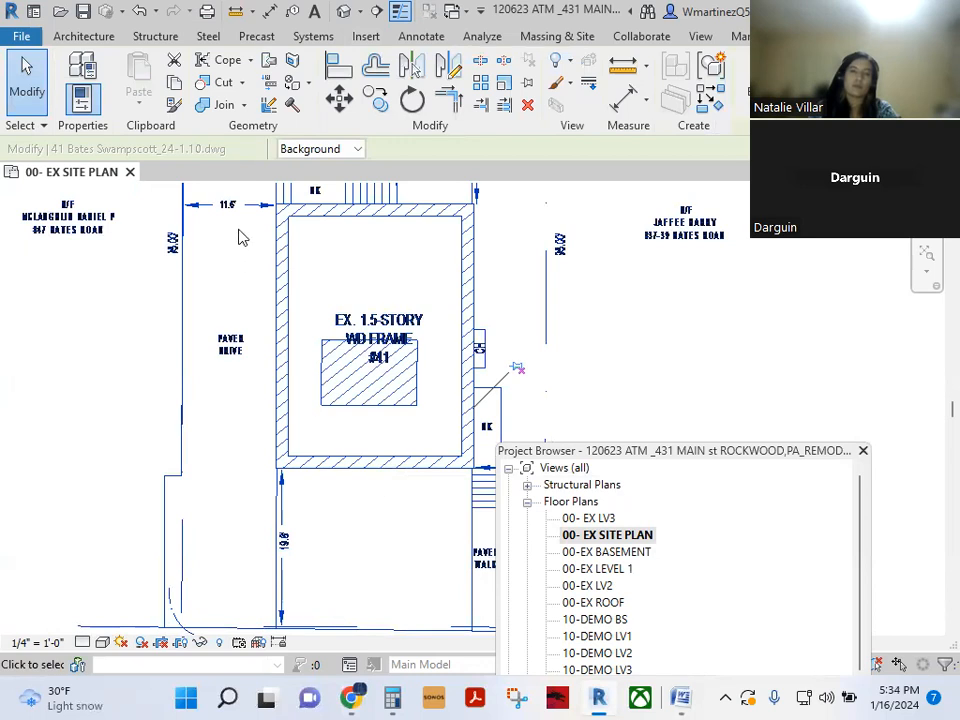
pyautogui.moveTo(244, 236); pyautogui.dragTo(293, 525, button='middle')
pyautogui.scroll(4, 330, 521)
pyautogui.moveTo(197, 535); pyautogui.dragTo(229, 362, button='middle')
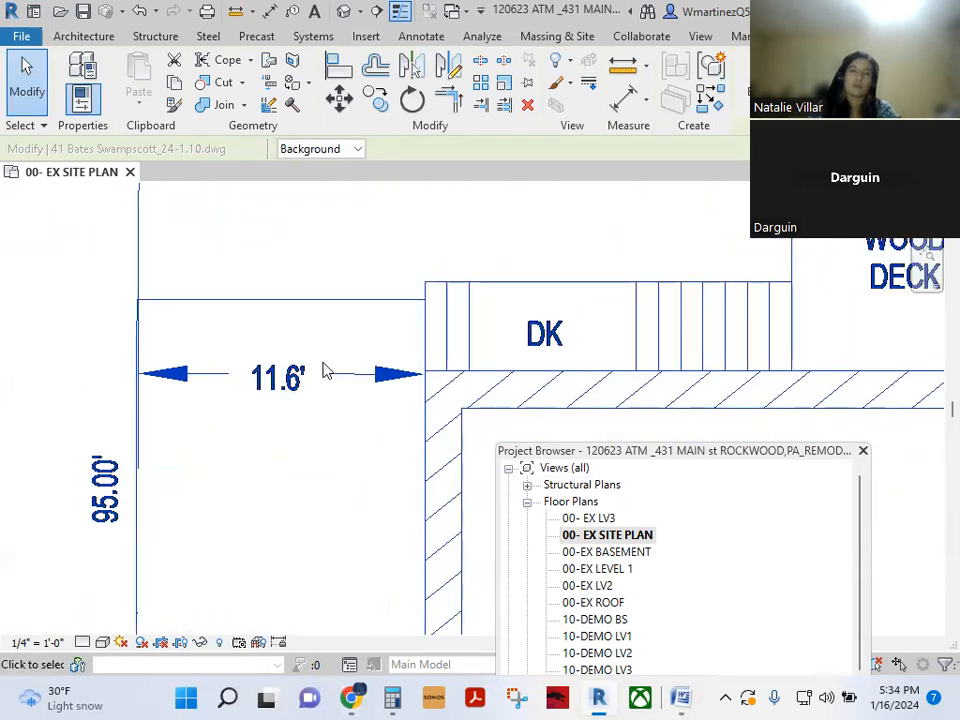
pyautogui.scroll(-5, 41, 396)
pyautogui.moveTo(429, 600); pyautogui.dragTo(341, 397, button='middle')
pyautogui.moveTo(317, 494); pyautogui.dragTo(329, 429, button='middle')
pyautogui.press('Escape')
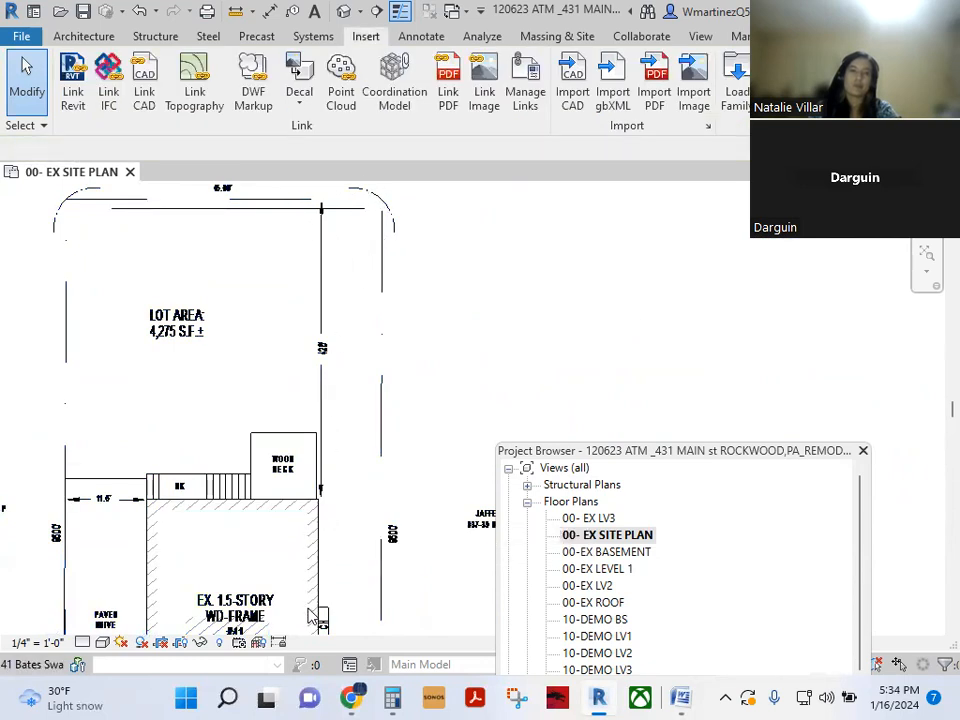
pyautogui.moveTo(308, 615); pyautogui.dragTo(318, 366, button='middle')
pyautogui.moveTo(305, 583); pyautogui.dragTo(313, 475, button='middle')
pyautogui.scroll(2, 398, 364)
pyautogui.scroll(4, 392, 372)
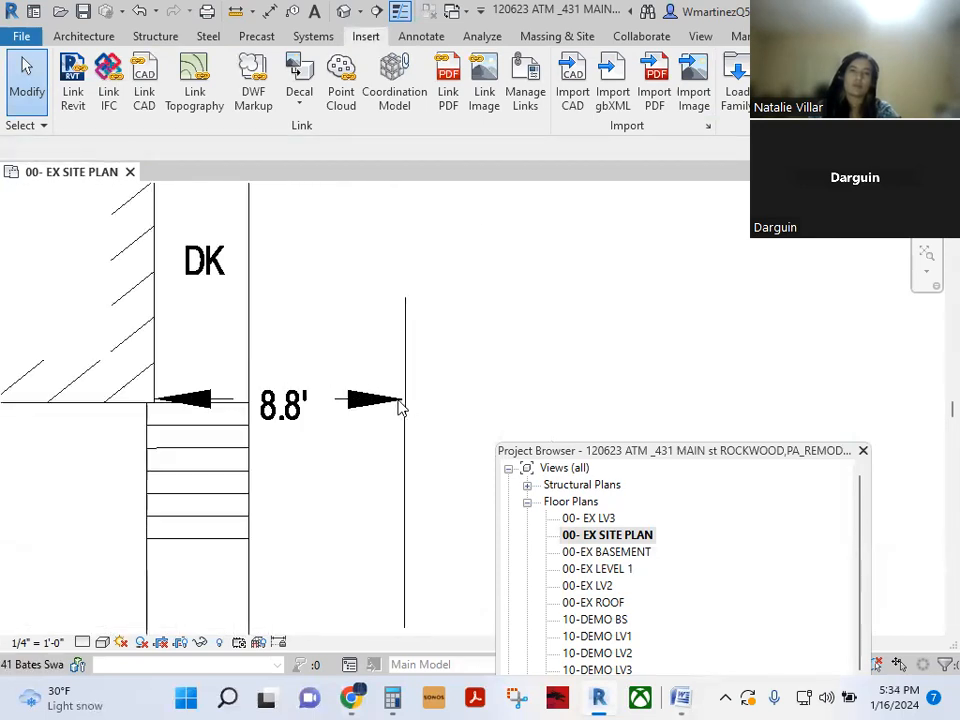
pyautogui.scroll(-5, 484, 467)
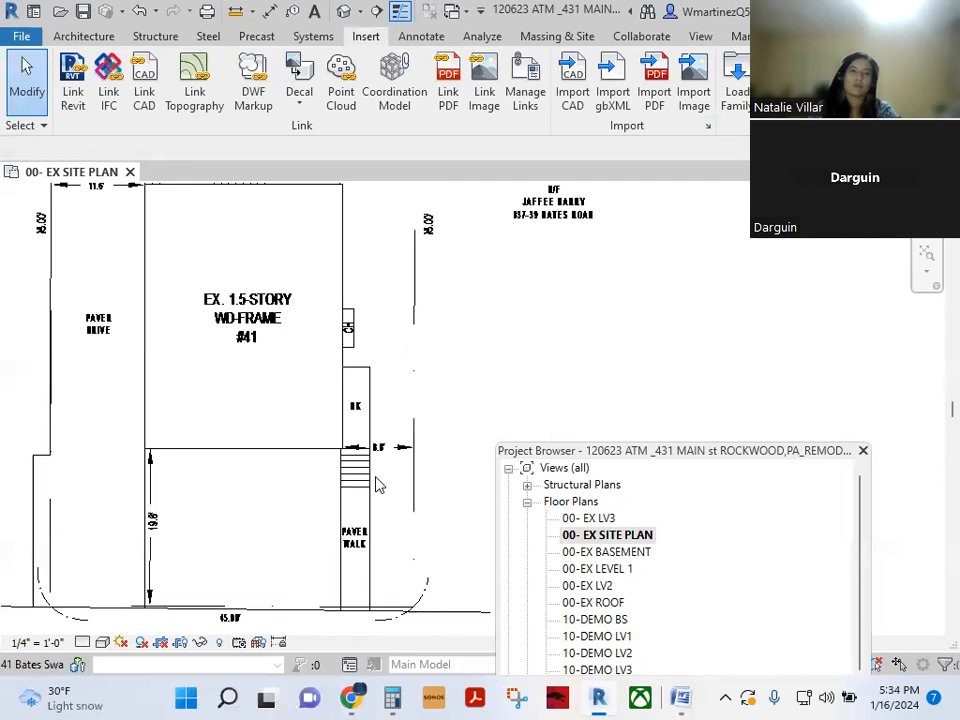
pyautogui.scroll(3, 264, 551)
pyautogui.scroll(-3, 264, 561)
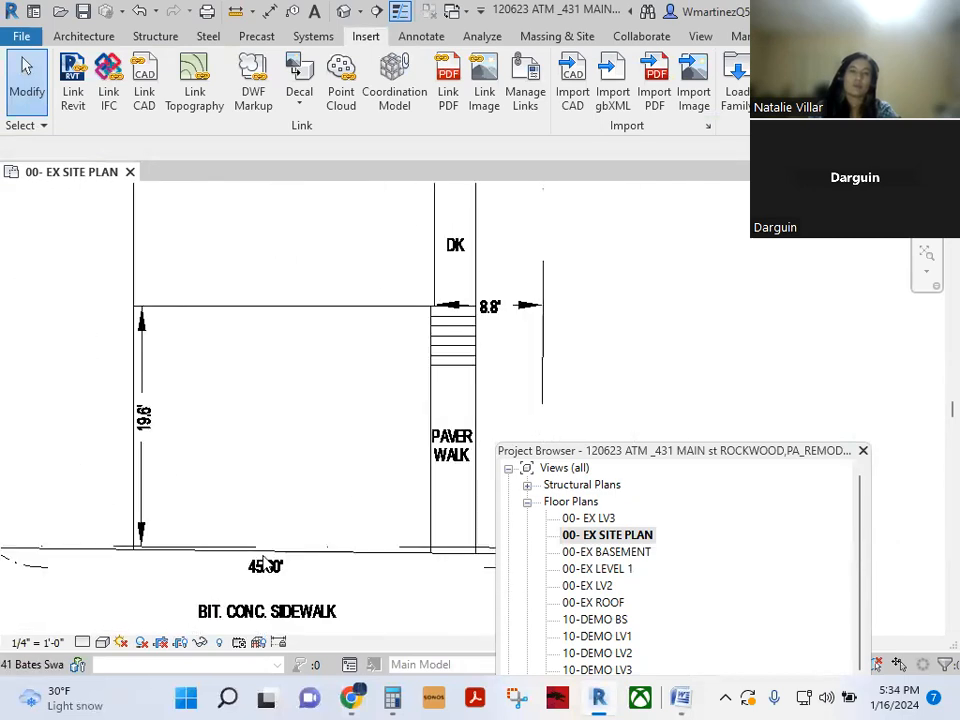
pyautogui.scroll(-1, 264, 560)
pyautogui.moveTo(198, 361); pyautogui.dragTo(245, 518, button='middle')
pyautogui.scroll(5, 230, 396)
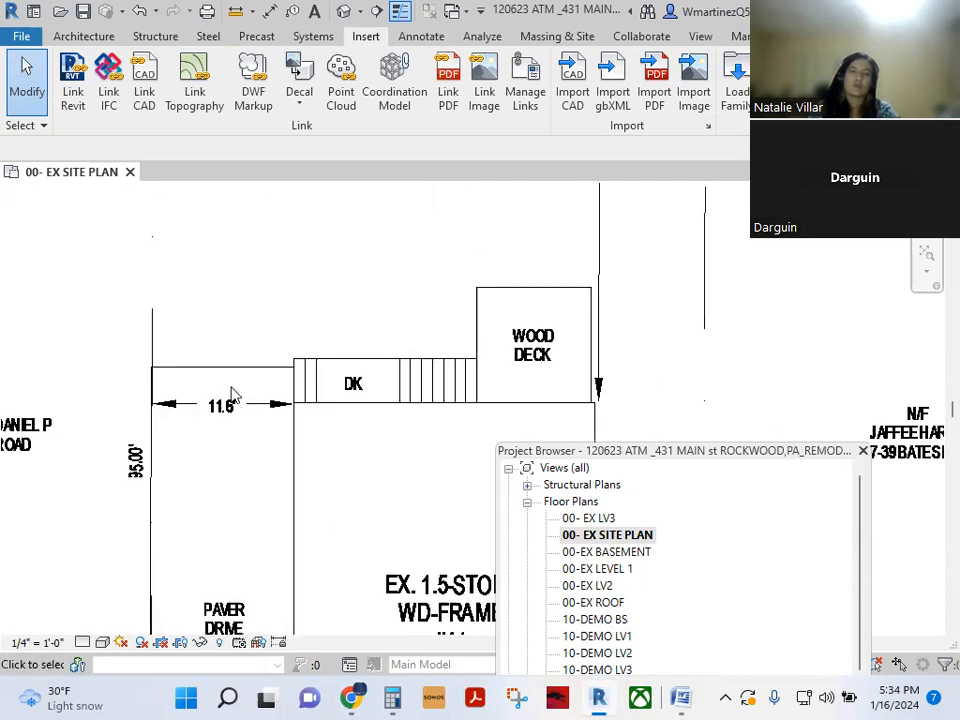
pyautogui.scroll(2, 224, 416)
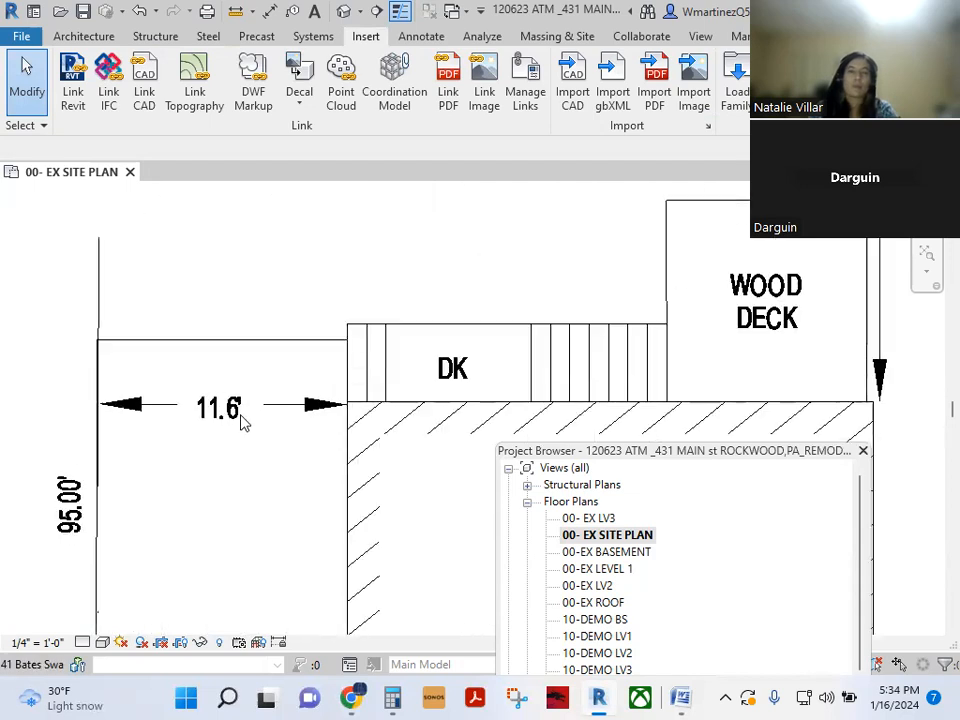
pyautogui.scroll(-2, 242, 422)
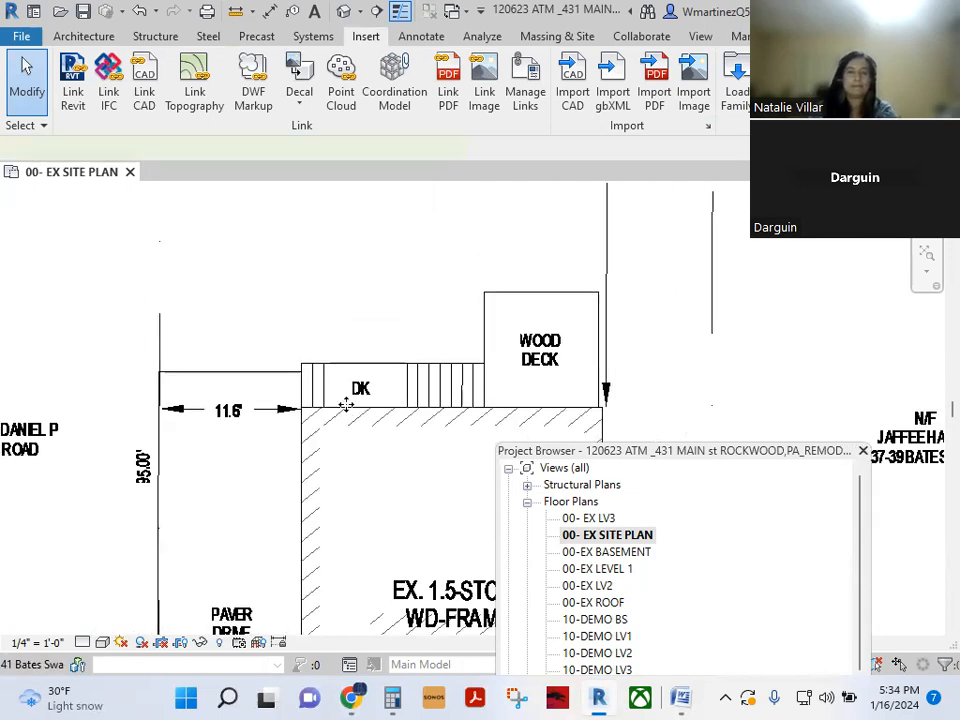
pyautogui.click(347, 408)
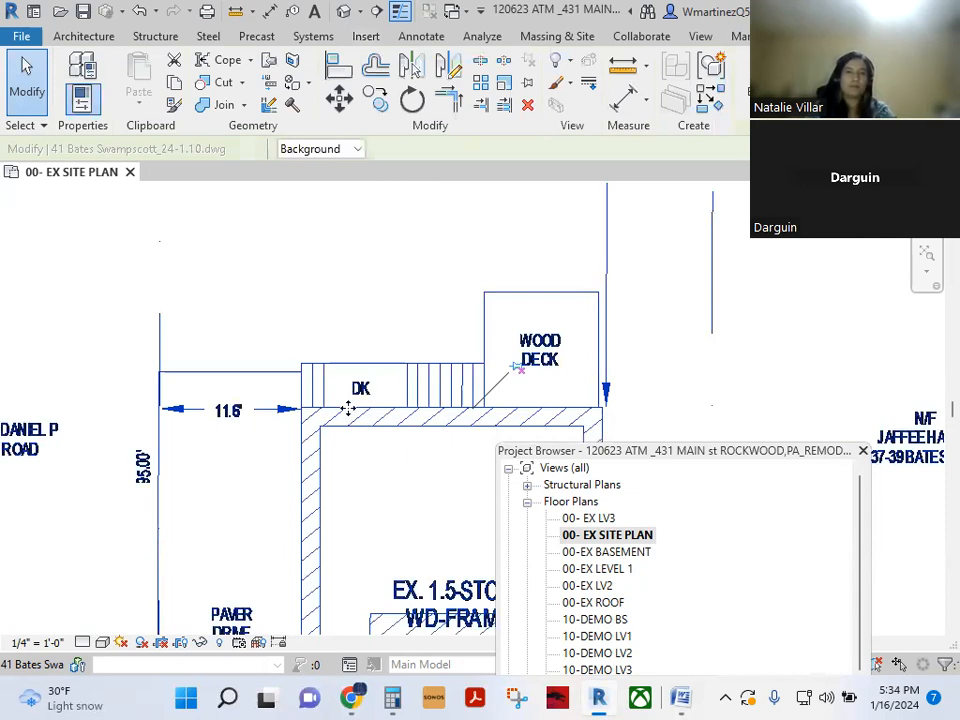
# - Scale the survey DWG between the dimension's two ends to a length of 11.5'
pyautogui.click(504, 88)
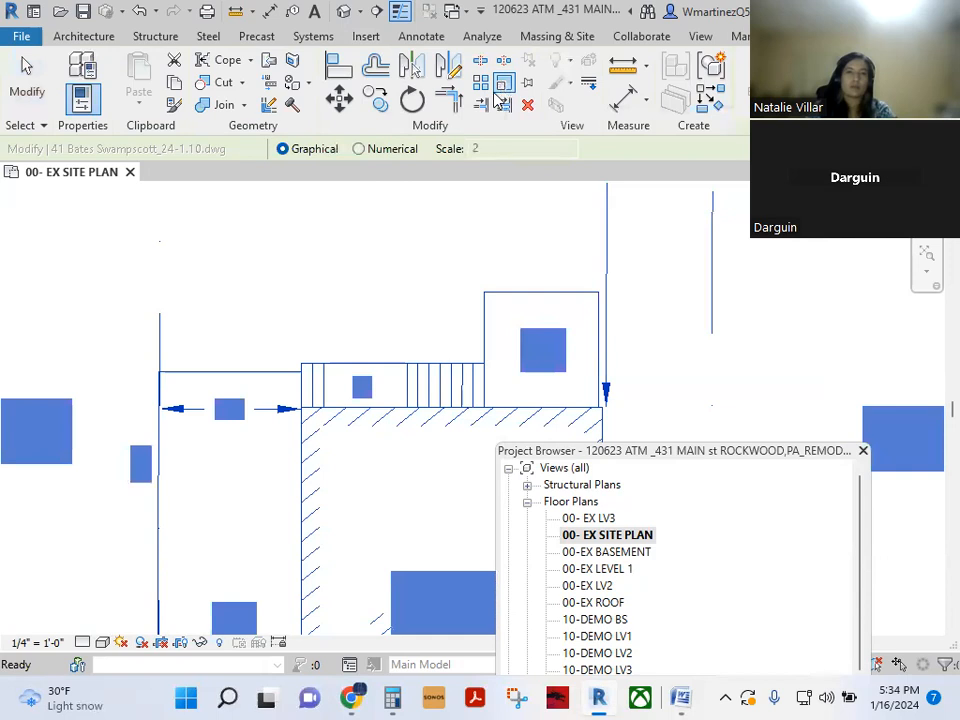
pyautogui.scroll(2, 167, 408)
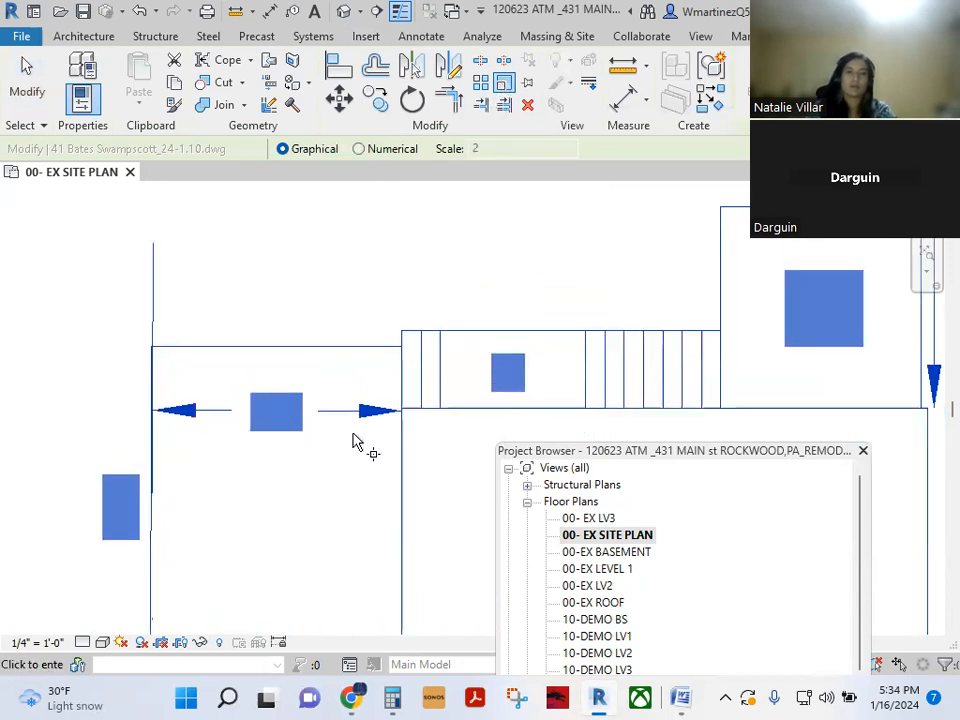
pyautogui.click(402, 410)
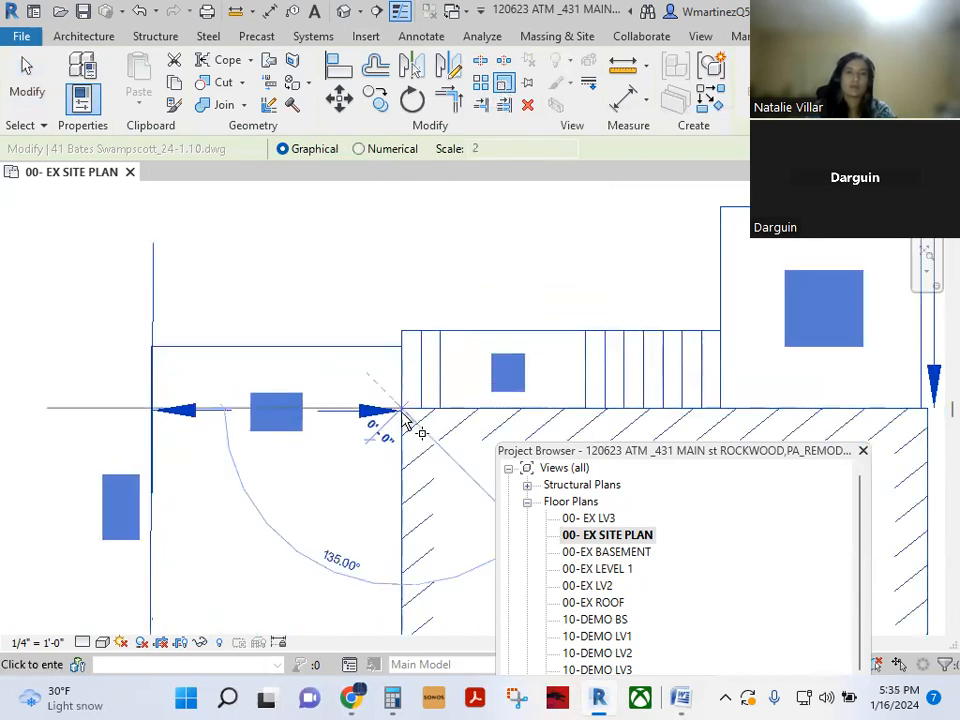
pyautogui.click(151, 410)
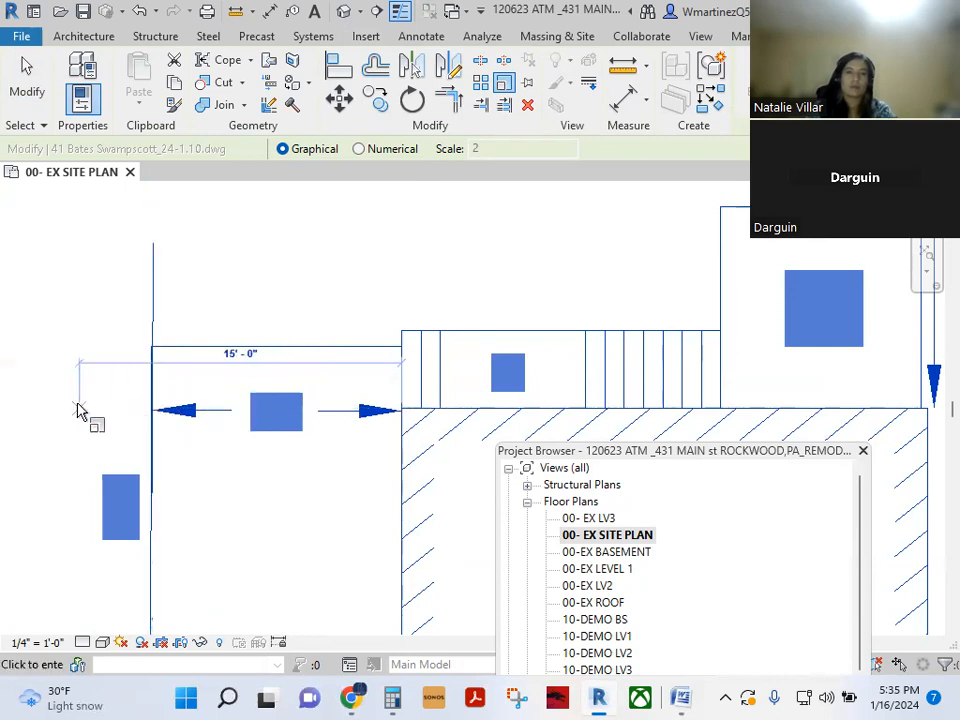
pyautogui.write('11.5')
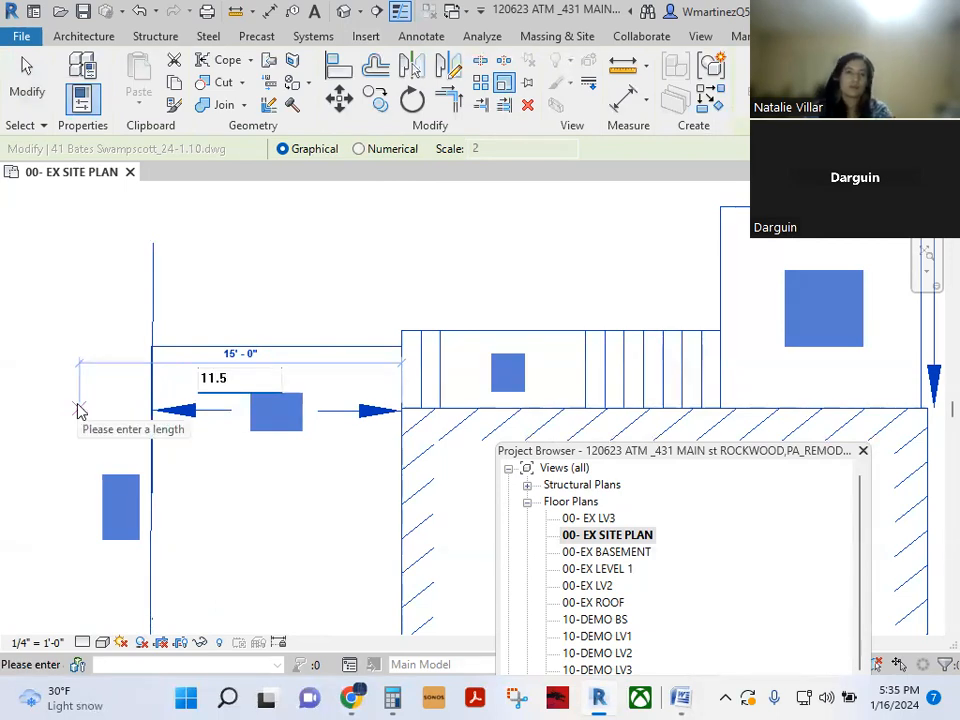
pyautogui.press('Return')
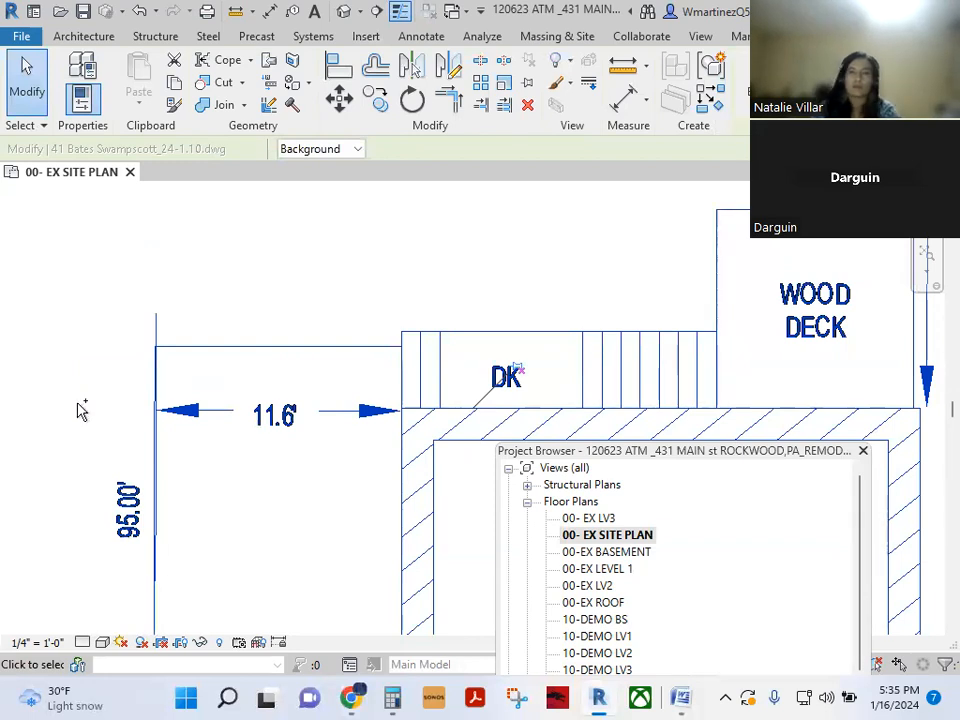
# - Rescale the survey again with RE across the 11.6' dimension's ends to 11.6 feet
pyautogui.press('Escape')
pyautogui.click(414, 407)
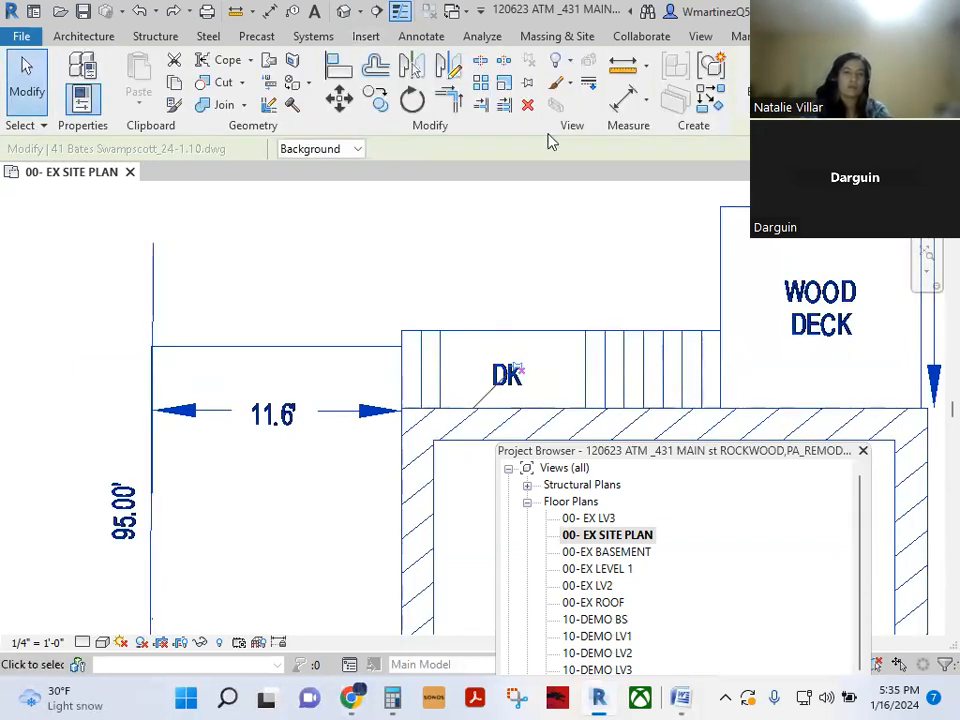
pyautogui.press('r')
pyautogui.press('e')
pyautogui.click(402, 409)
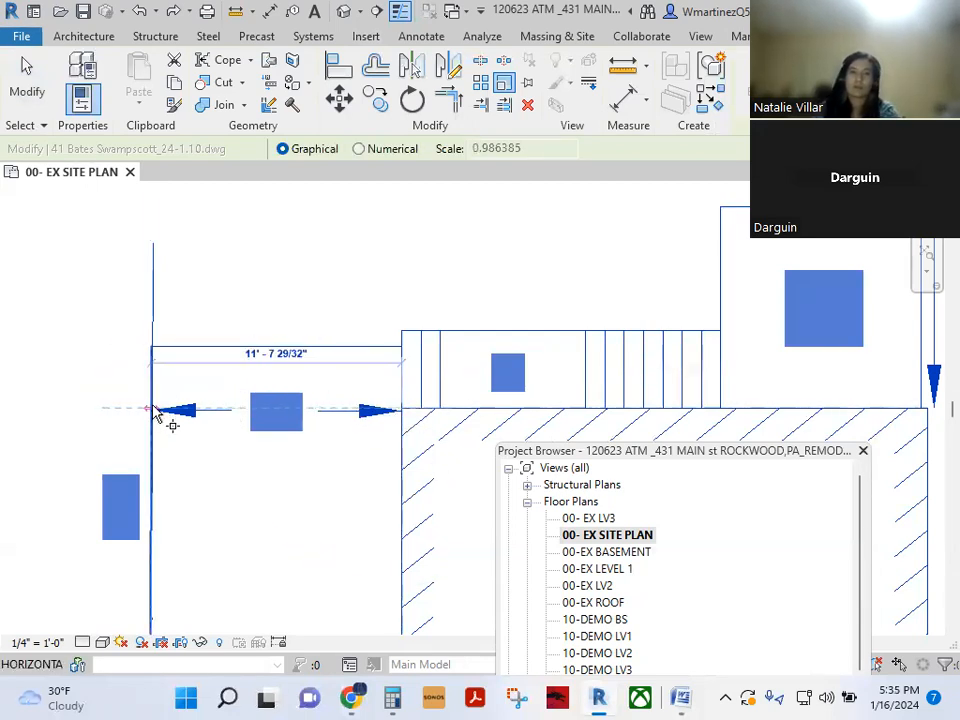
pyautogui.click(152, 408)
pyautogui.write("11.6'")
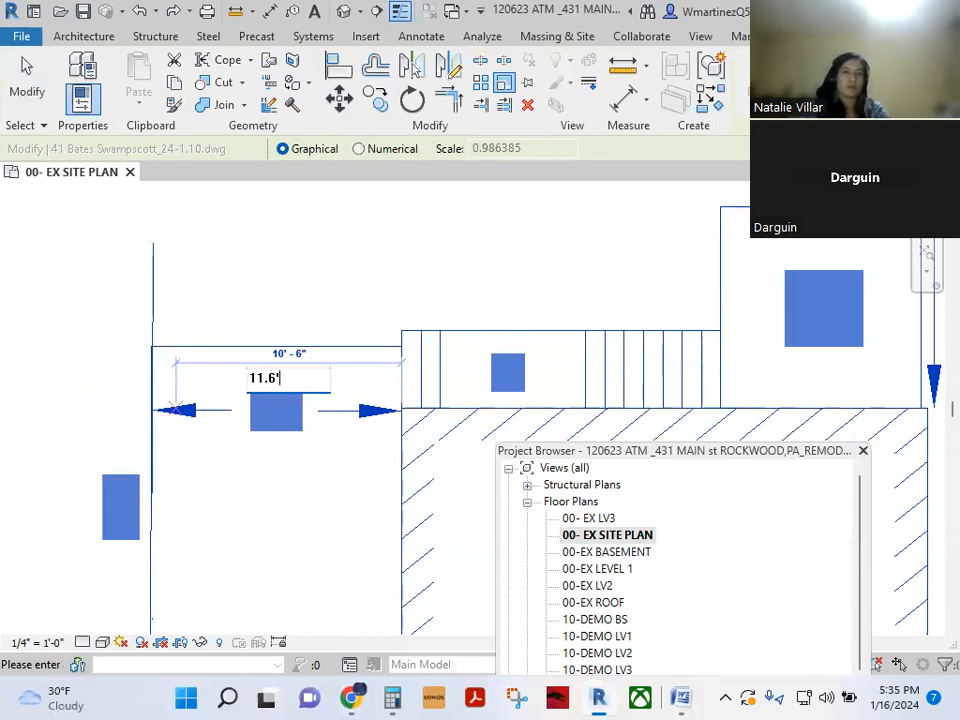
pyautogui.press('Return')
pyautogui.press('Escape')
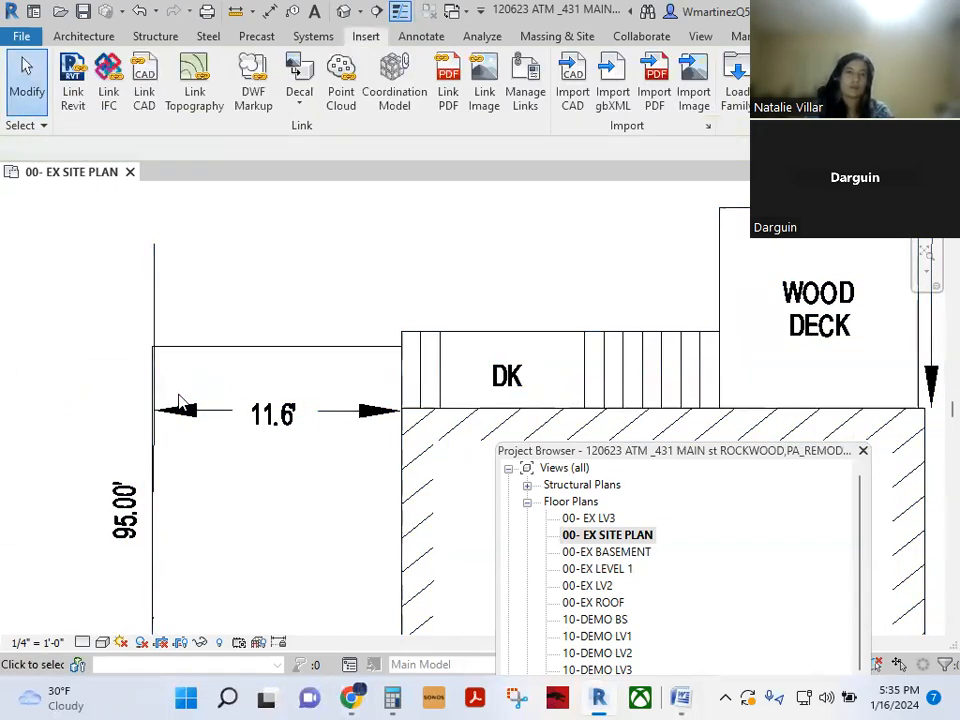
pyautogui.scroll(-2, 180, 401)
# - Place a check dimension across the 11.6' span between the wall and the left line
pyautogui.press('i')
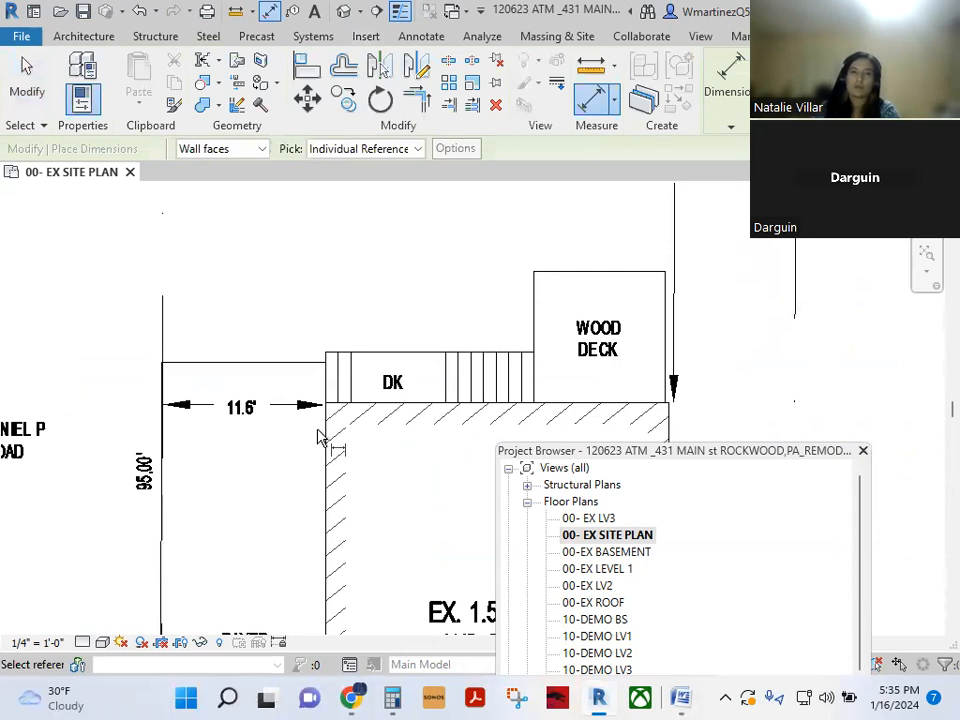
pyautogui.click(320, 436)
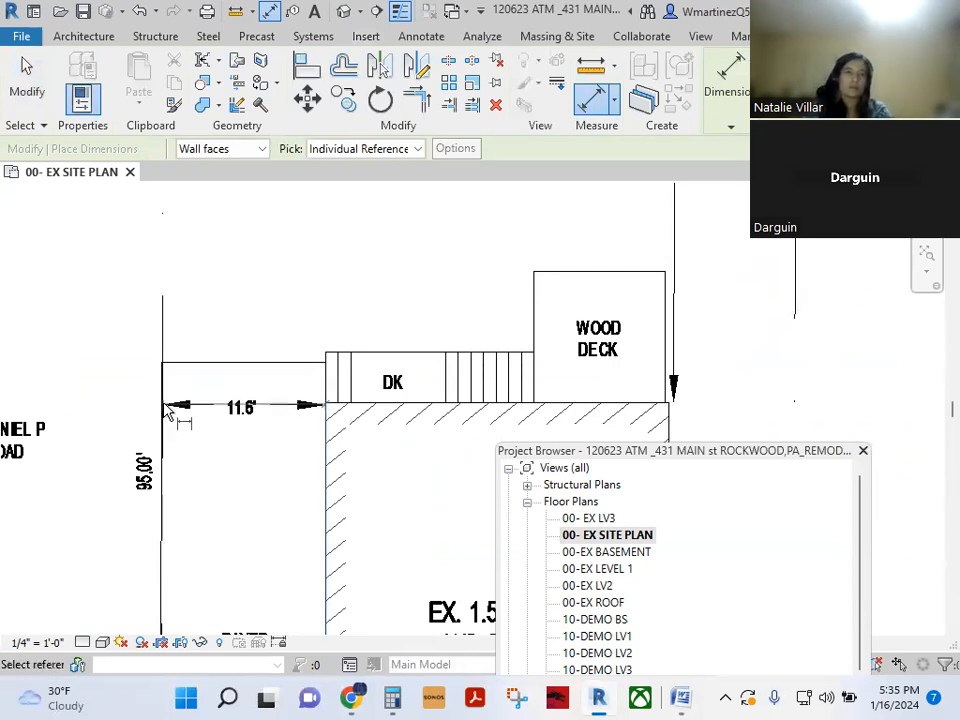
pyautogui.click(168, 410)
pyautogui.scroll(3, 318, 390)
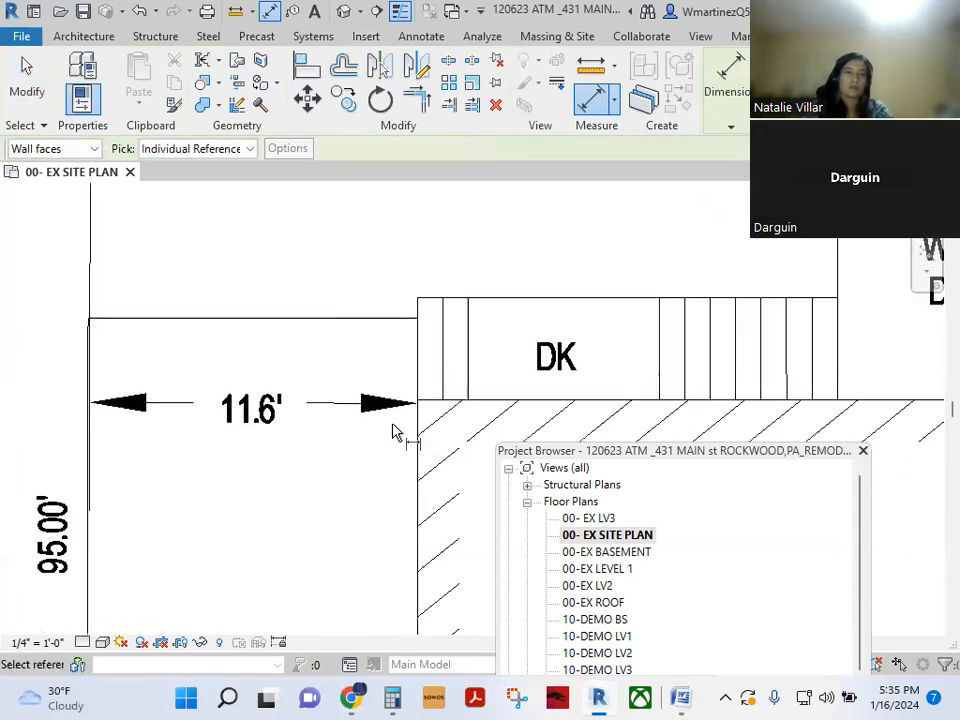
pyautogui.scroll(3, 88, 412)
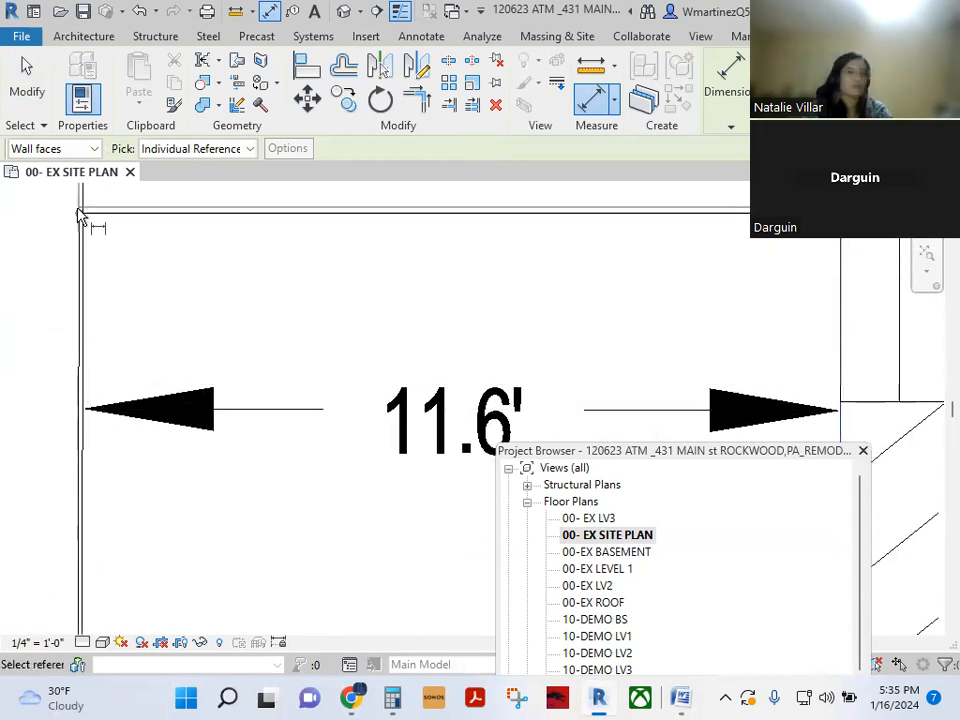
pyautogui.scroll(-2, 180, 385)
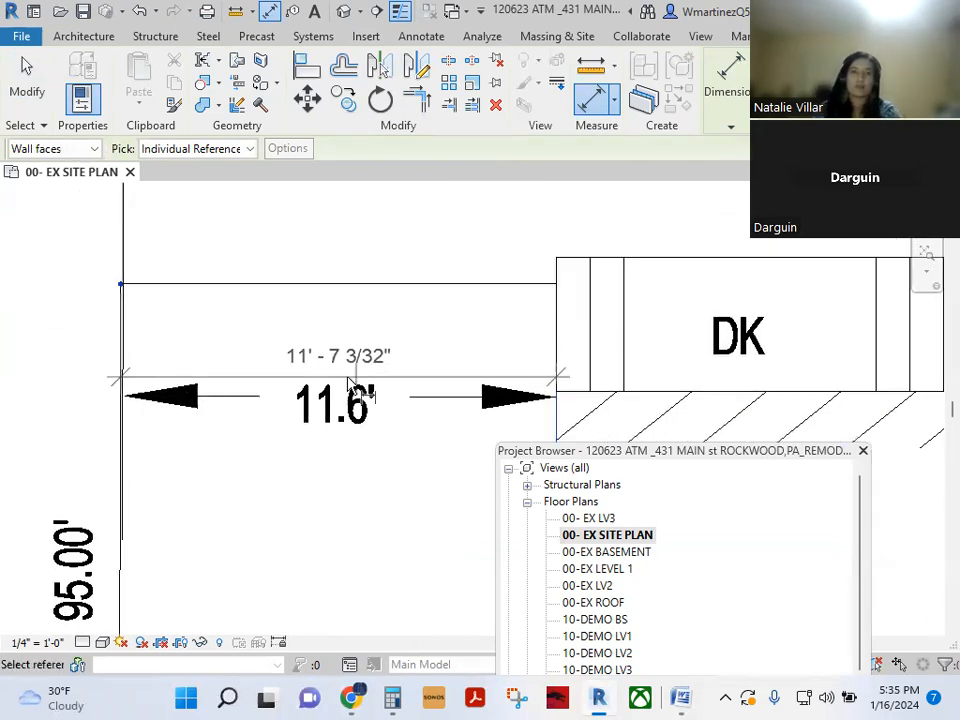
pyautogui.scroll(3, 103, 375)
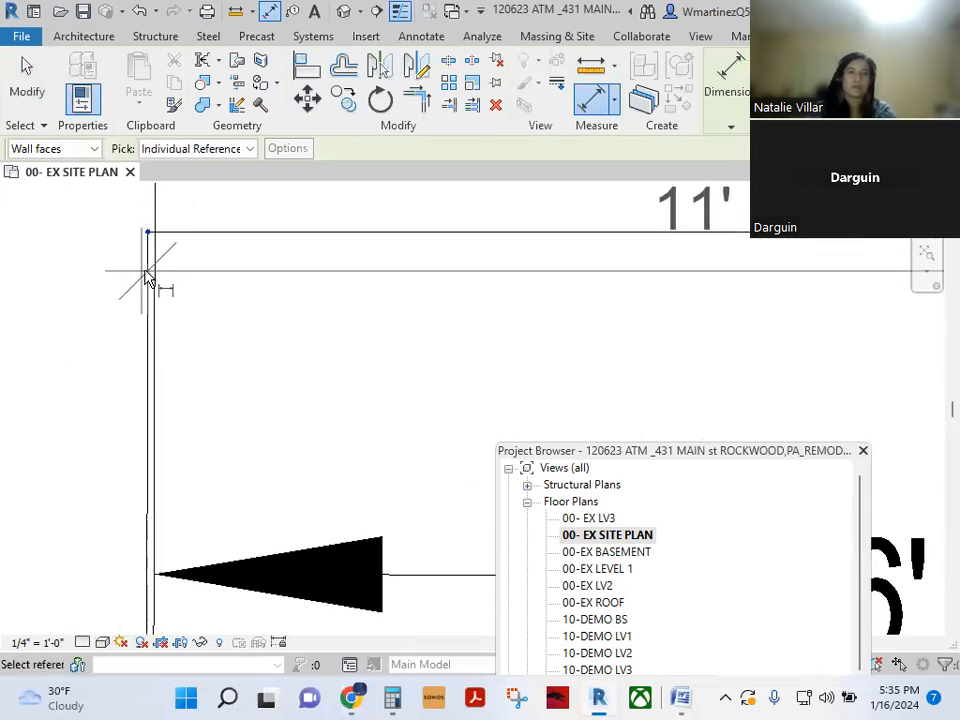
pyautogui.scroll(-3, 152, 282)
pyautogui.scroll(-1, 152, 282)
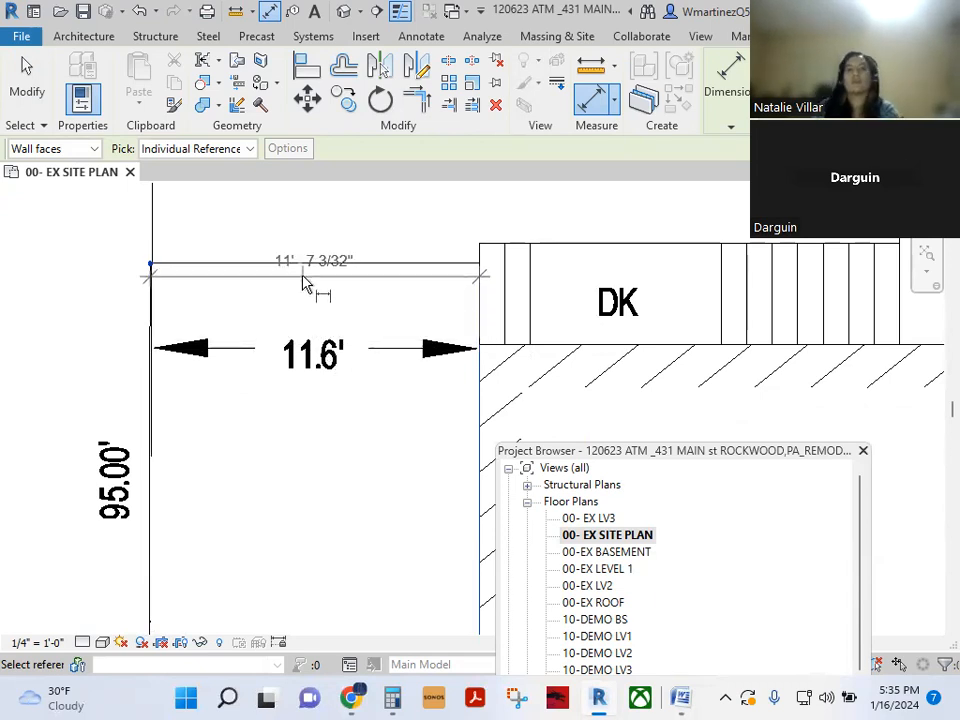
pyautogui.scroll(2, 308, 350)
pyautogui.scroll(1, 310, 350)
pyautogui.scroll(-4, 310, 345)
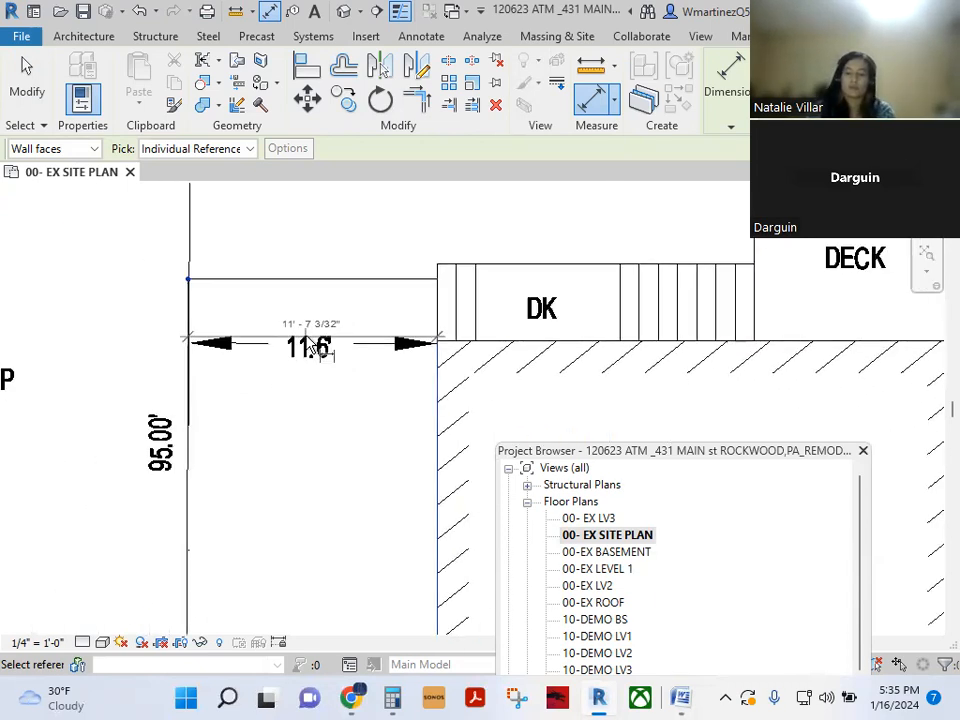
pyautogui.scroll(1, 308, 344)
pyautogui.scroll(-5, 250, 330)
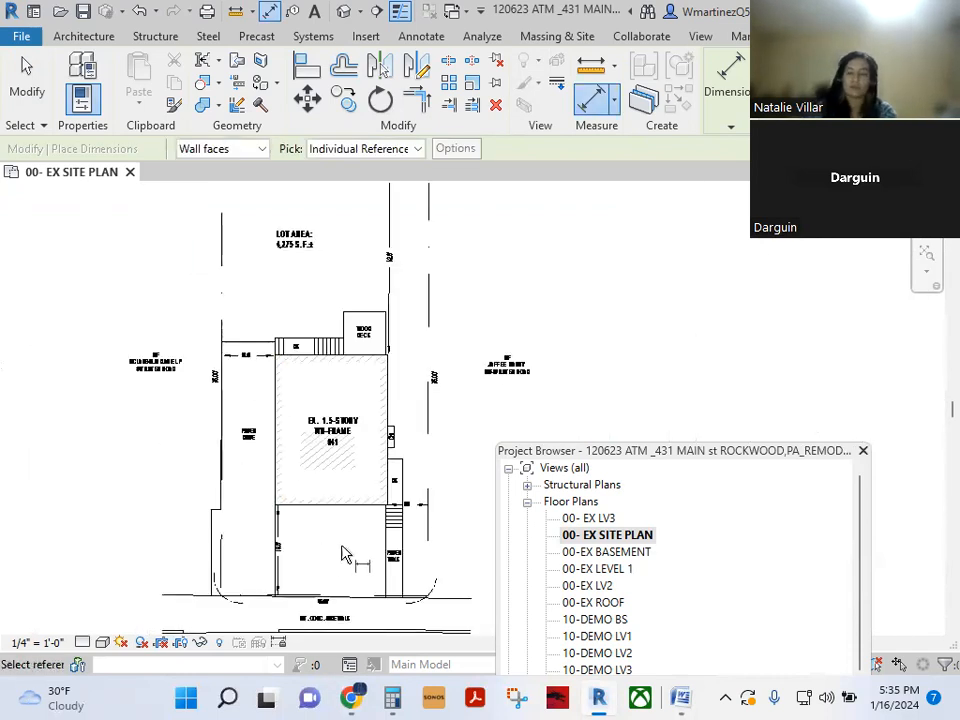
pyautogui.scroll(3, 272, 606)
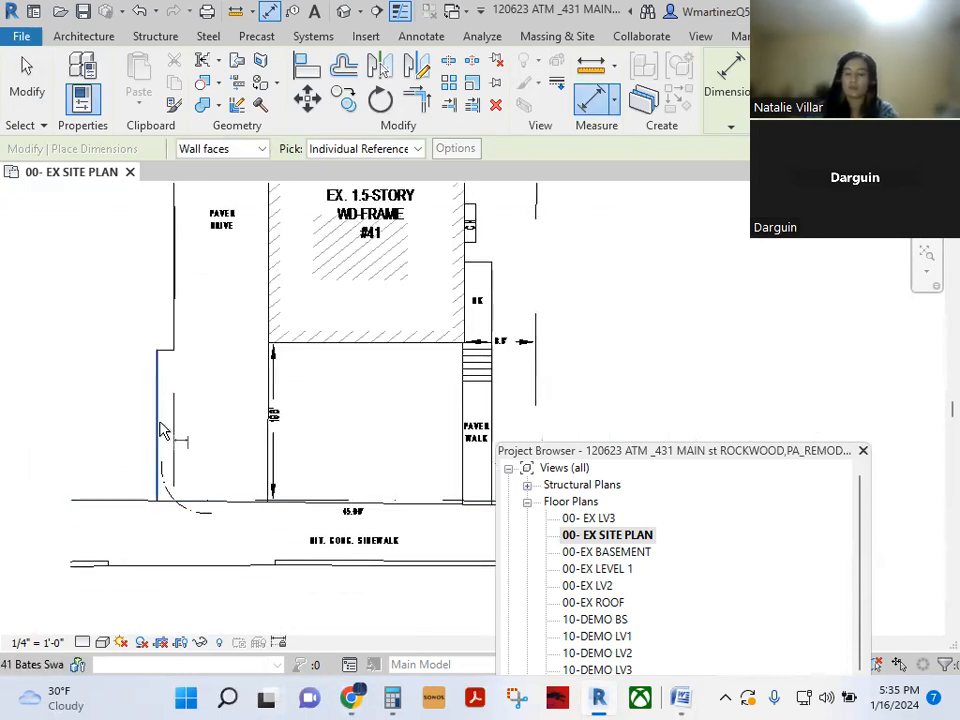
pyautogui.moveTo(471, 484); pyautogui.dragTo(306, 461, button='middle')
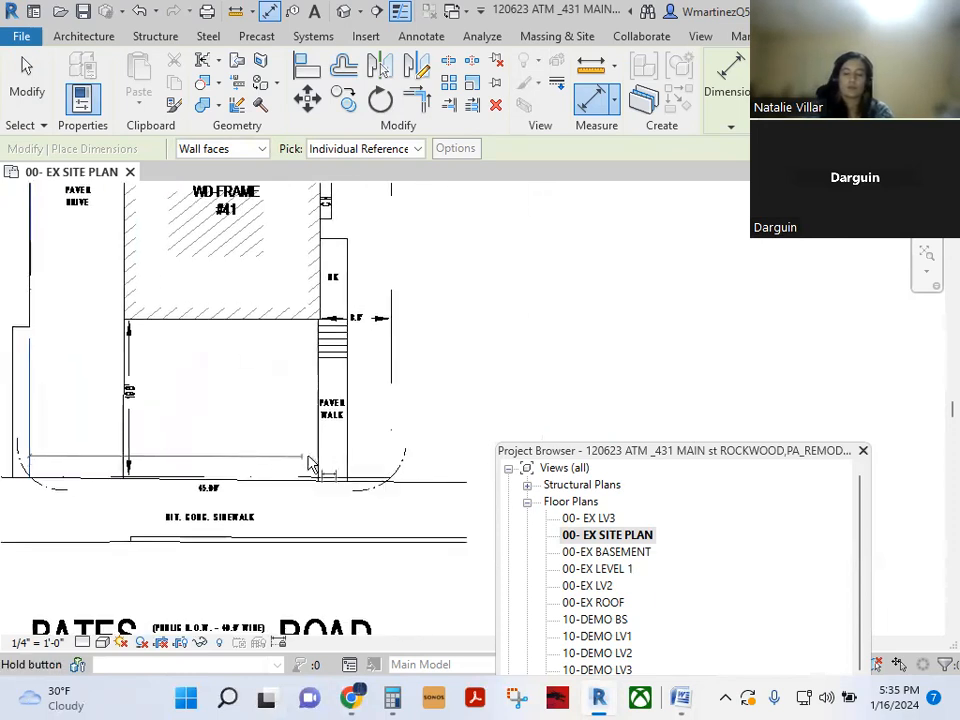
pyautogui.scroll(5, 180, 495)
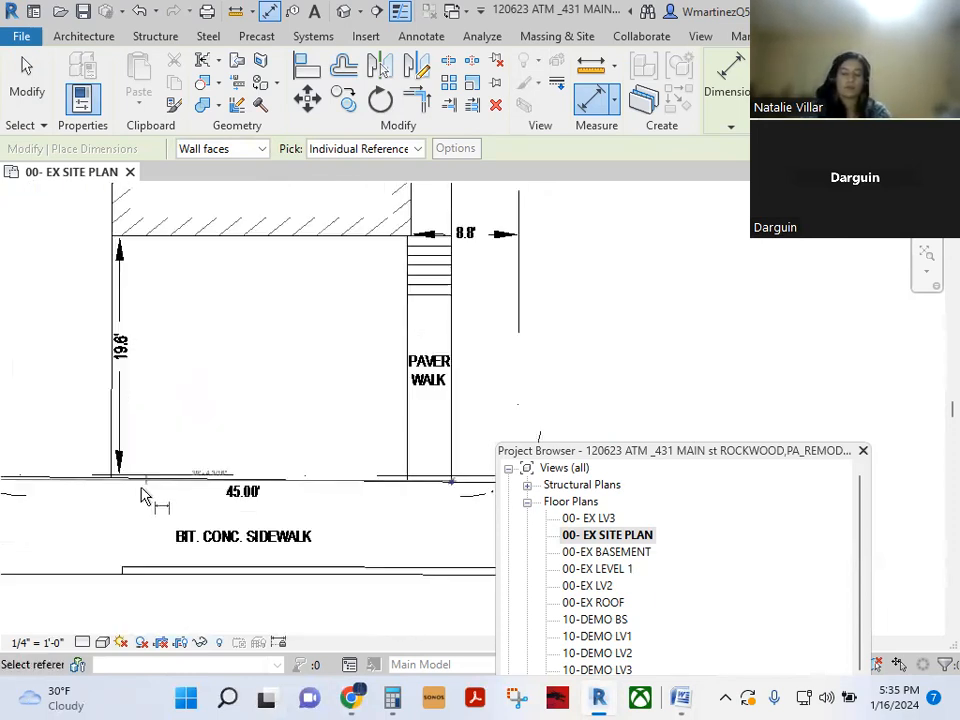
pyautogui.scroll(-5, 283, 547)
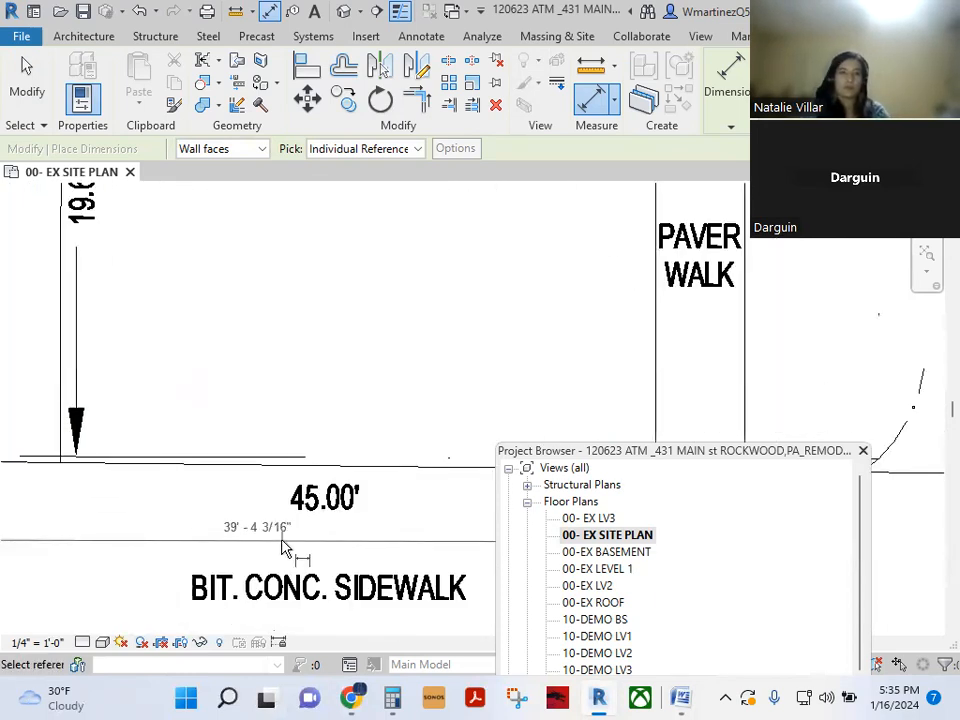
pyautogui.moveTo(264, 537); pyautogui.dragTo(198, 497, button='middle')
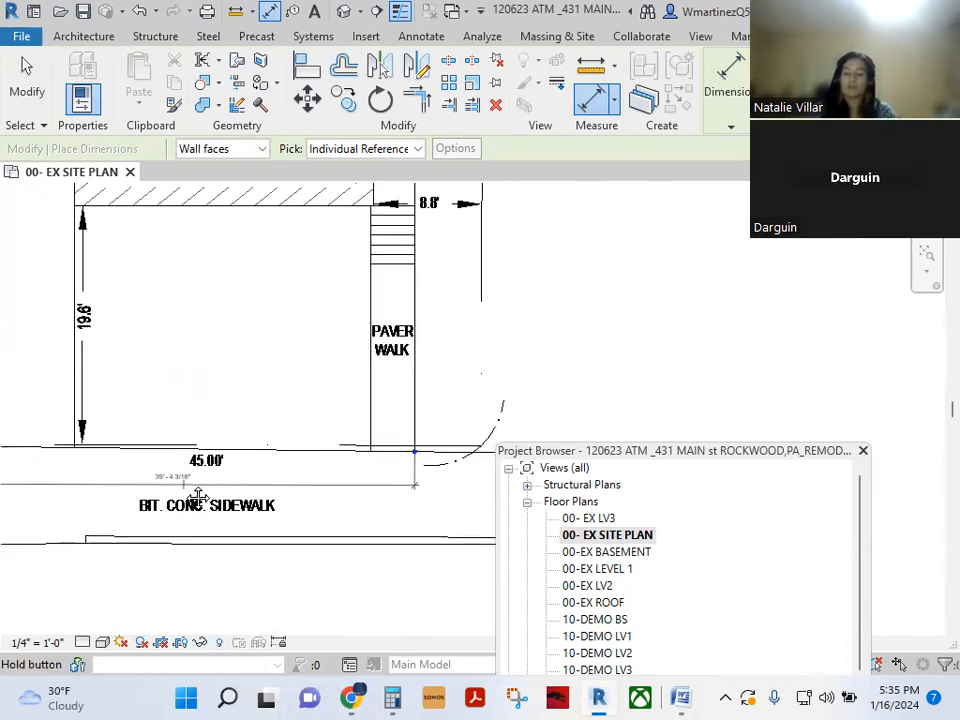
pyautogui.scroll(-2, 185, 490)
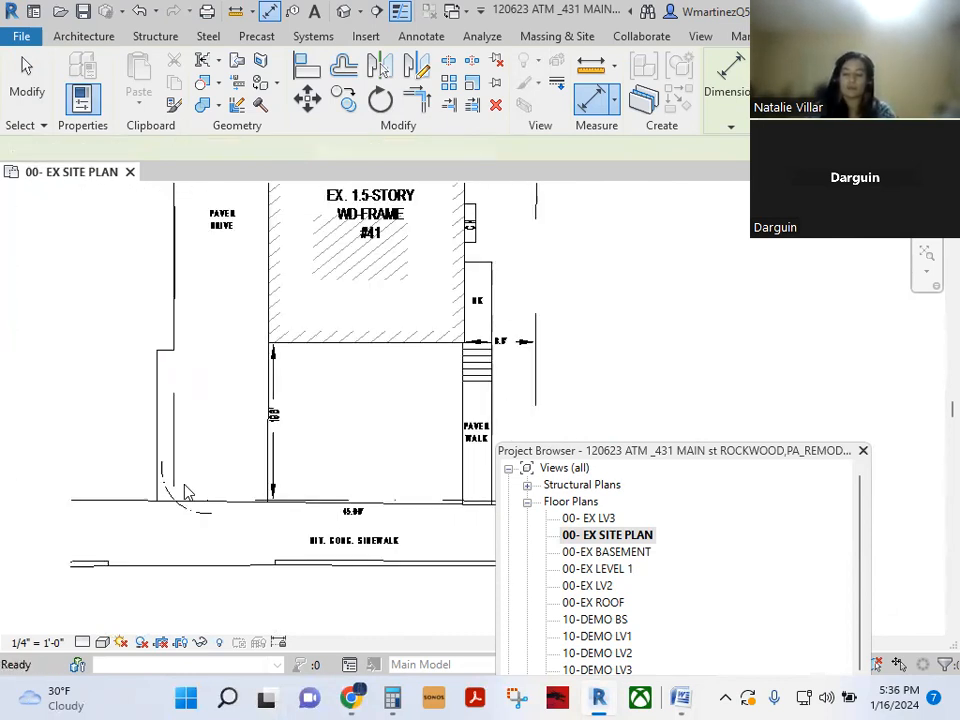
pyautogui.press('Escape')
# - Place an aligned dimension across the sidewalk frontage, which reads 44'-9 9/32"
pyautogui.moveTo(465, 525); pyautogui.dragTo(430, 507, button='middle')
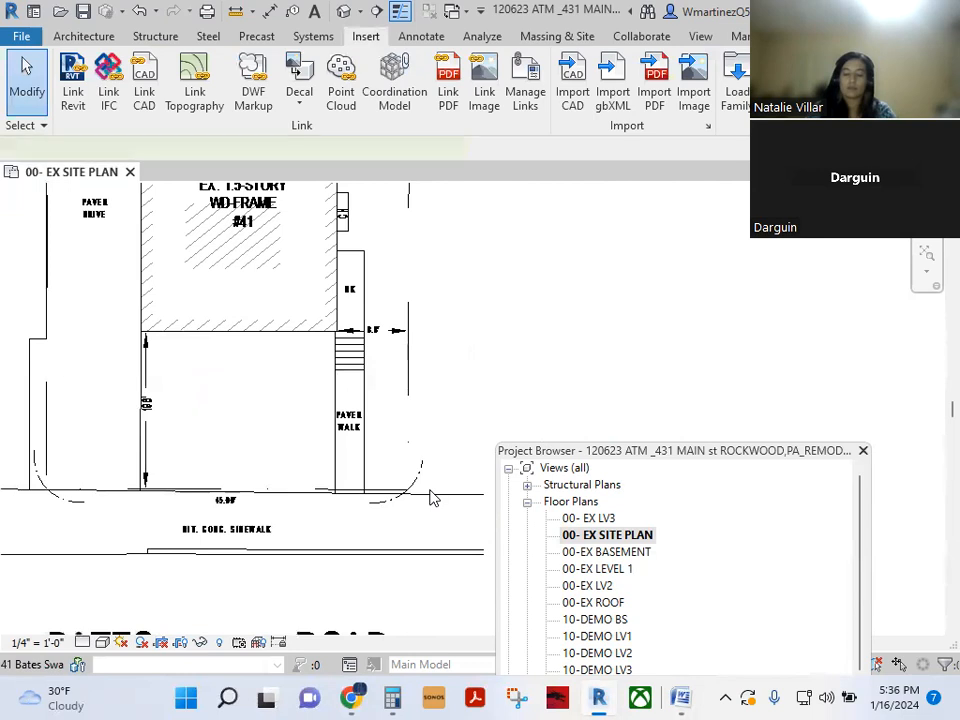
pyautogui.click(429, 494)
pyautogui.press('Escape')
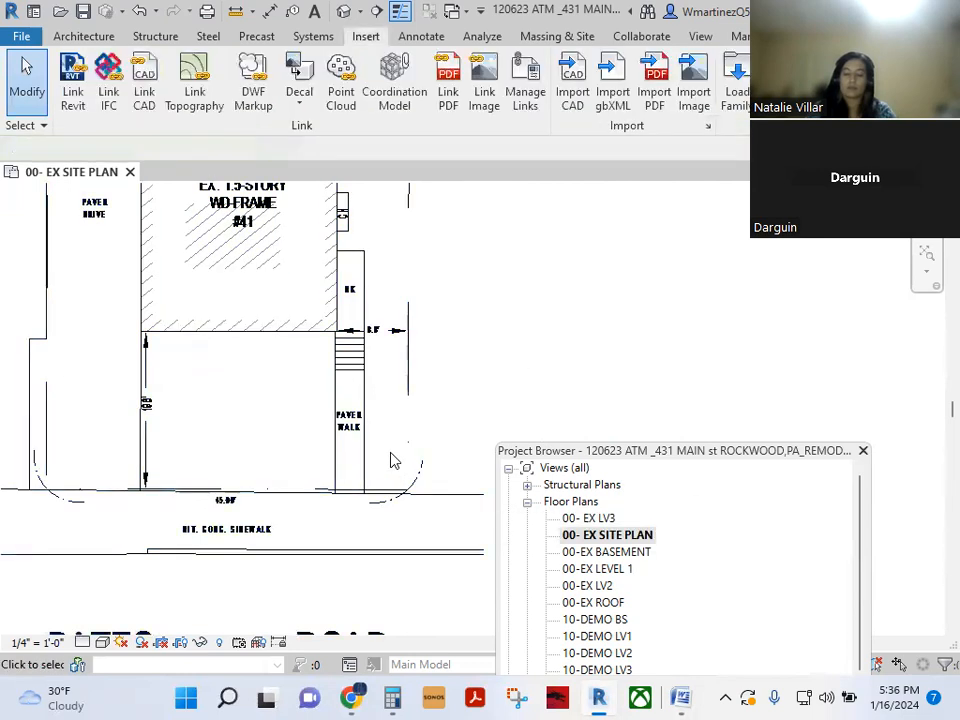
pyautogui.press('d')
pyautogui.press('i')
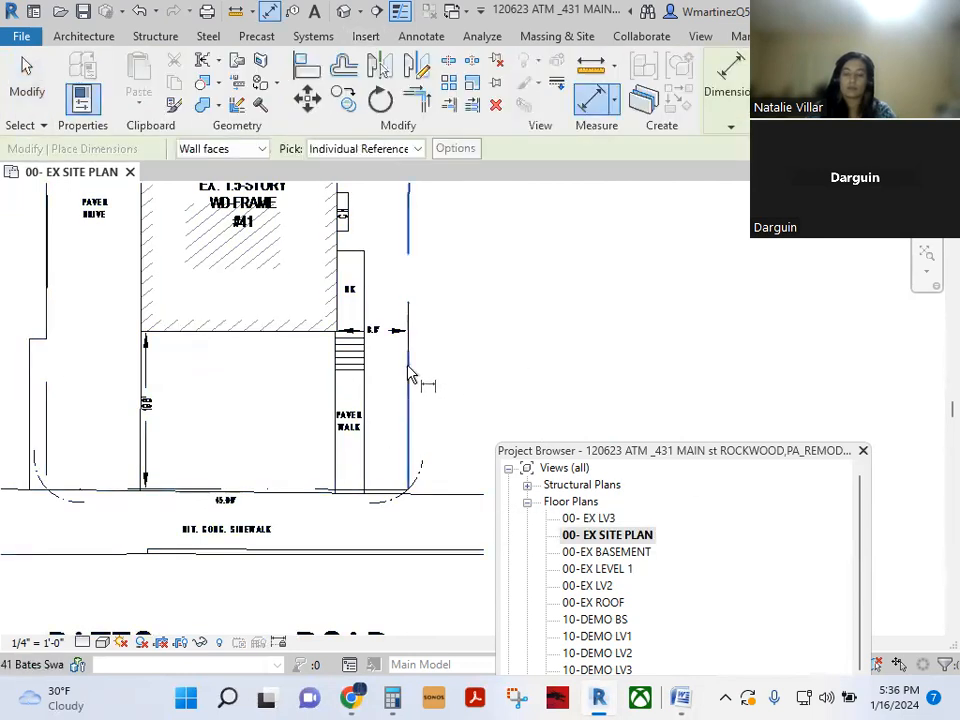
pyautogui.click(44, 437)
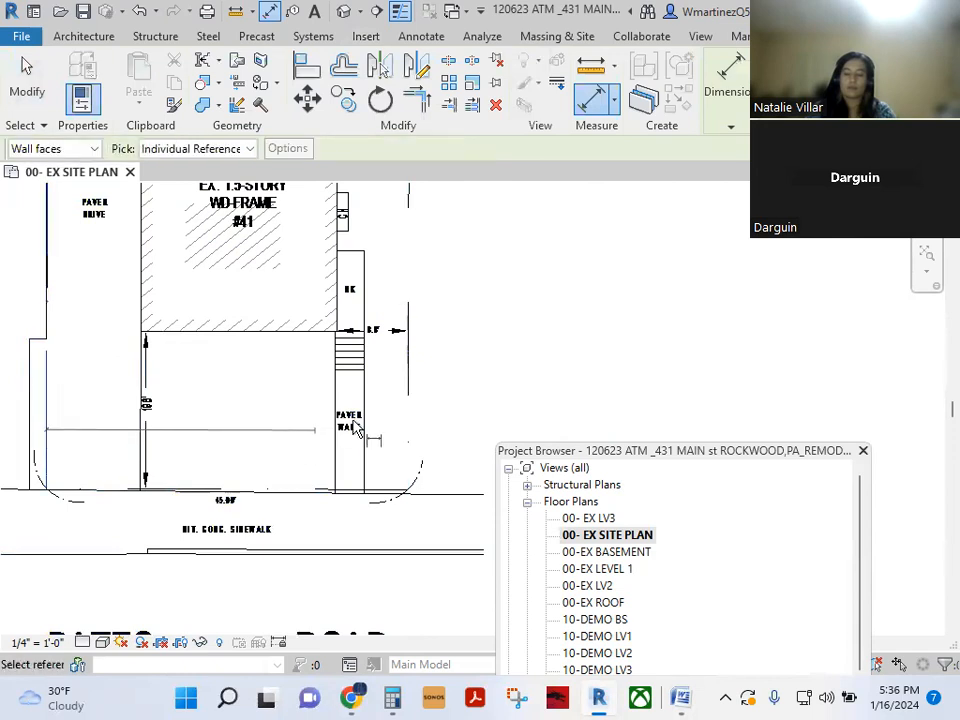
pyautogui.scroll(5, 249, 499)
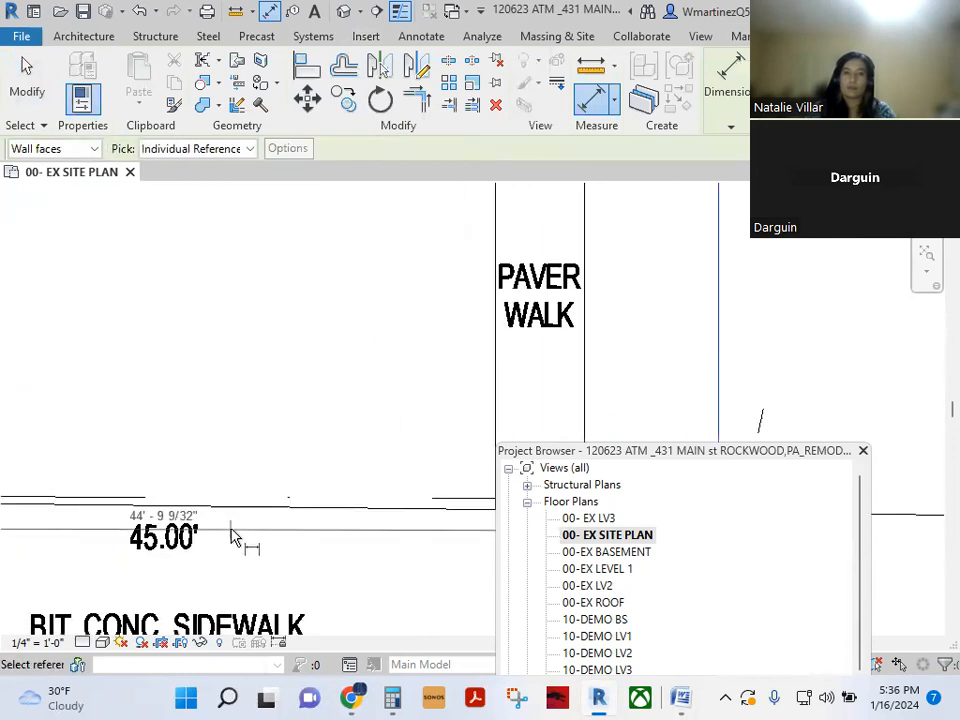
pyautogui.scroll(-2, 266, 454)
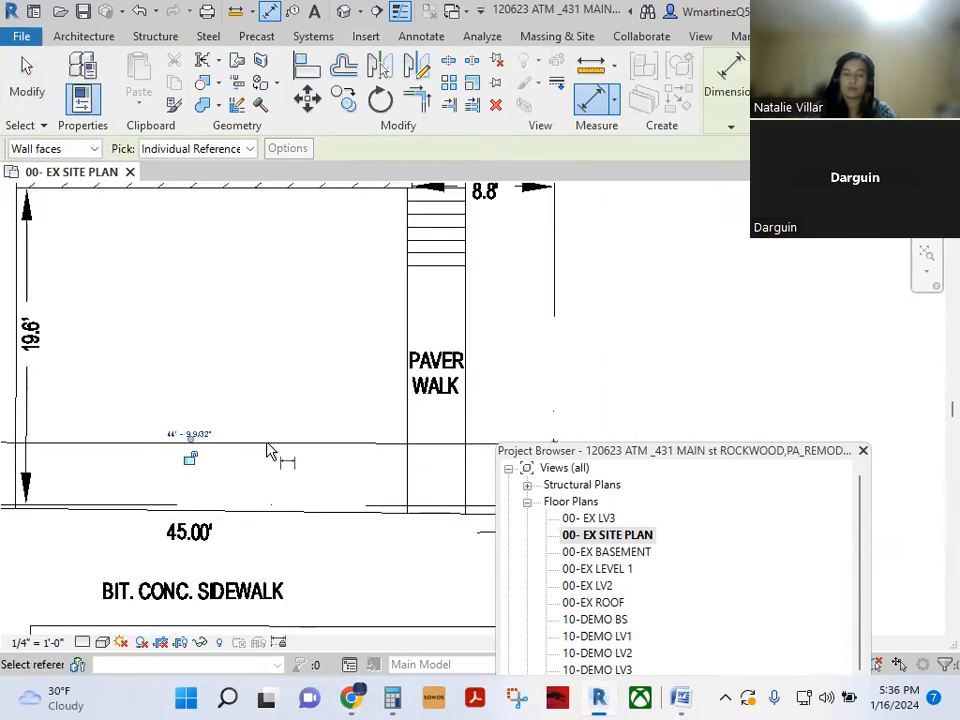
pyautogui.scroll(-3, 274, 454)
pyautogui.press('Escape')
pyautogui.press('Escape')
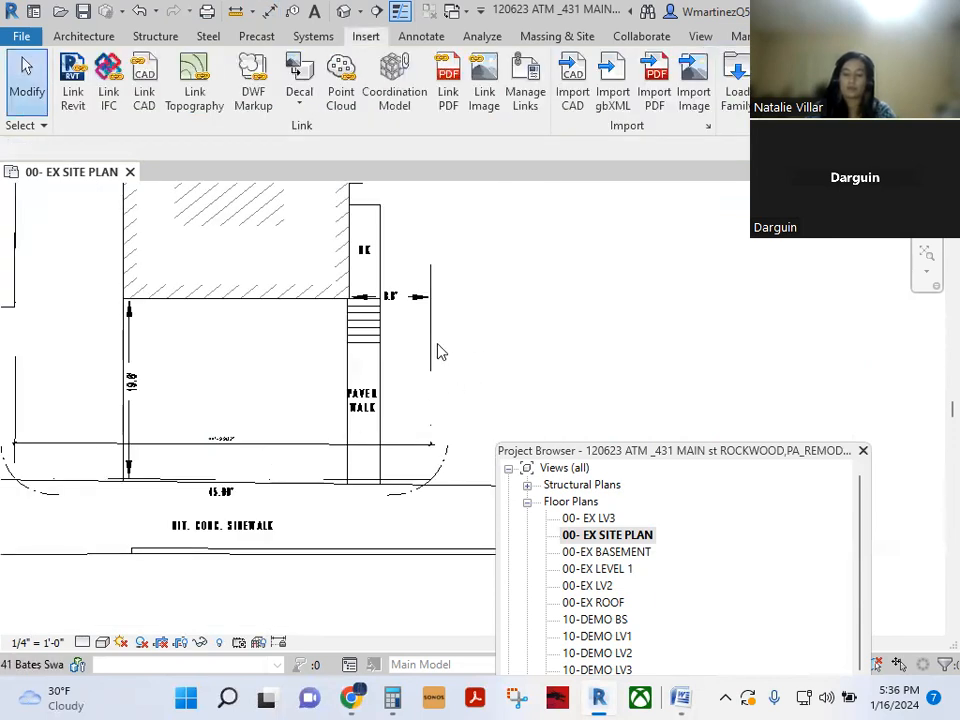
pyautogui.click(431, 358)
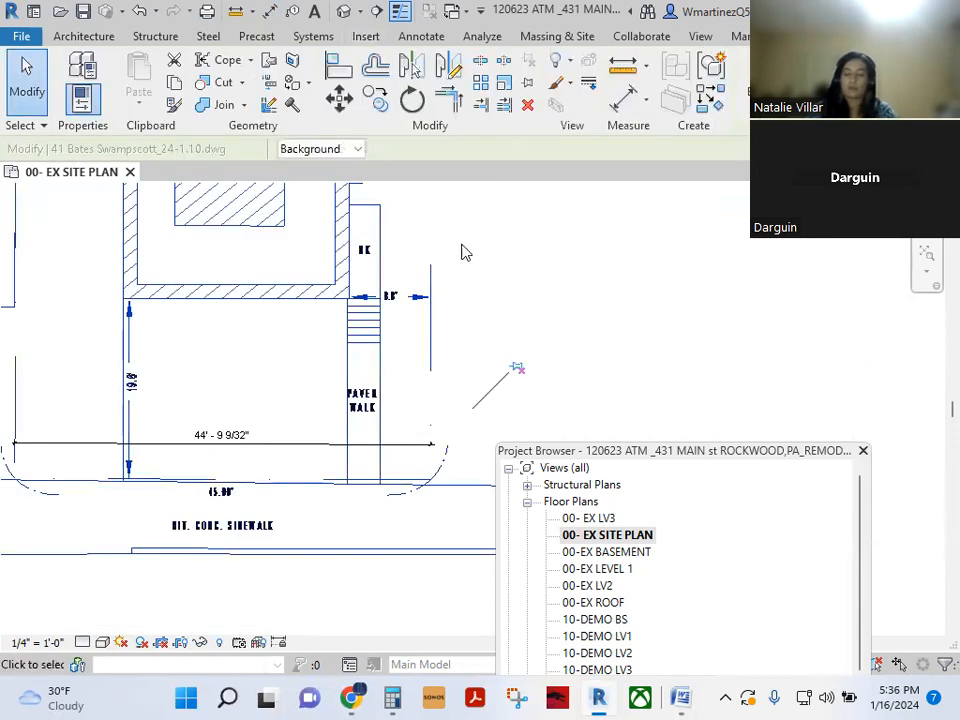
# - Scale the survey from a base point on the left line to a 45.00' frontage length
pyautogui.click(503, 86)
pyautogui.click(77, 409)
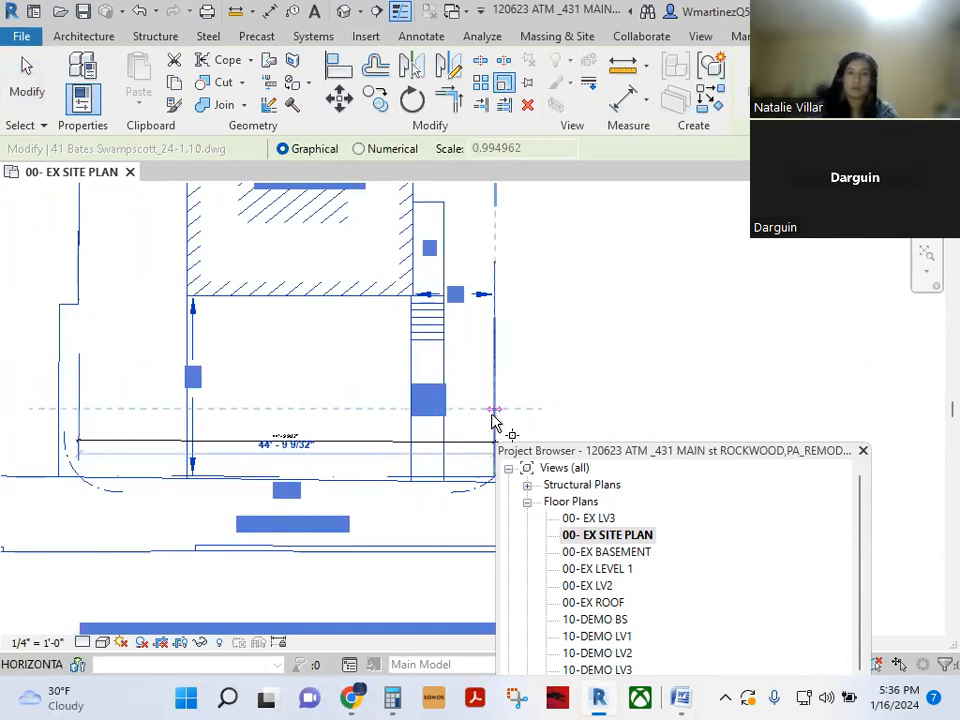
pyautogui.write('45')
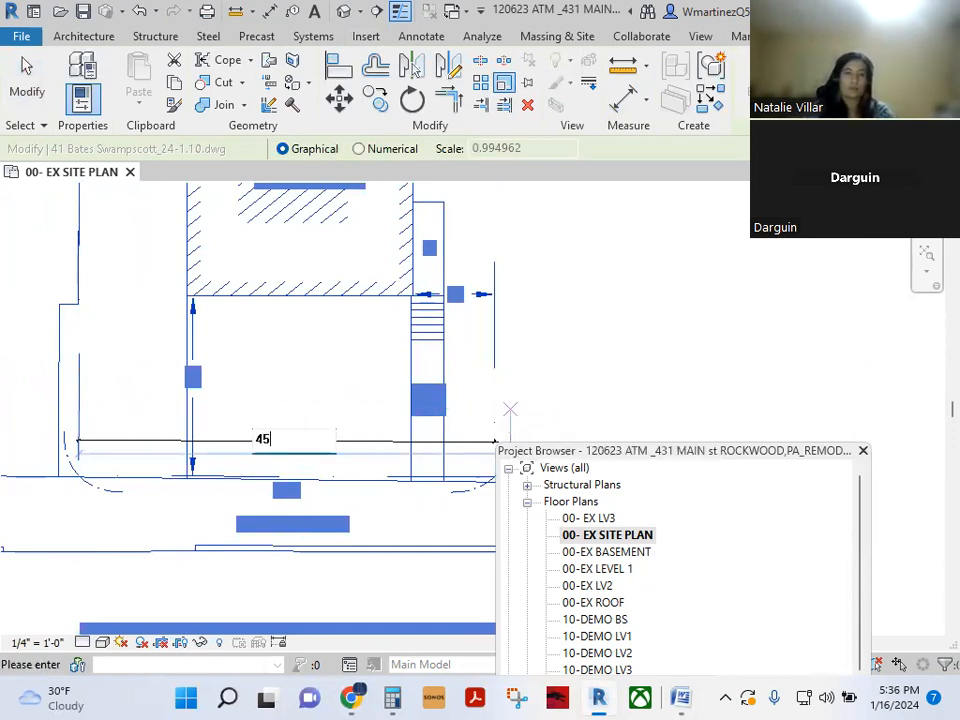
pyautogui.write(".00'")
pyautogui.press('Return')
pyautogui.press('Escape')
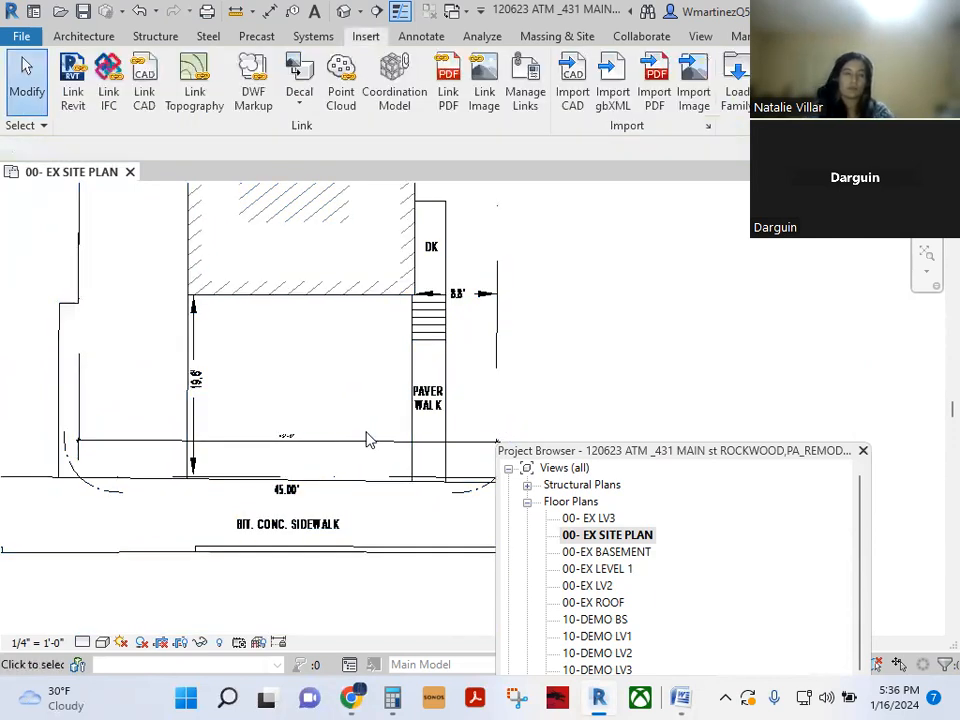
pyautogui.scroll(6, 366, 440)
# - Check the frontage dimension's value, then start and cancel an aligned dimension
pyautogui.click(213, 438)
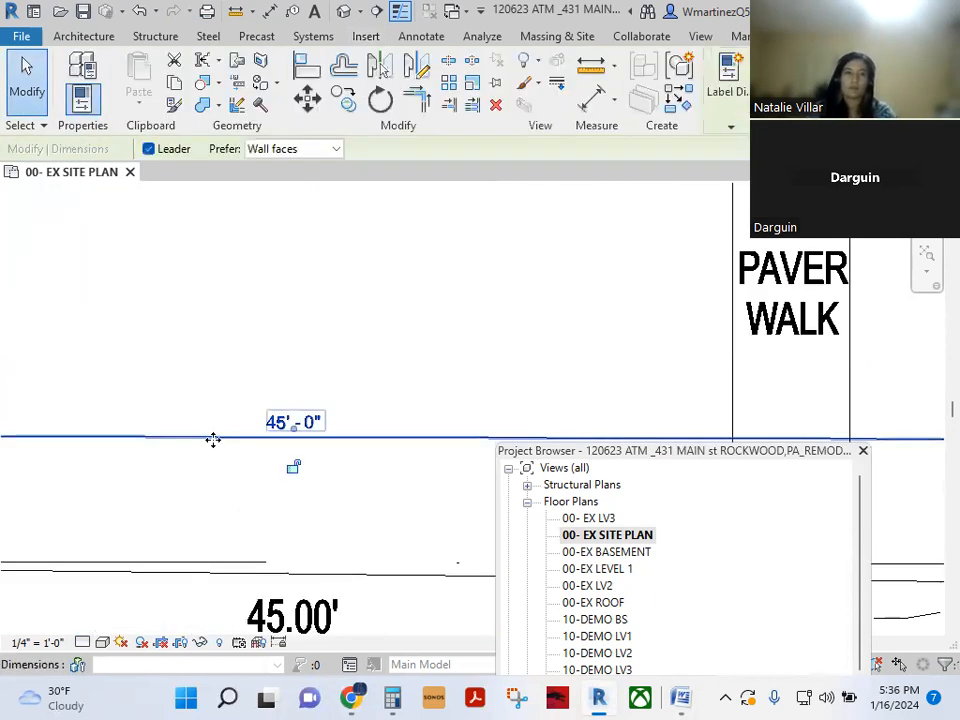
pyautogui.scroll(-8, 213, 440)
pyautogui.press('Escape')
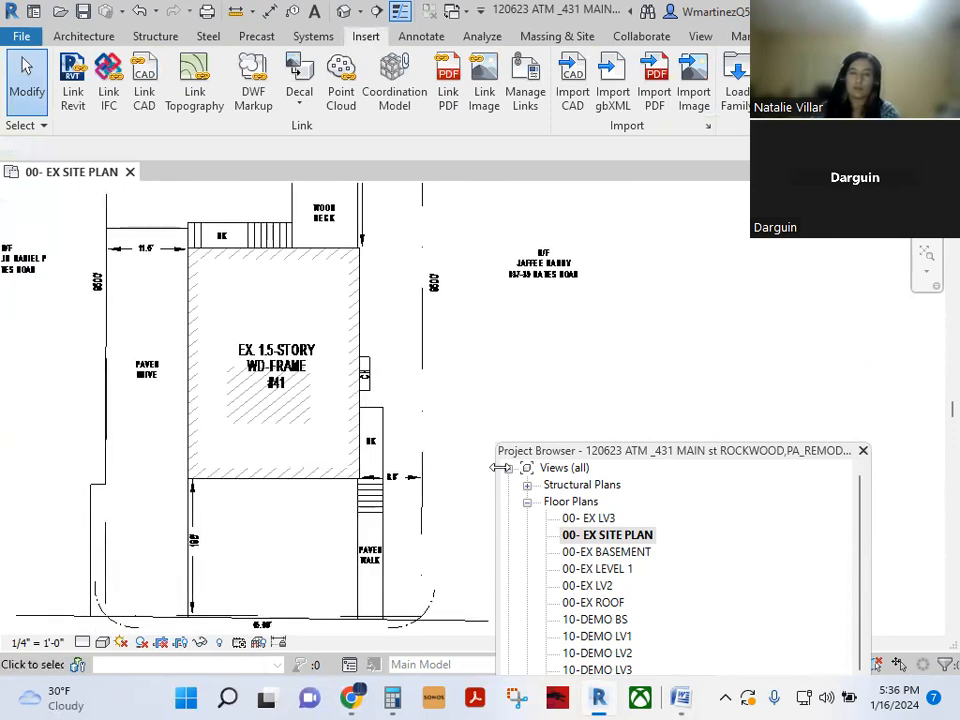
pyautogui.scroll(4, 397, 453)
pyautogui.press('d')
pyautogui.press('i')
pyautogui.scroll(2, 272, 536)
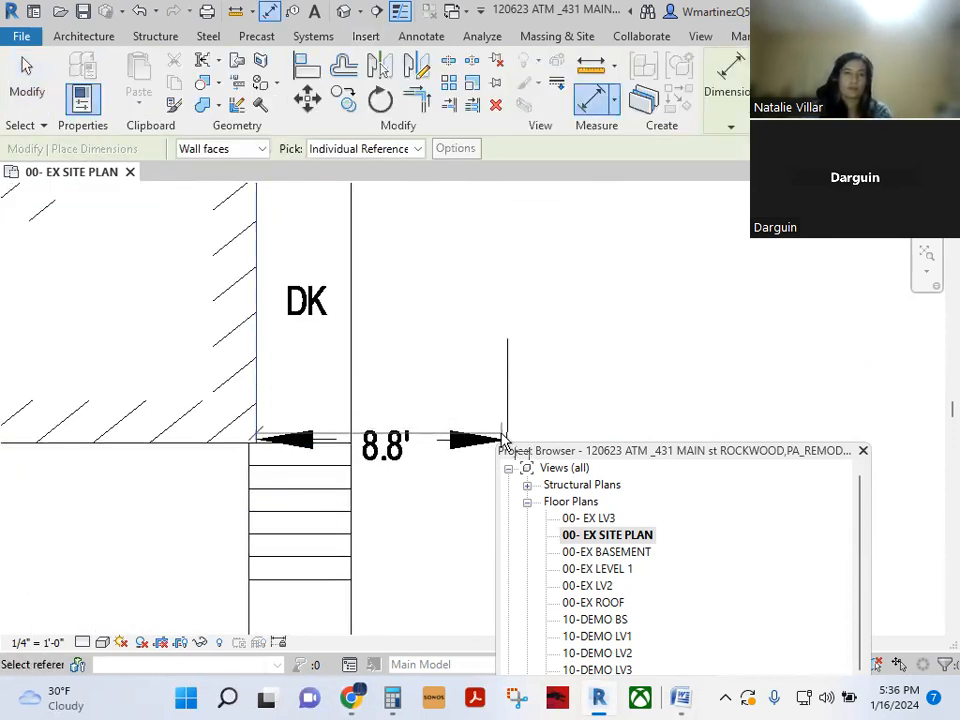
pyautogui.moveTo(507, 440); pyautogui.dragTo(432, 375, button='middle')
pyautogui.scroll(2, 430, 378)
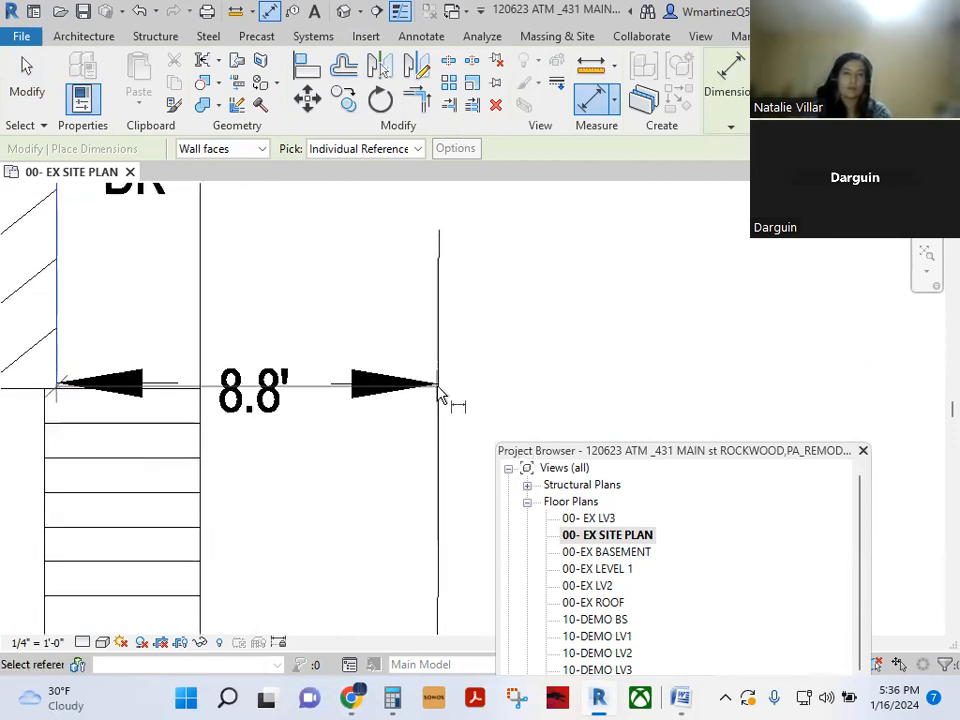
pyautogui.press('Escape')
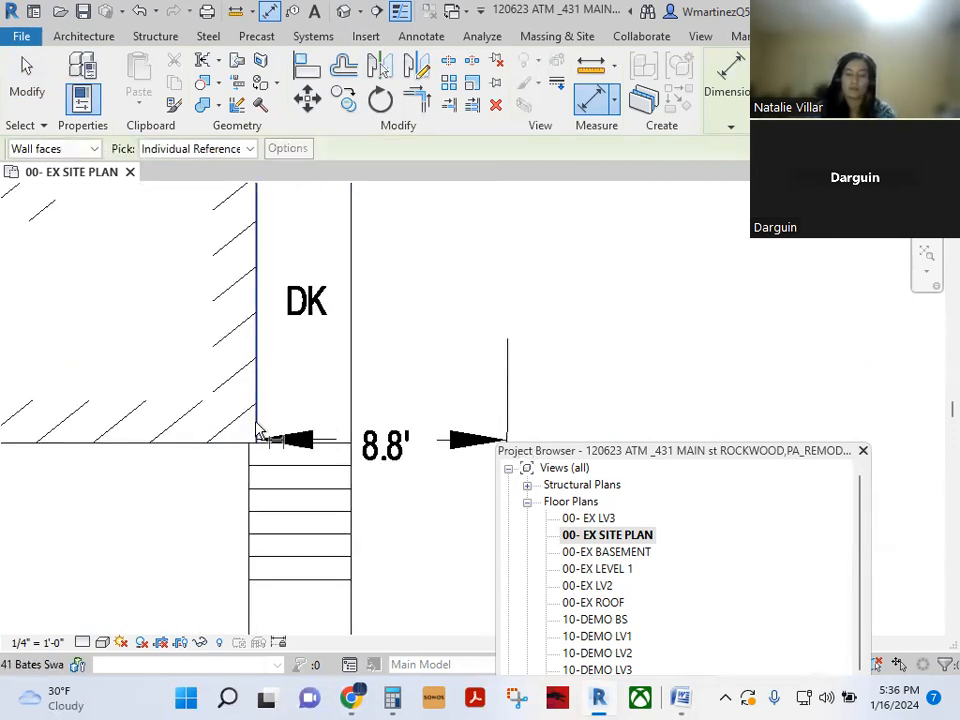
pyautogui.scroll(-2, 257, 430)
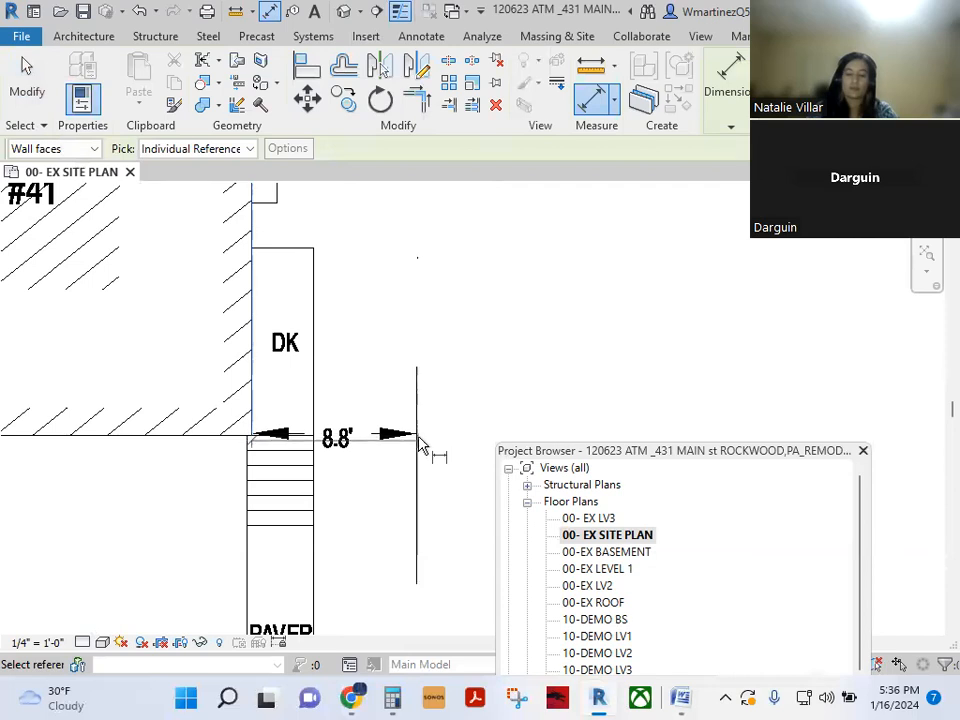
pyautogui.press('Escape')
pyautogui.scroll(2, 422, 446)
pyautogui.press('Escape')
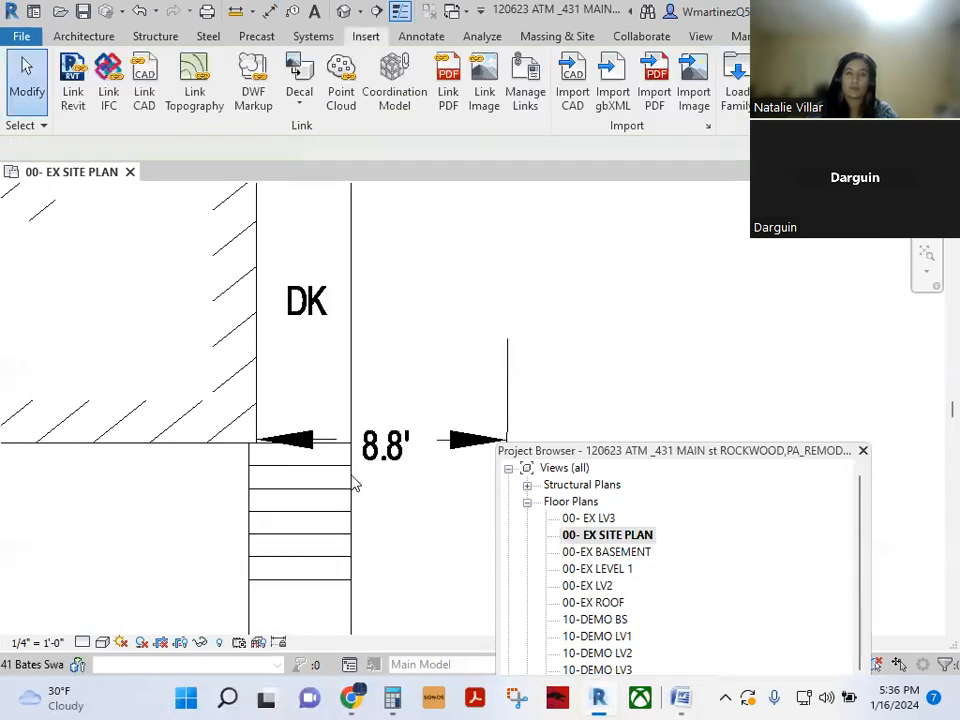
pyautogui.scroll(-2, 354, 484)
# - Draw a vertical reference line at the 8.8' dimension end and dimension it from the deck wall
pyautogui.press('l')
pyautogui.click(439, 456)
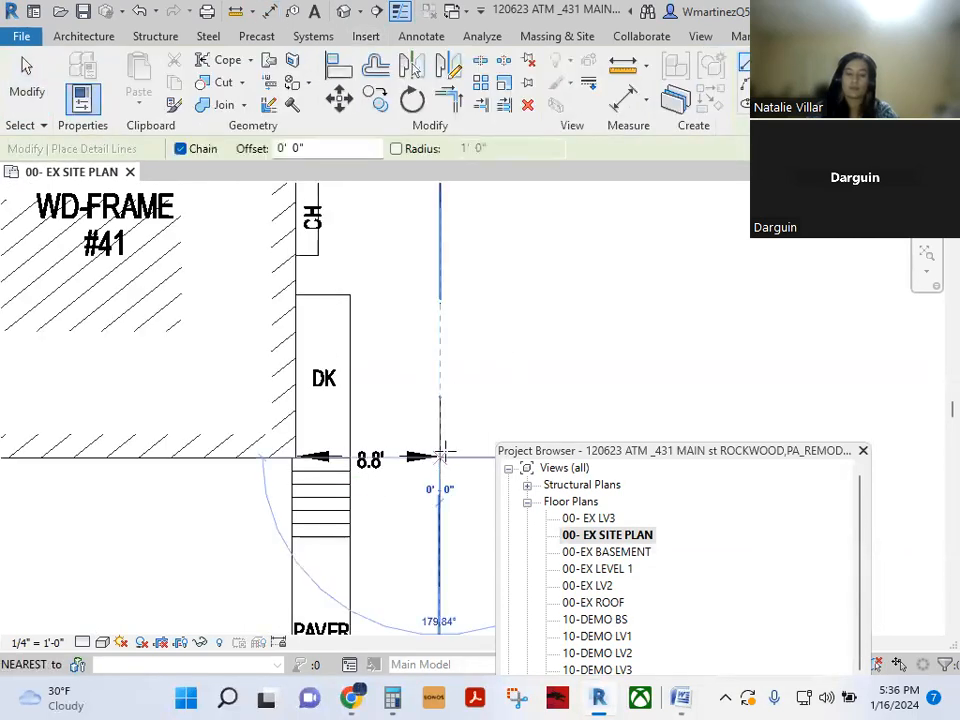
pyautogui.click(418, 396)
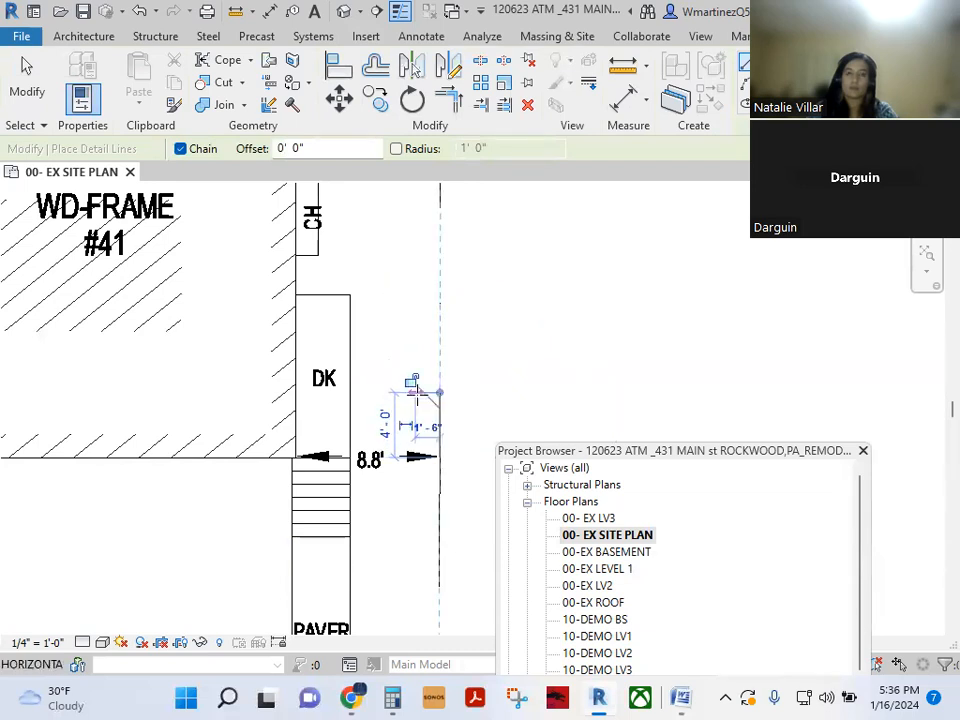
pyautogui.press('Escape')
pyautogui.press('Escape')
pyautogui.press('d')
pyautogui.press('i')
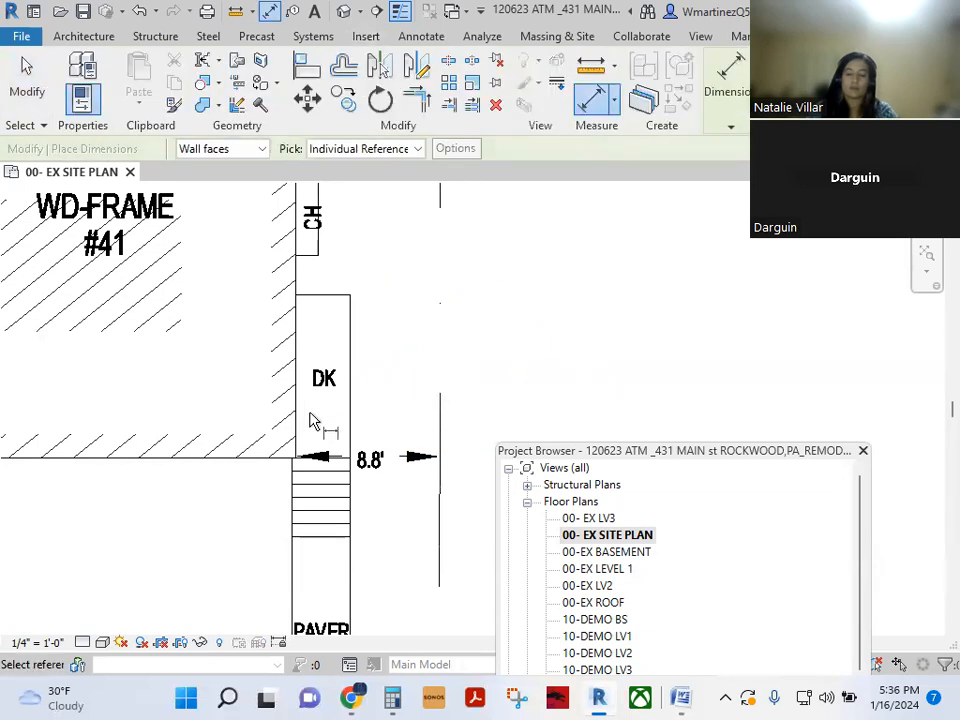
pyautogui.click(313, 434)
pyautogui.click(439, 433)
pyautogui.scroll(2, 390, 445)
pyautogui.scroll(1, 388, 450)
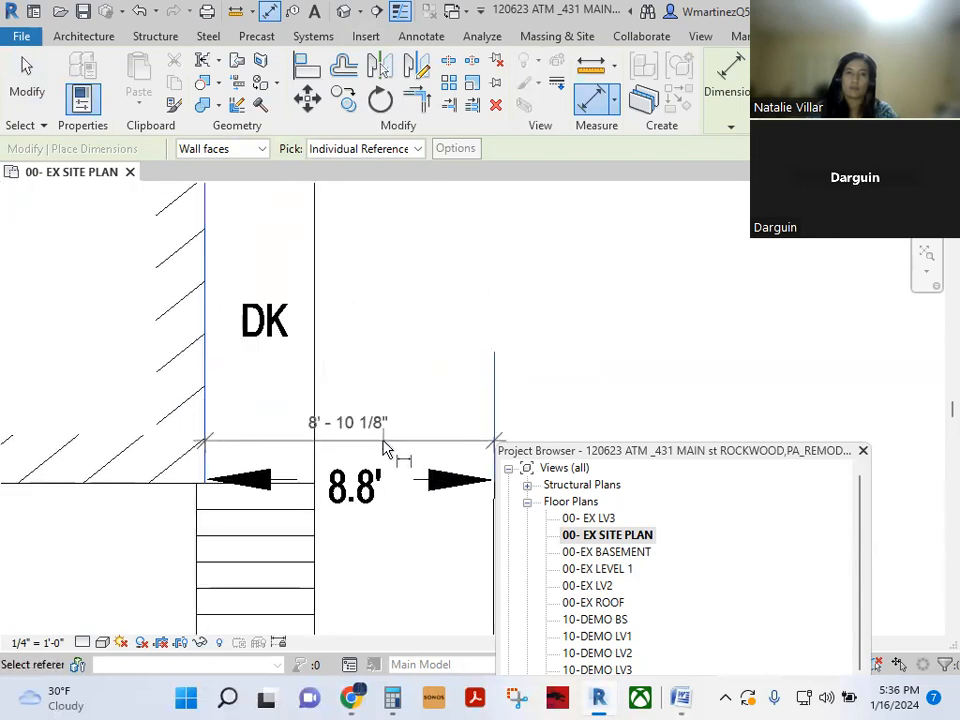
pyautogui.scroll(-5, 386, 448)
pyautogui.moveTo(277, 413); pyautogui.dragTo(289, 605, button='middle')
pyautogui.press('Escape')
# - Delete the 89'-0" detail line and dimension the sidewalk frontage to confirm 45'-0"
pyautogui.scroll(-3, 328, 549)
pyautogui.moveTo(320, 540); pyautogui.dragTo(301, 349, button='middle')
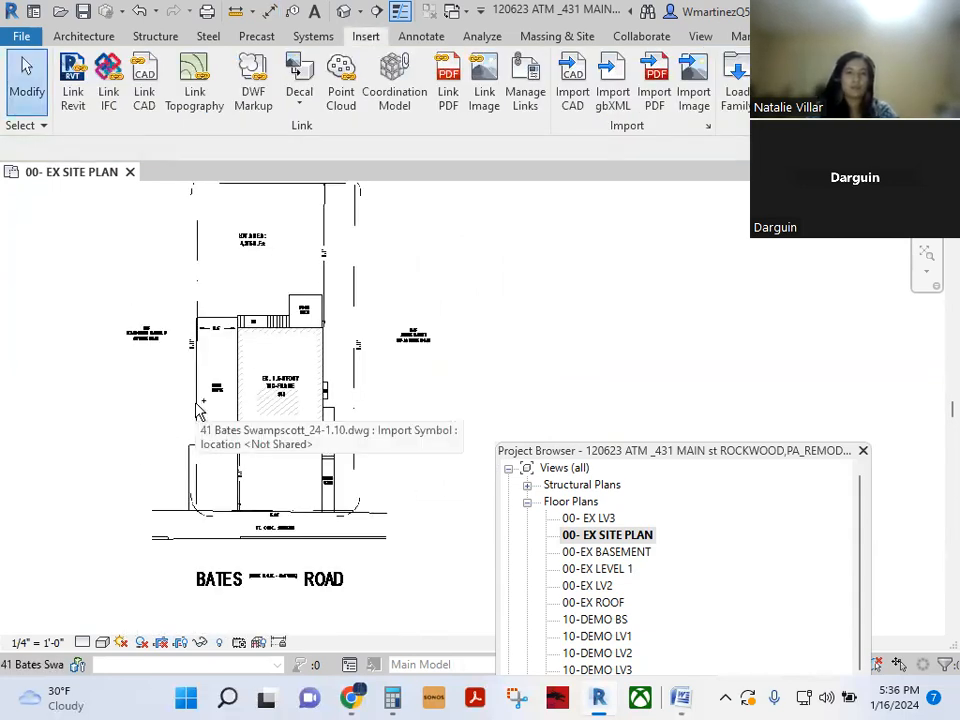
pyautogui.scroll(4, 198, 412)
pyautogui.scroll(-2, 198, 412)
pyautogui.scroll(-2, 198, 412)
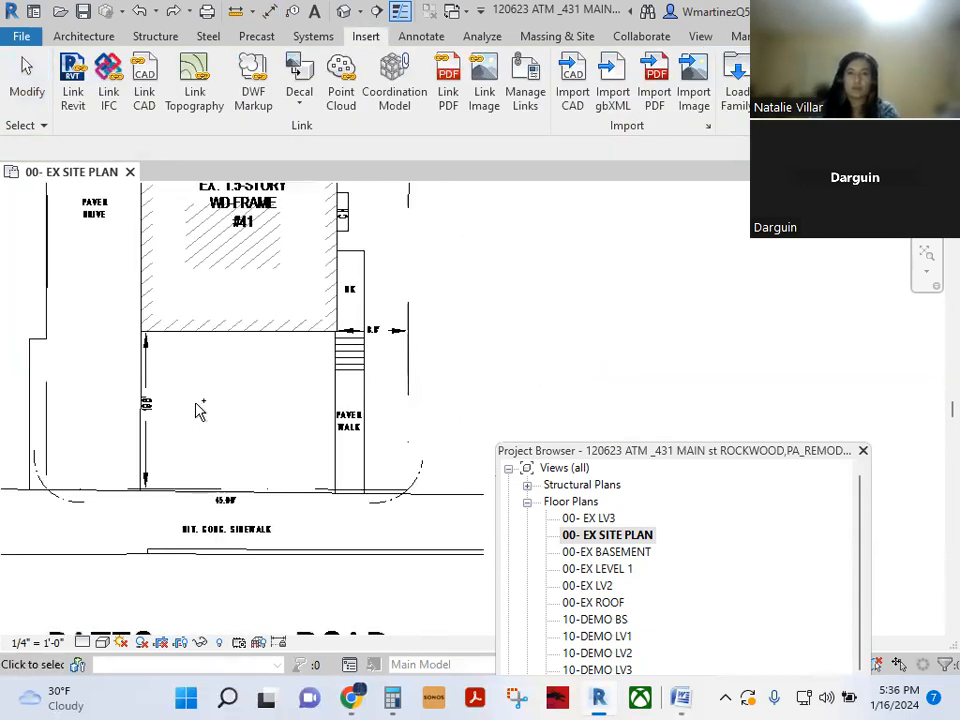
pyautogui.scroll(3, 198, 411)
pyautogui.scroll(-4, 198, 410)
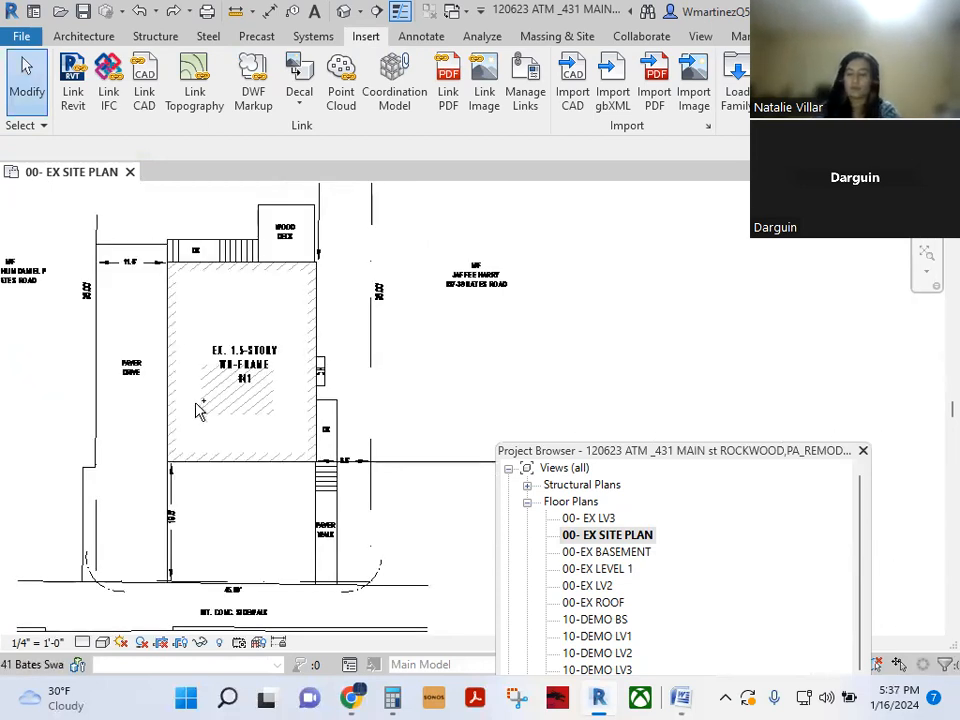
pyautogui.scroll(3, 220, 418)
pyautogui.scroll(-4, 253, 446)
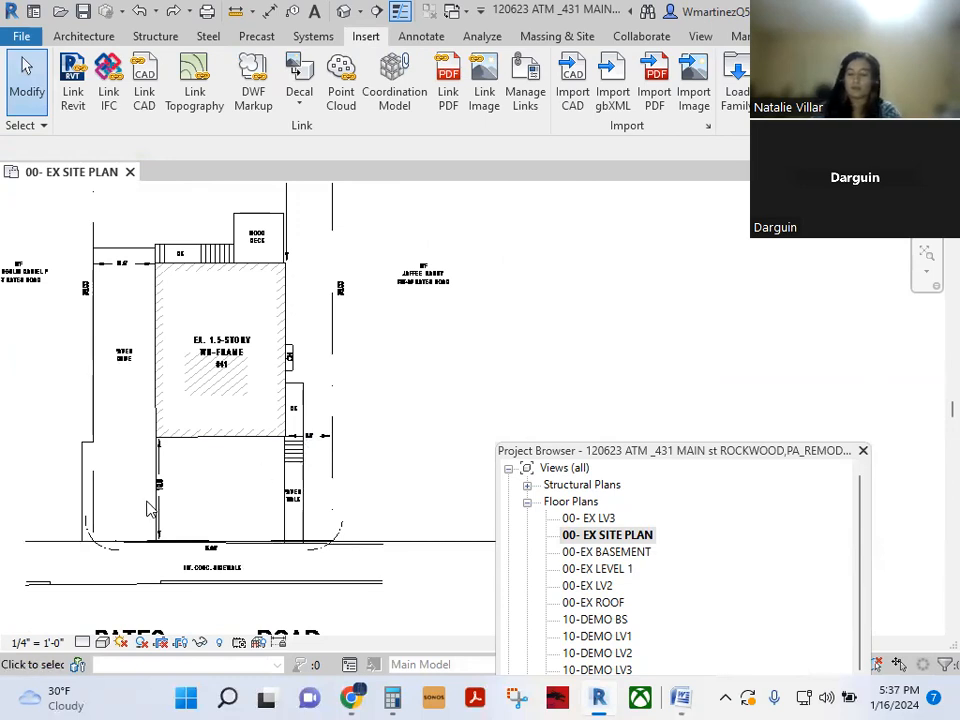
pyautogui.moveTo(147, 509); pyautogui.dragTo(190, 463, button='middle')
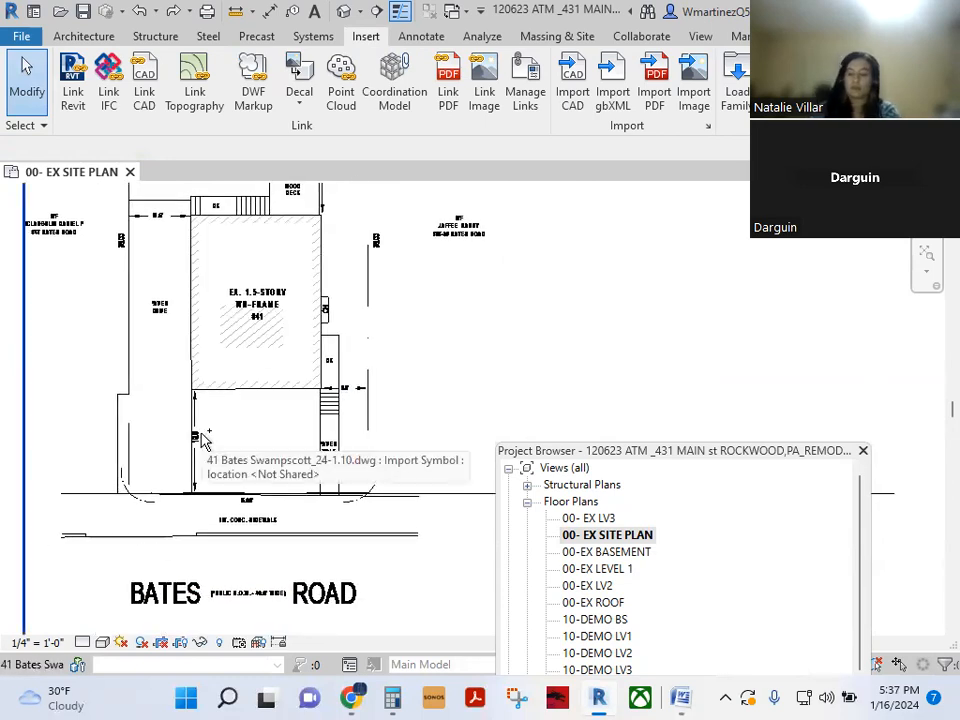
pyautogui.moveTo(239, 391); pyautogui.dragTo(204, 439, button='middle')
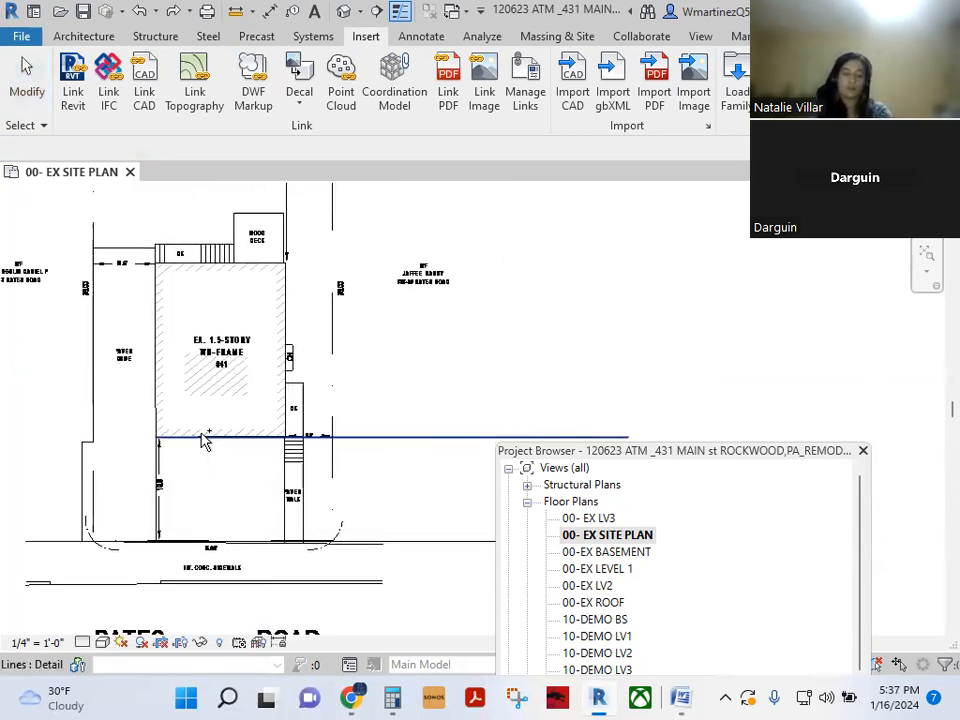
pyautogui.click(484, 441)
pyautogui.press('Delete')
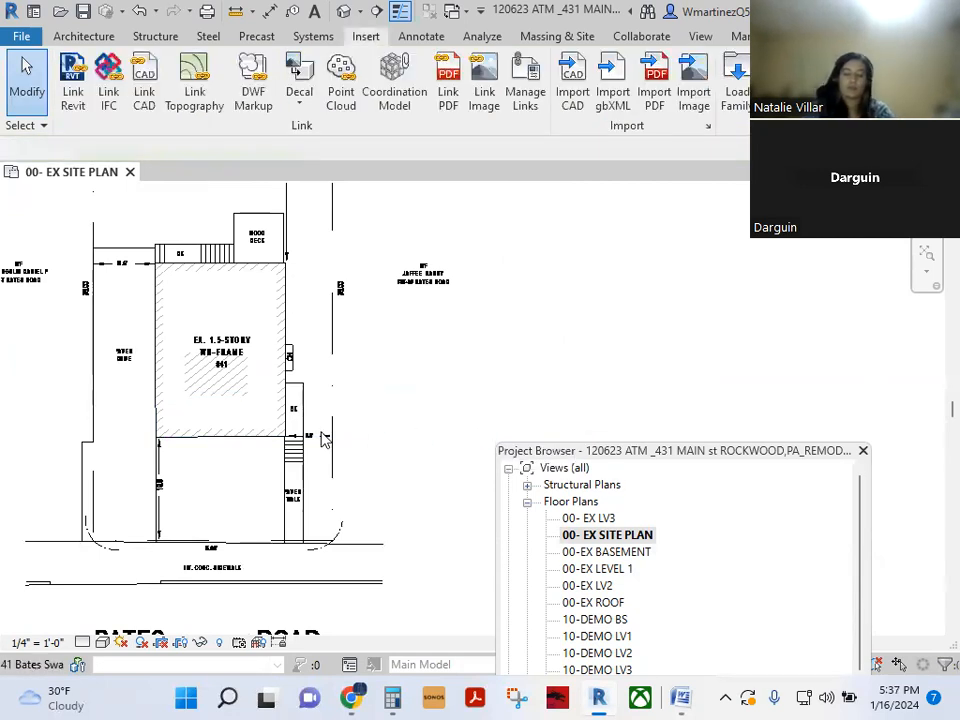
pyautogui.press('d')
pyautogui.press('i')
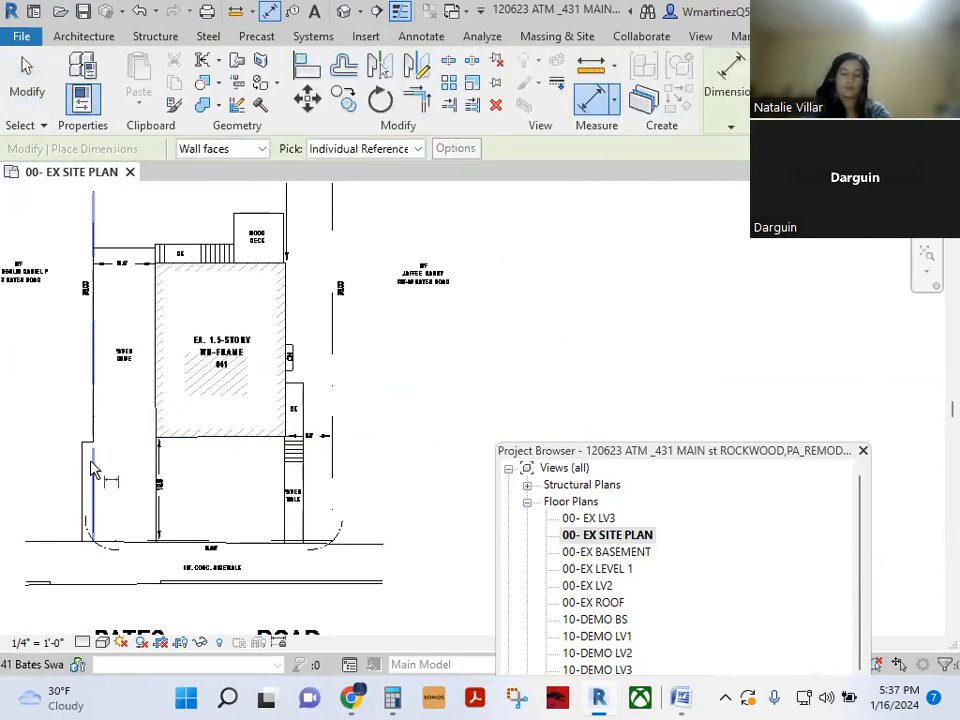
pyautogui.scroll(4, 240, 525)
pyautogui.scroll(5, 123, 584)
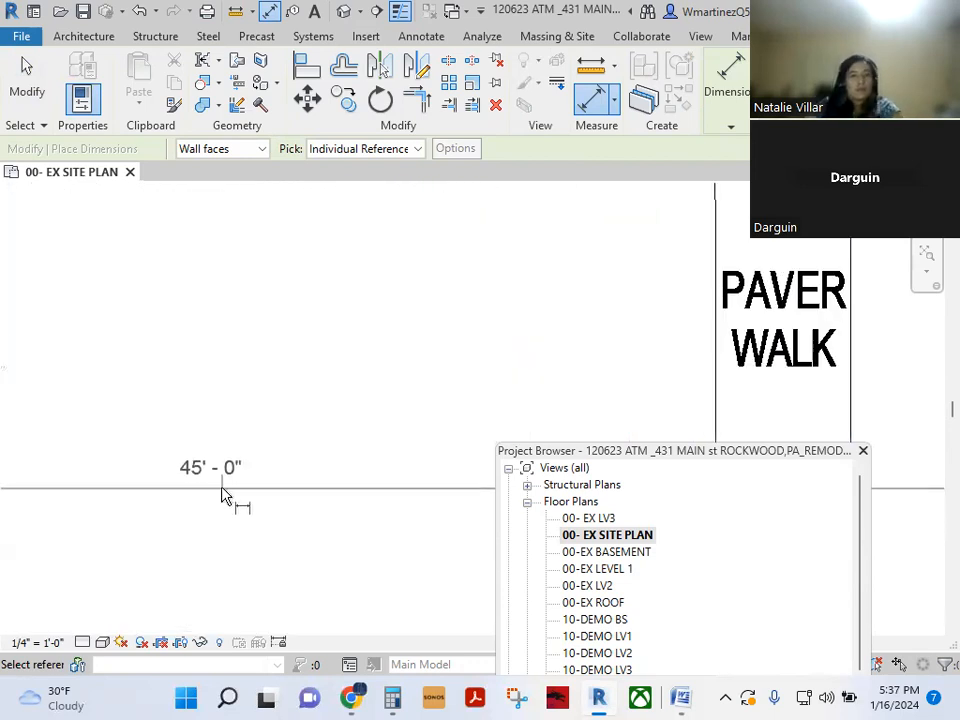
pyautogui.scroll(-5, 222, 496)
pyautogui.scroll(3, 220, 500)
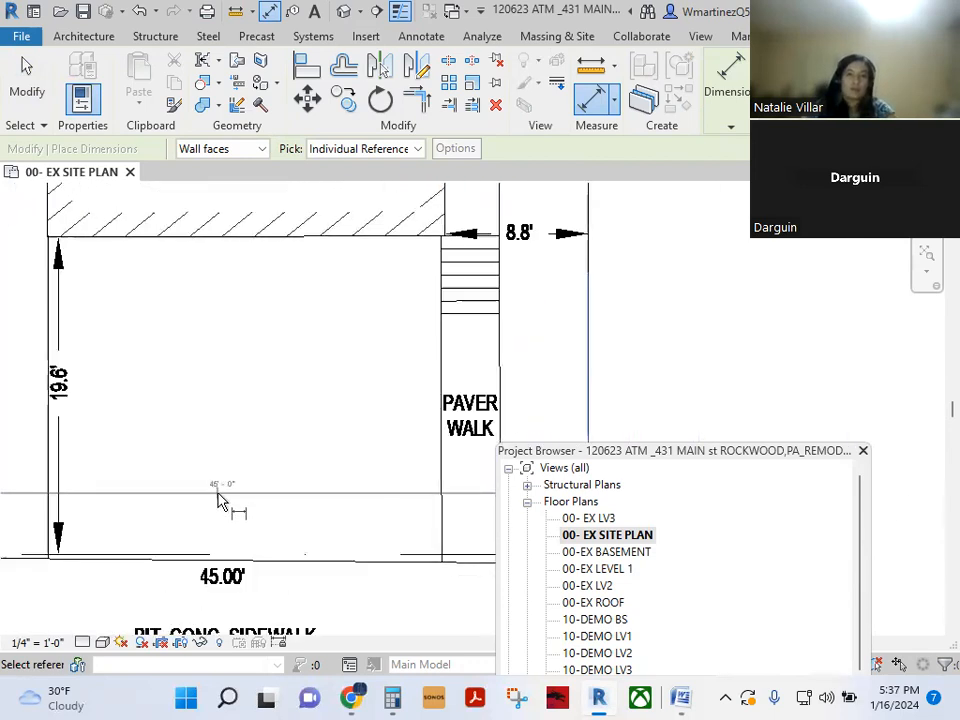
pyautogui.press('Escape')
pyautogui.scroll(-3, 220, 500)
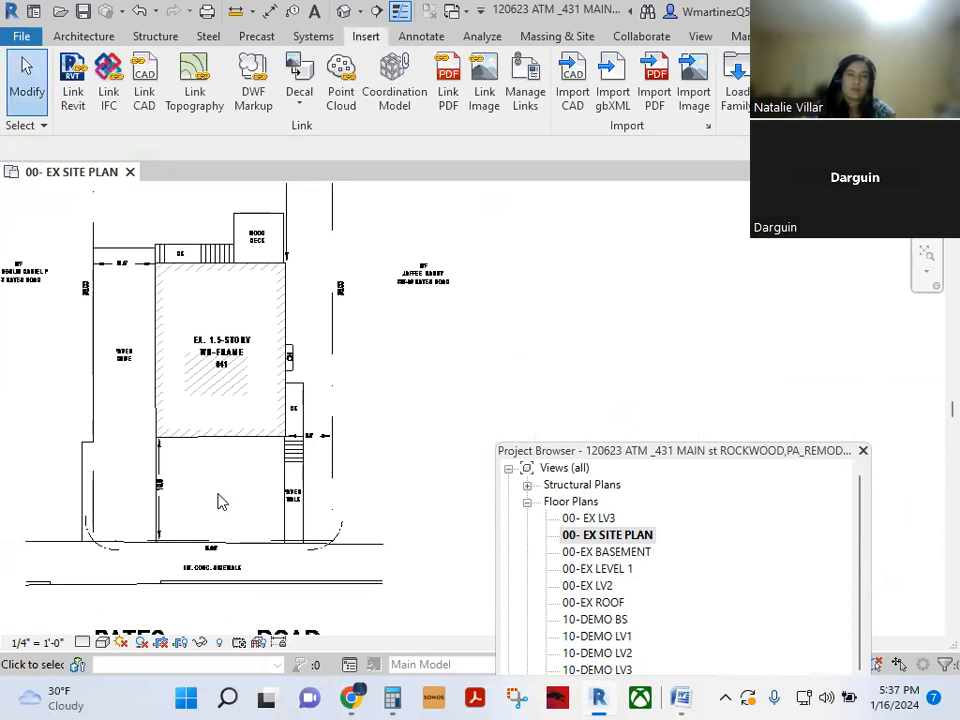
pyautogui.scroll(-3, 182, 399)
# - Move the survey DWG from its building-corner base point to the new destination point
pyautogui.click(217, 398)
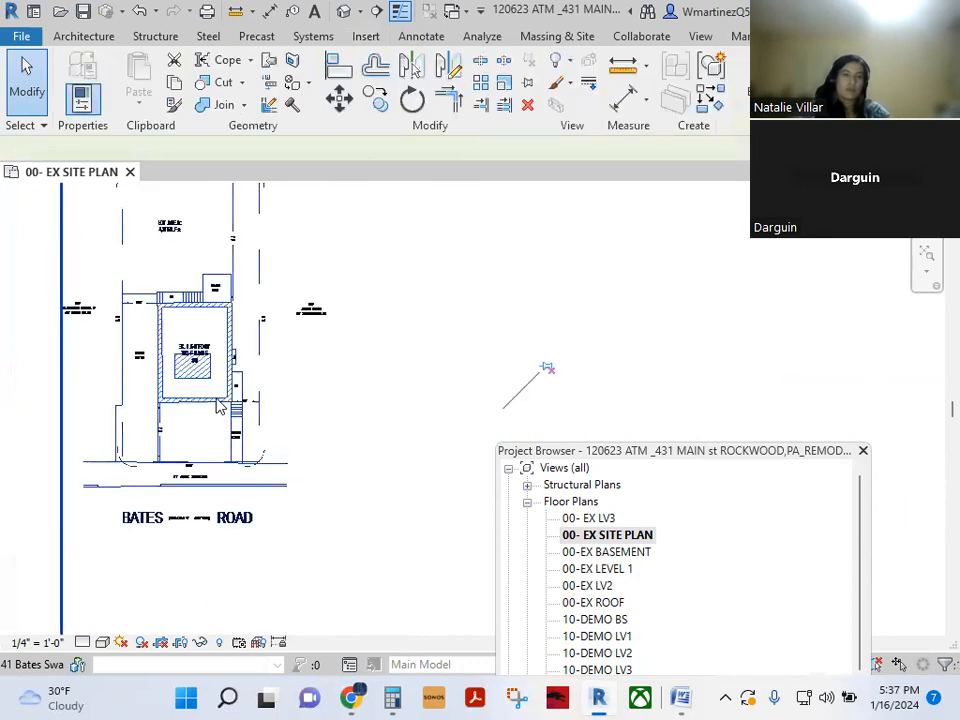
pyautogui.scroll(2, 217, 397)
pyautogui.press('v')
pyautogui.scroll(4, 229, 410)
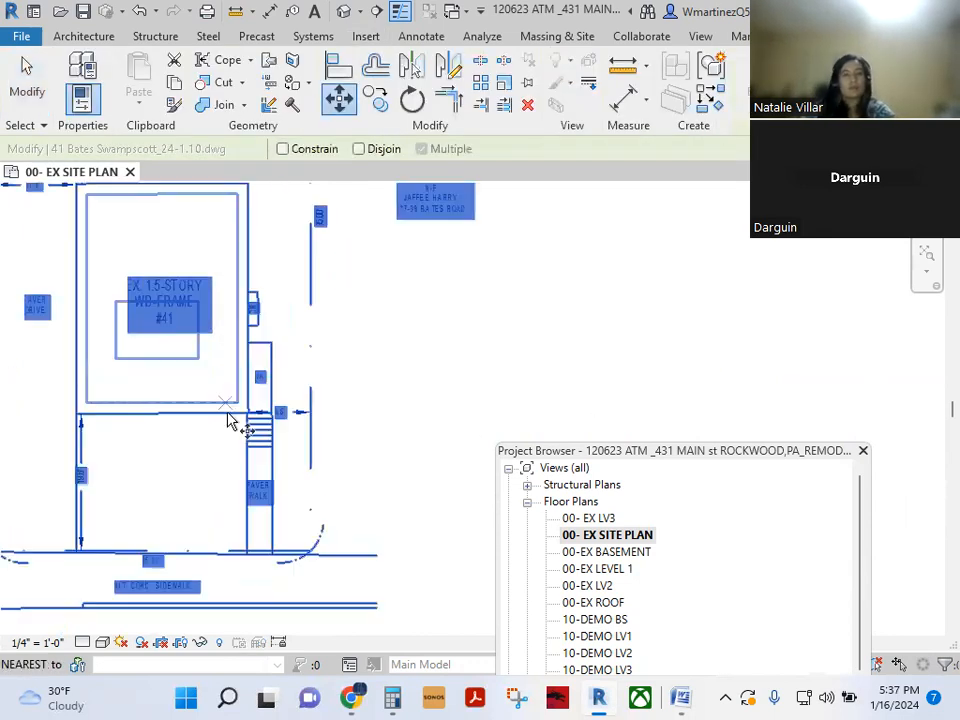
pyautogui.click(241, 407)
pyautogui.scroll(-10, 241, 408)
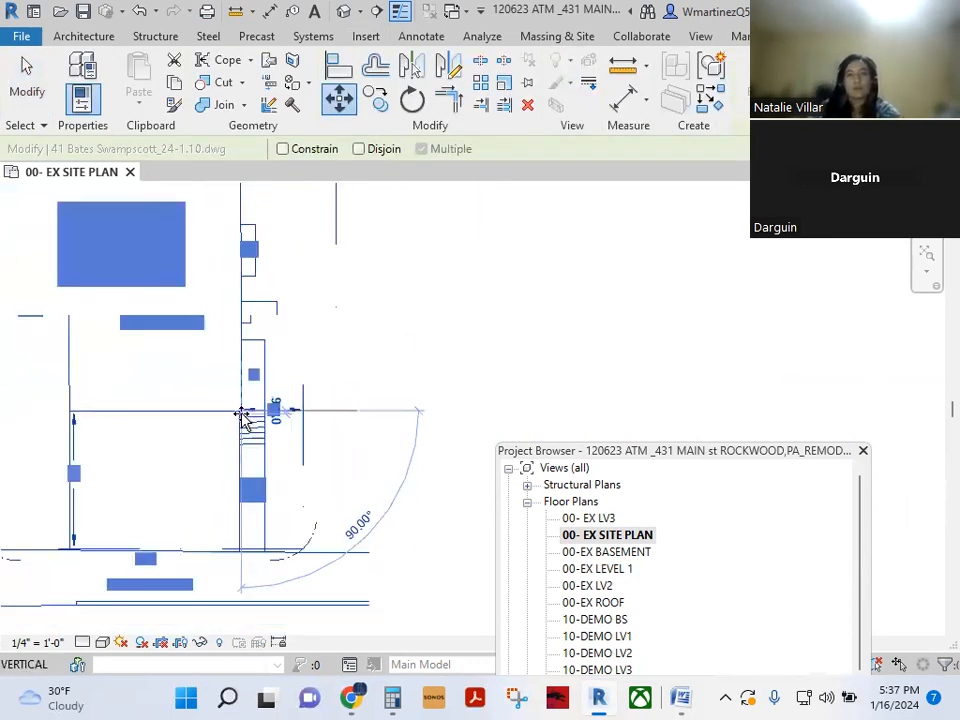
pyautogui.moveTo(323, 432); pyautogui.dragTo(208, 316, button='middle')
pyautogui.scroll(-5, 257, 425)
pyautogui.moveTo(375, 528); pyautogui.dragTo(234, 317, button='middle')
pyautogui.scroll(-3, 289, 443)
pyautogui.scroll(-4, 286, 358)
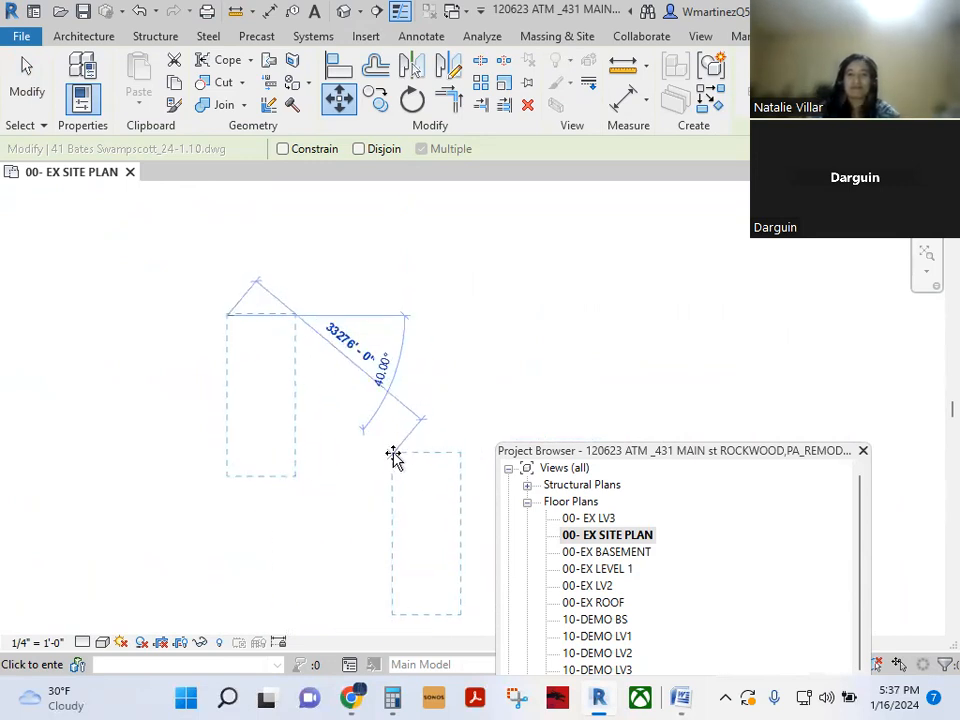
pyautogui.scroll(3, 334, 456)
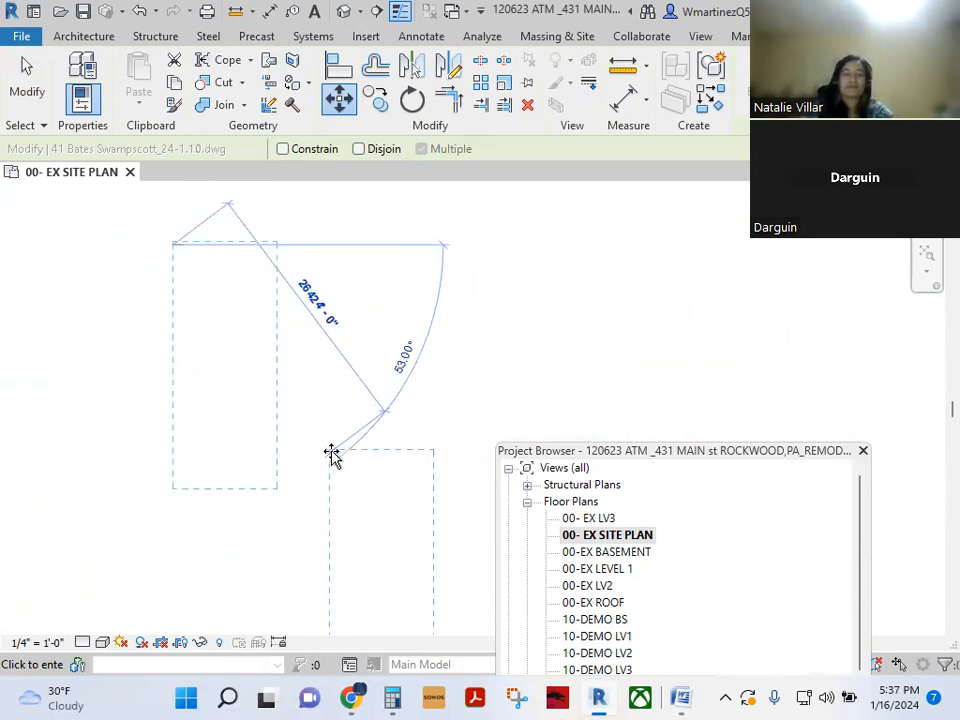
pyautogui.click(330, 453)
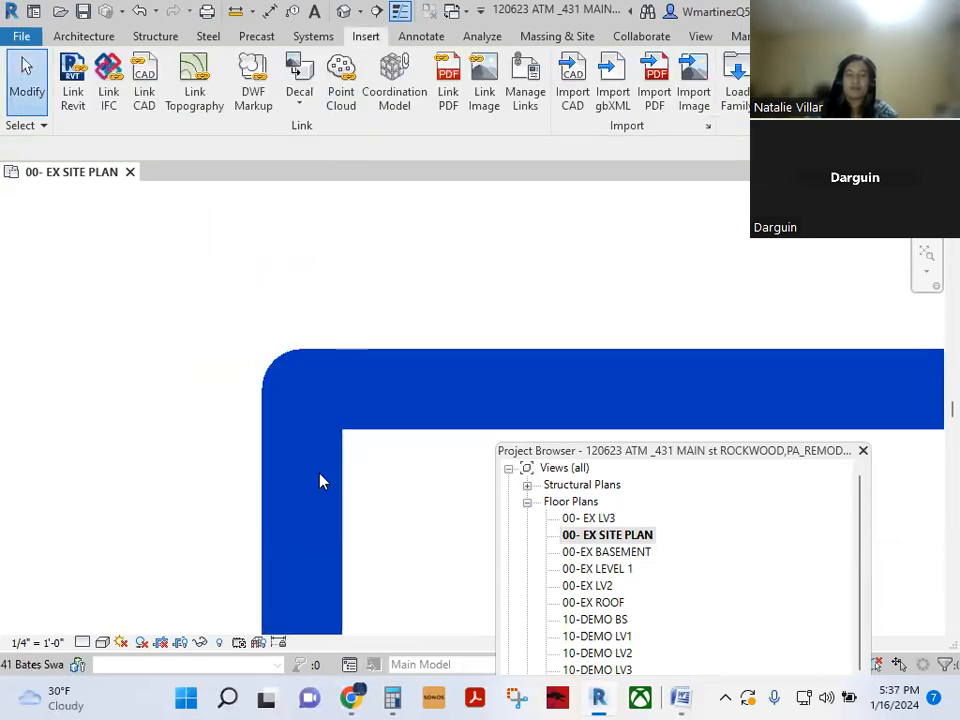
pyautogui.scroll(-3, 320, 481)
pyautogui.click(320, 481)
pyautogui.scroll(-1, 319, 480)
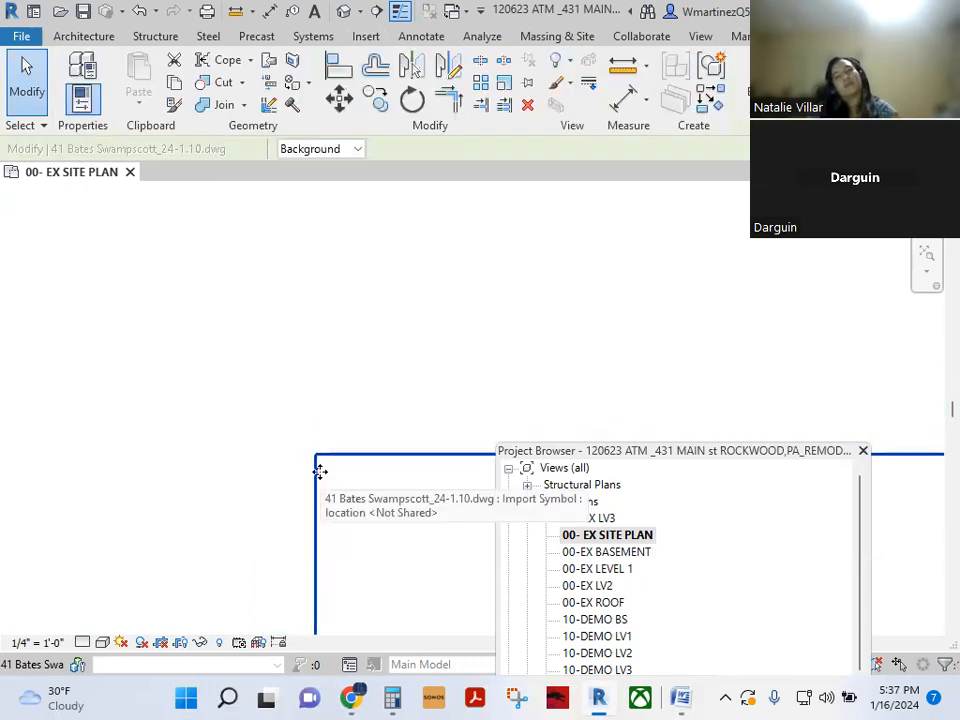
pyautogui.scroll(-5, 320, 471)
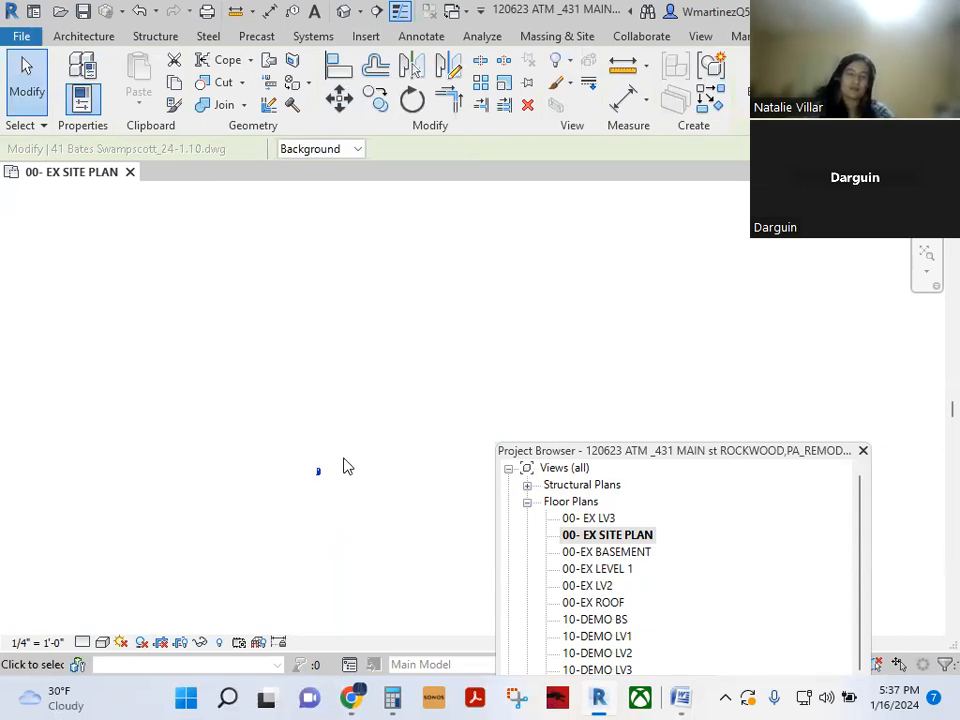
pyautogui.scroll(1, 325, 478)
pyautogui.scroll(4, 340, 460)
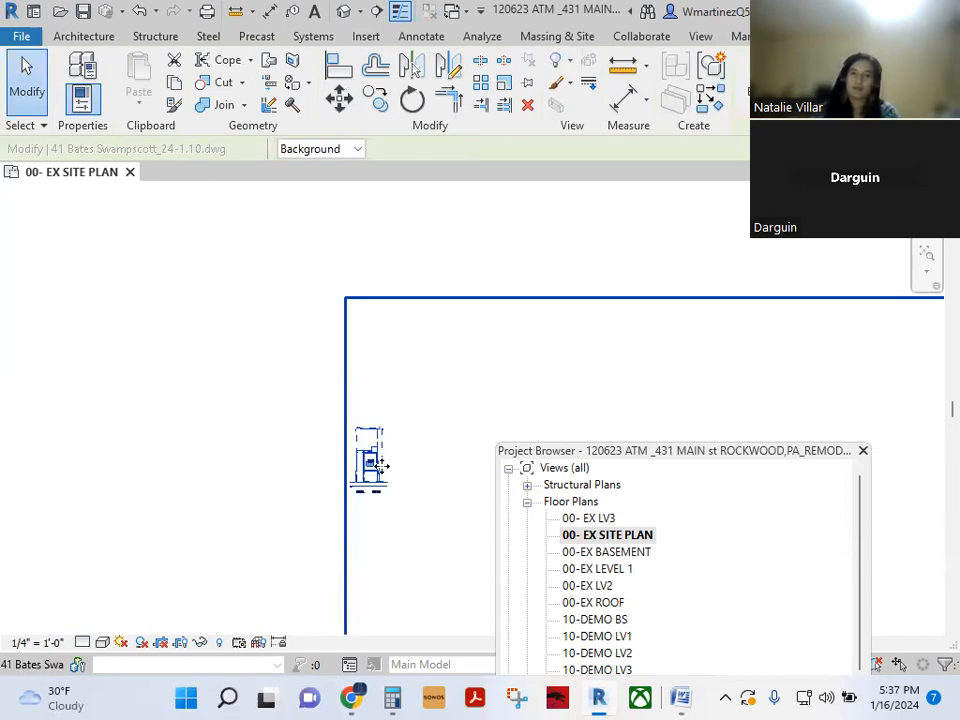
pyautogui.scroll(5, 375, 468)
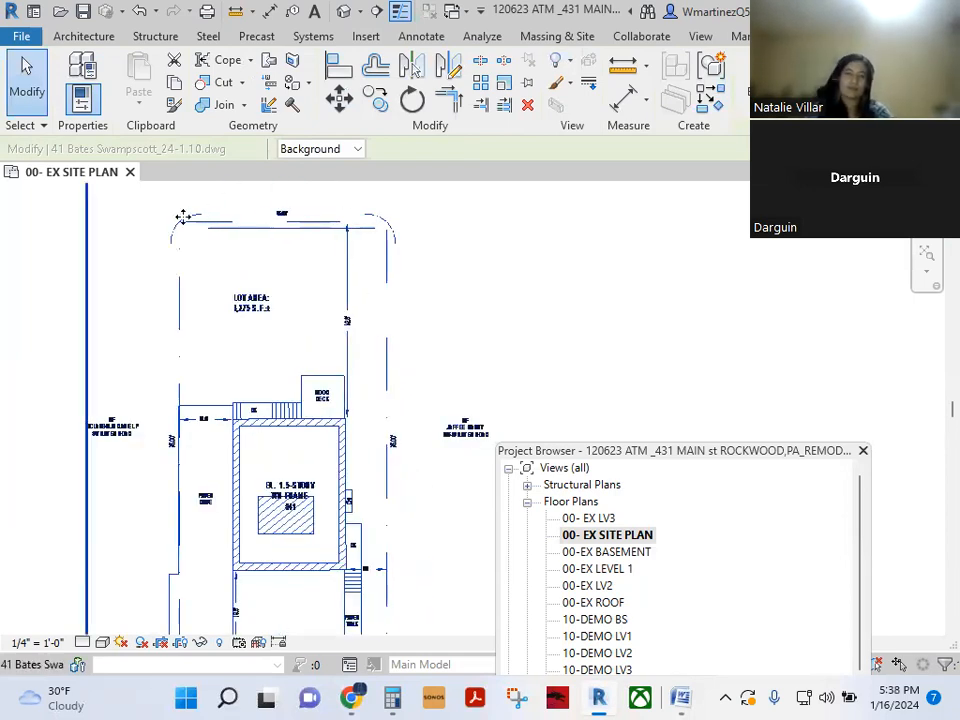
pyautogui.scroll(-3, 253, 604)
pyautogui.rightClick(252, 594)
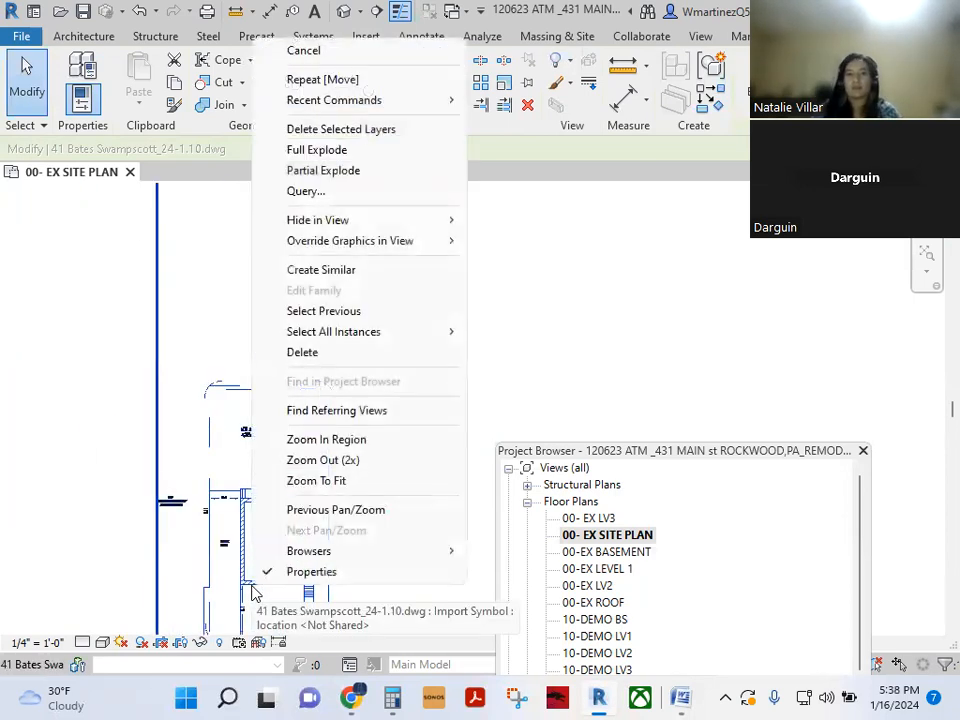
pyautogui.moveTo(368, 242)
pyautogui.click(510, 243)
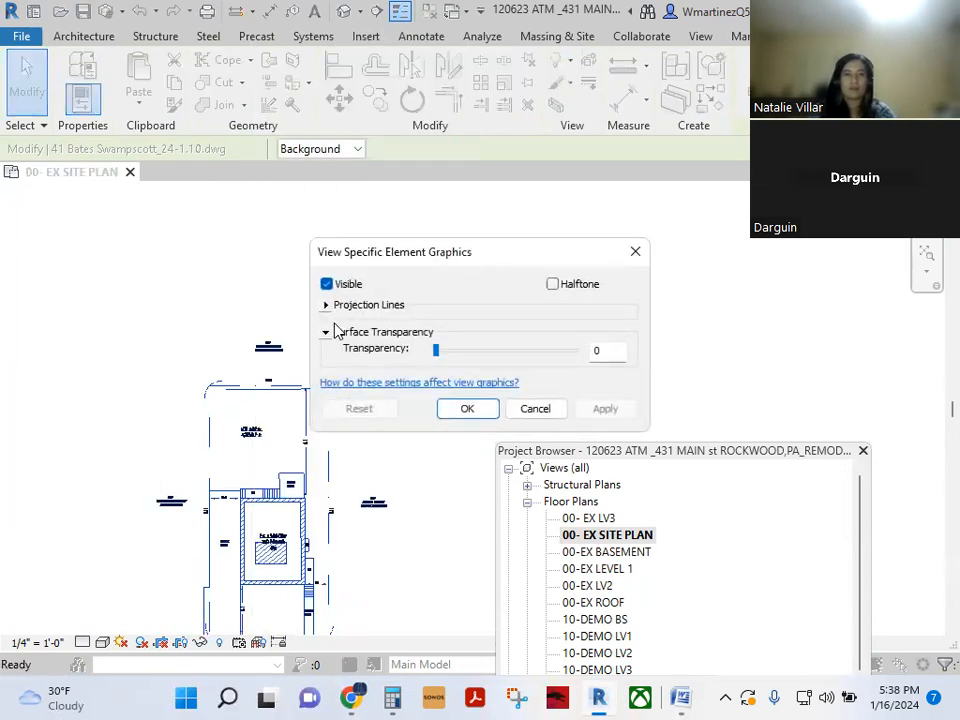
pyautogui.click(326, 306)
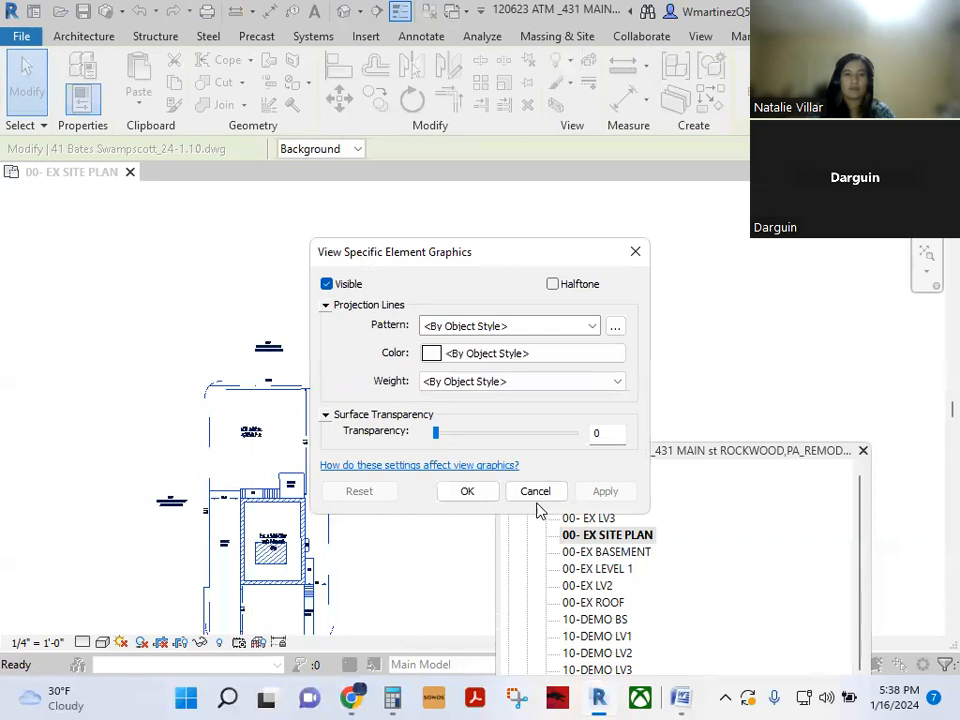
pyautogui.click(536, 491)
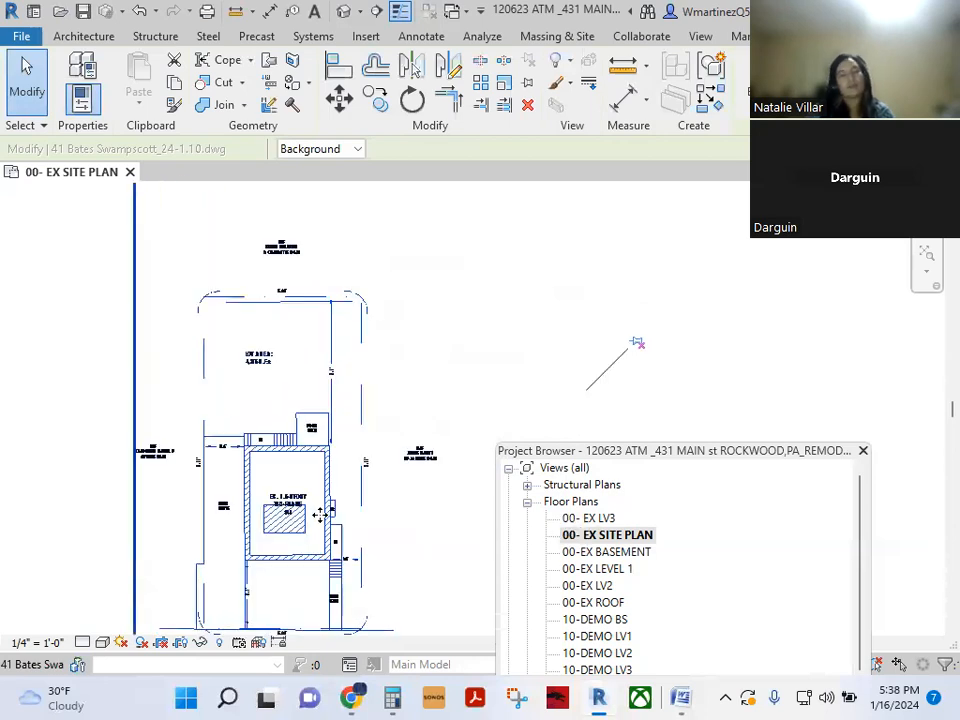
pyautogui.scroll(-5, 322, 515)
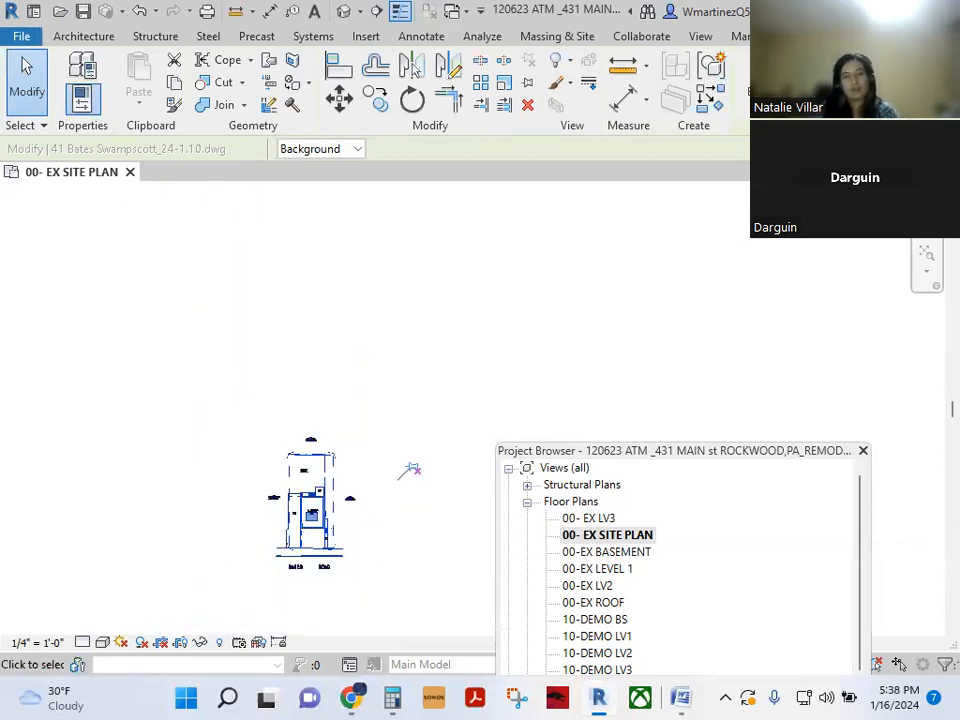